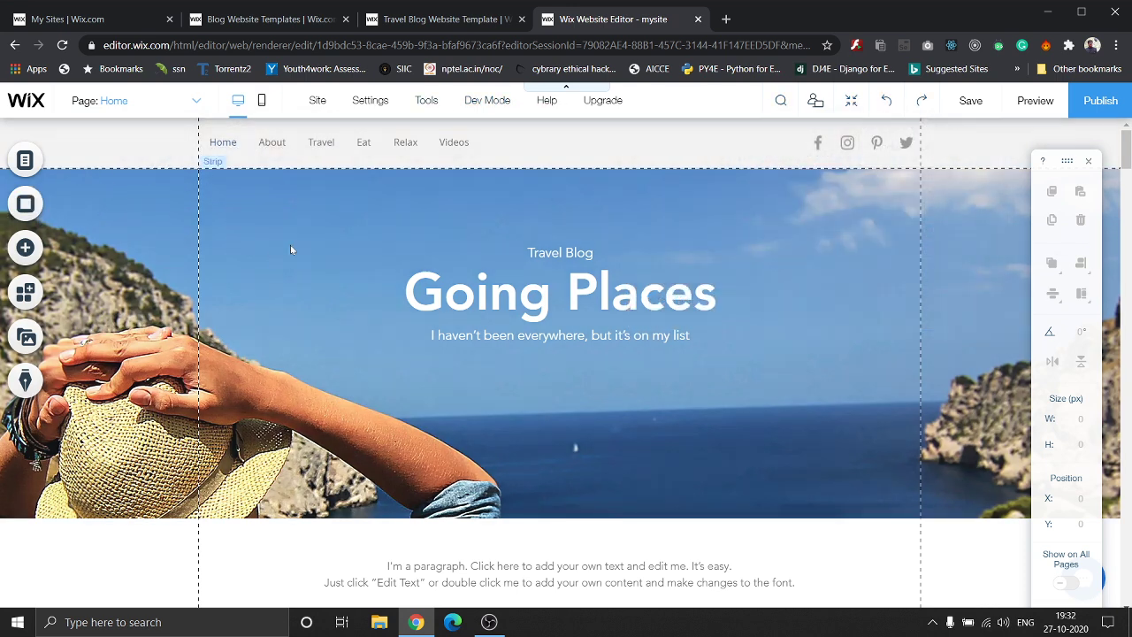
- Scroll the page and select the Travel Blog text above Going Places
{"action": "scroll", "coordinate": [157, 517], "scroll_direction": "down", "scroll_amount": 1}
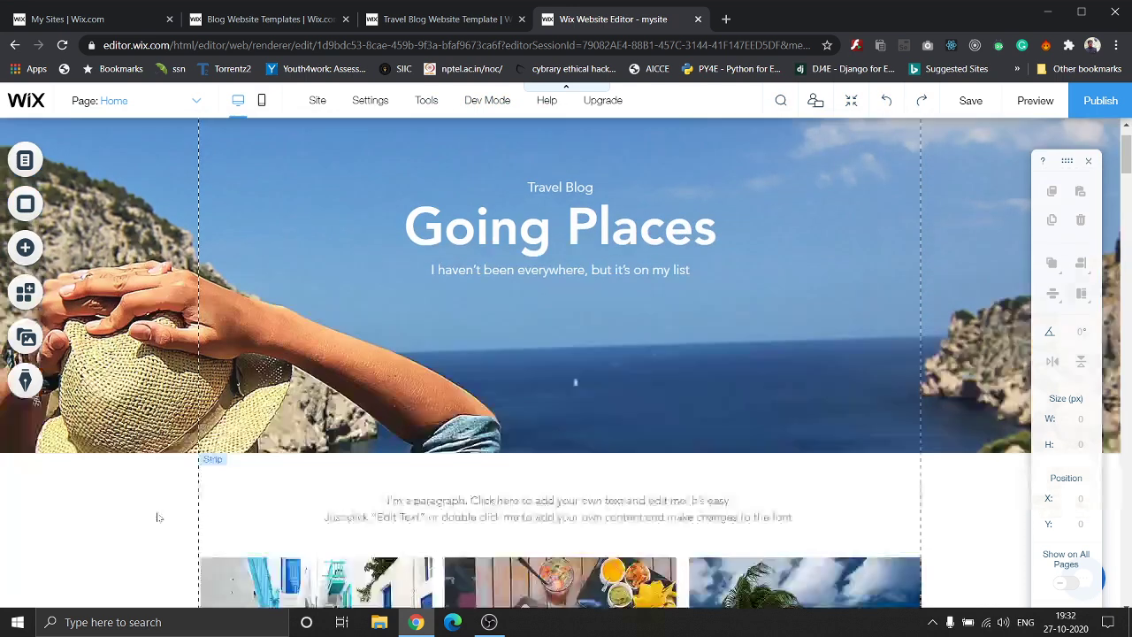
{"action": "scroll", "coordinate": [158, 517], "scroll_direction": "down", "scroll_amount": 2}
{"action": "scroll", "coordinate": [158, 517], "scroll_direction": "down", "scroll_amount": 3}
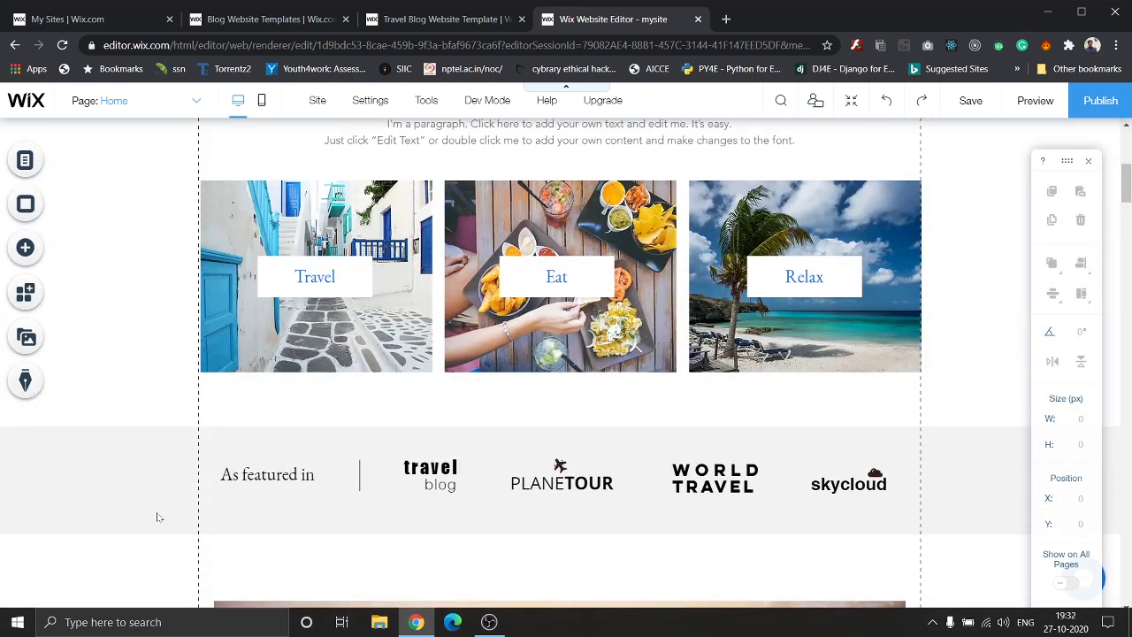
{"action": "scroll", "coordinate": [157, 517], "scroll_direction": "down", "scroll_amount": 1}
{"action": "scroll", "coordinate": [157, 517], "scroll_direction": "down", "scroll_amount": 2}
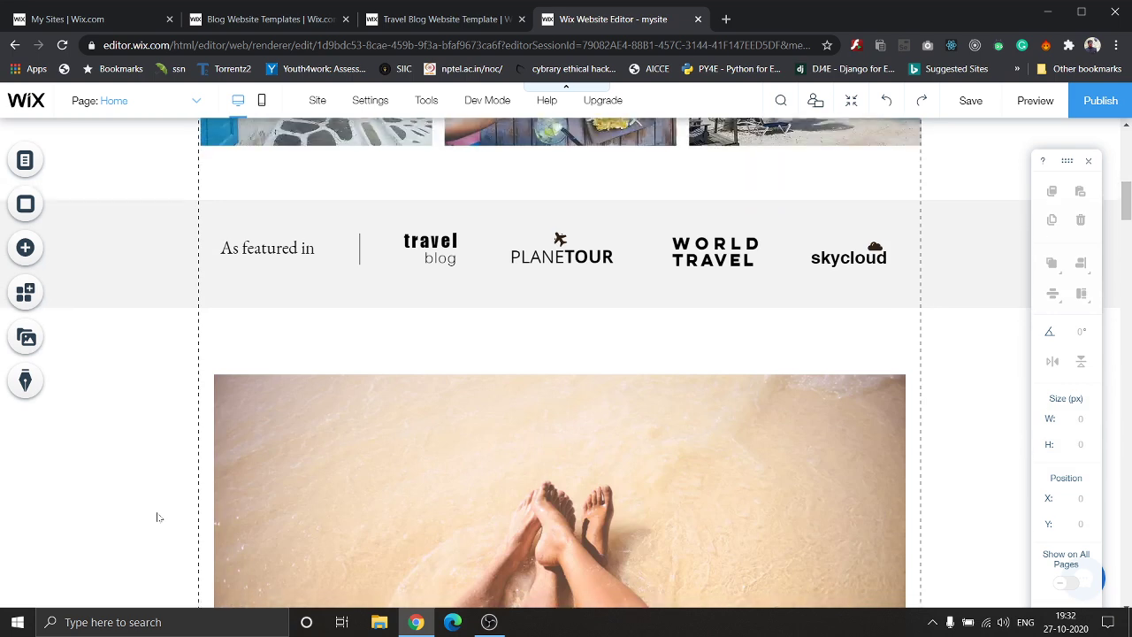
{"action": "scroll", "coordinate": [158, 517], "scroll_direction": "up", "scroll_amount": 3}
{"action": "scroll", "coordinate": [158, 517], "scroll_direction": "up", "scroll_amount": 2}
{"action": "scroll", "coordinate": [158, 518], "scroll_direction": "up", "scroll_amount": 3}
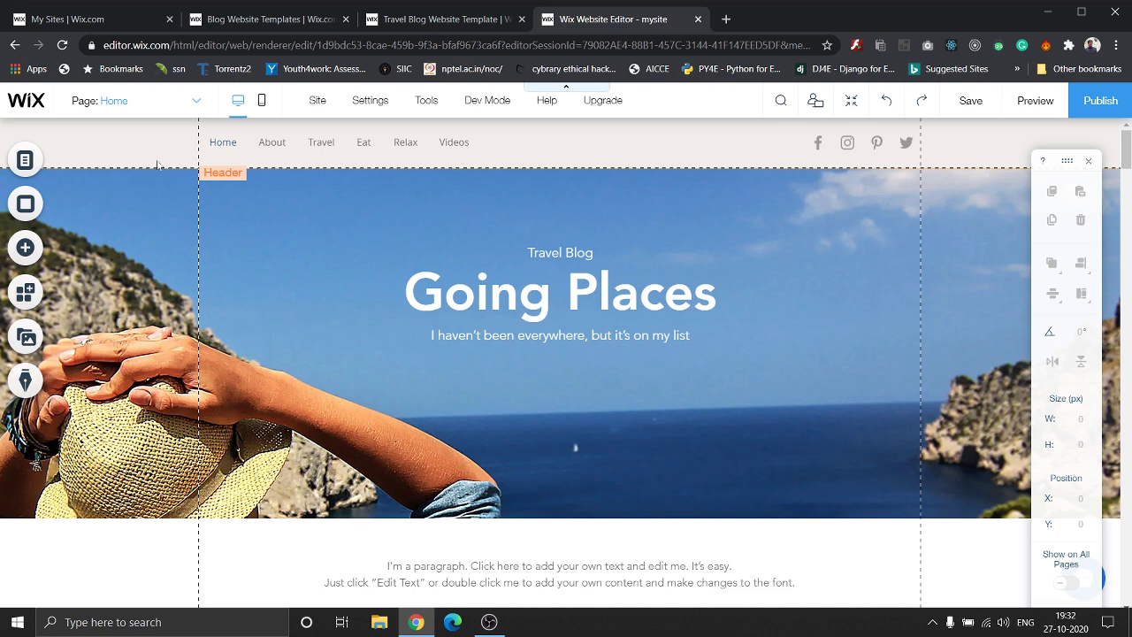
{"action": "left_click", "coordinate": [608, 254]}
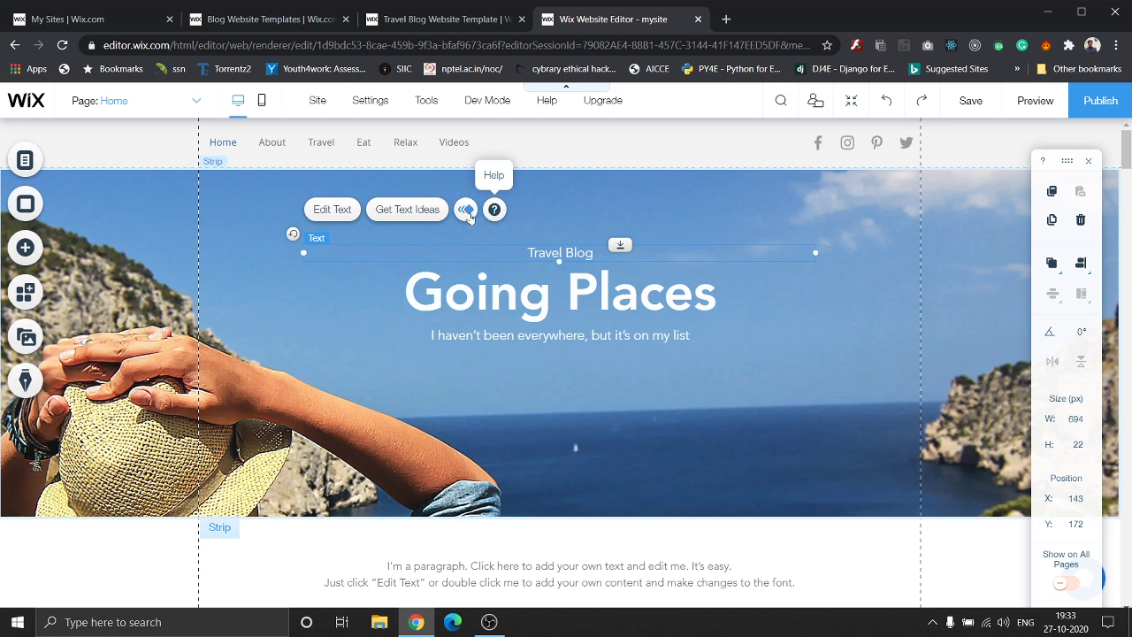
- Preview Bounce-In and Glide-In, then apply the Fly-In entrance animation
{"action": "left_click", "coordinate": [465, 210]}
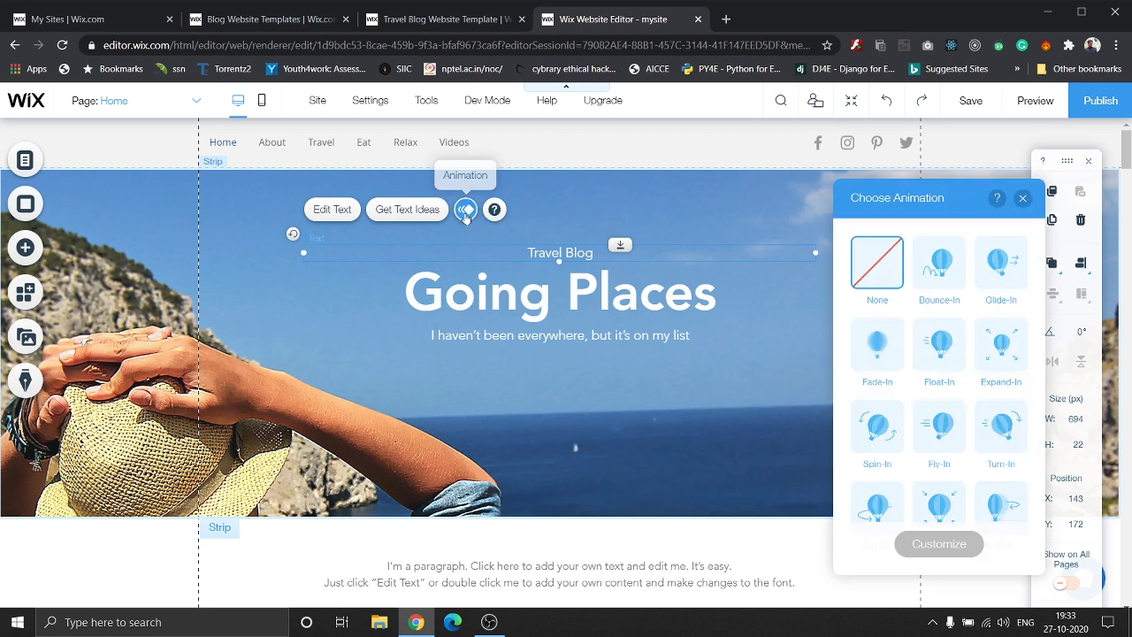
{"action": "left_click", "coordinate": [946, 269]}
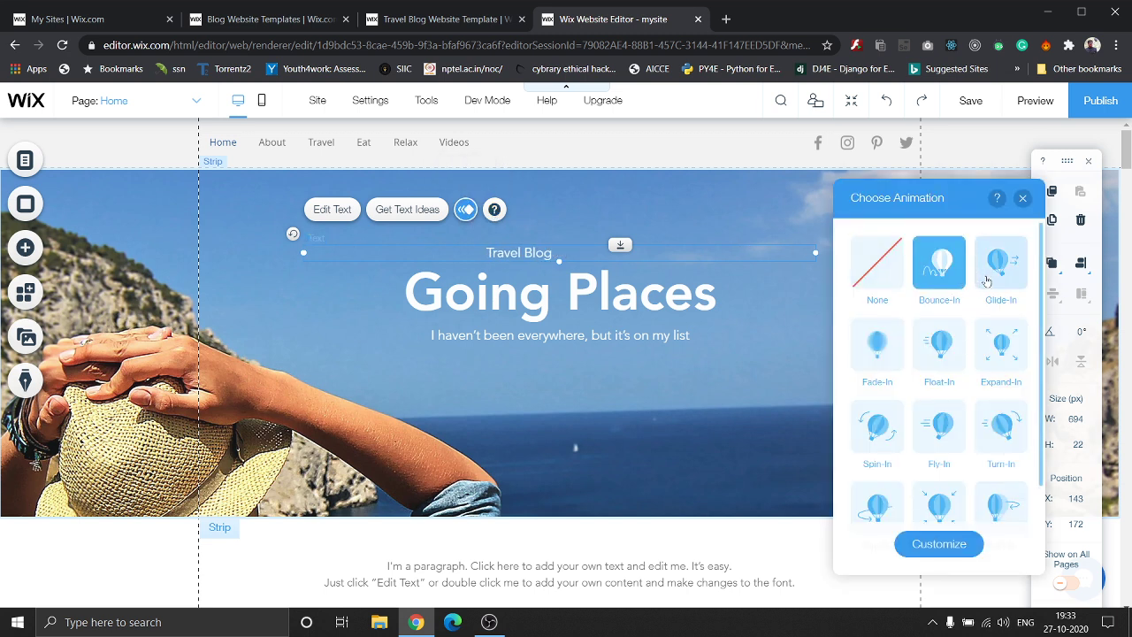
{"action": "left_click", "coordinate": [989, 276]}
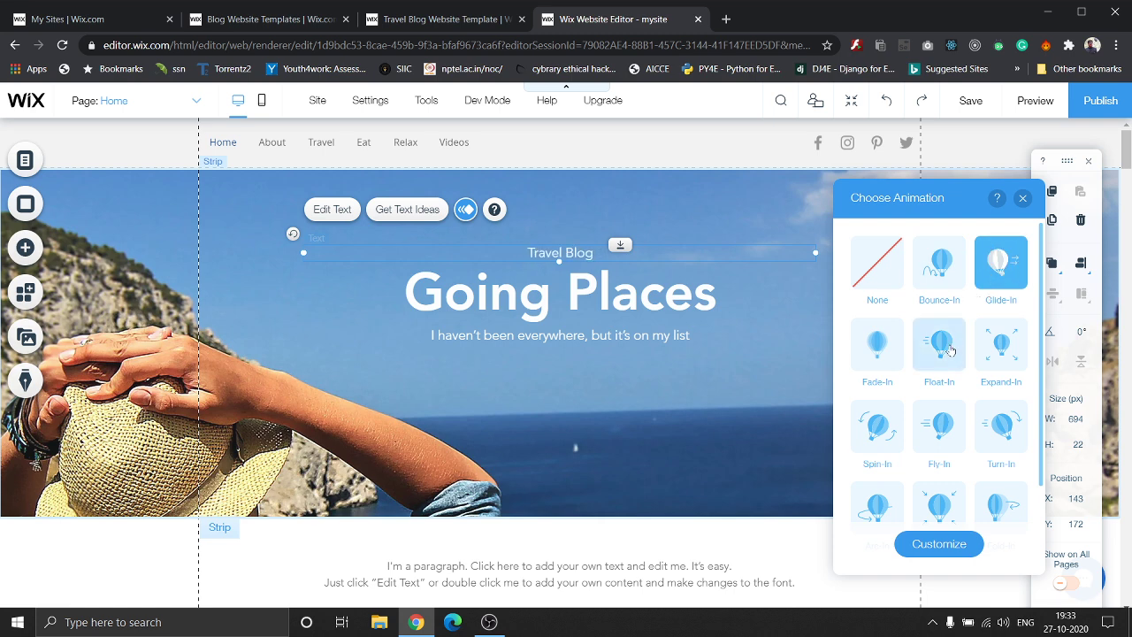
{"action": "left_click", "coordinate": [941, 416]}
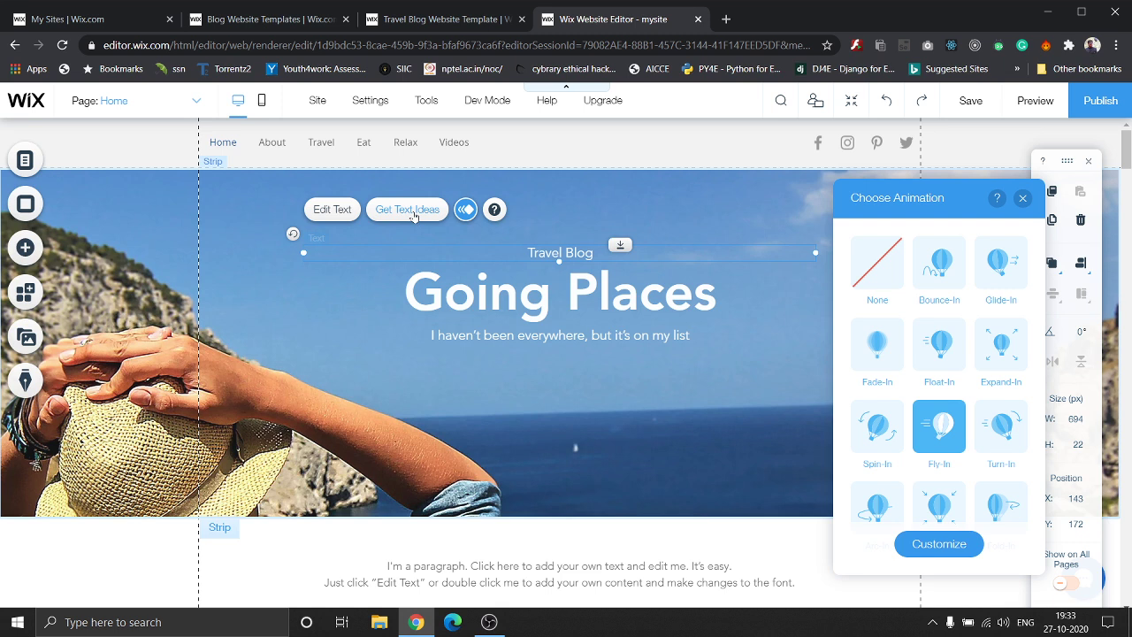
- Set the Travel Blog text's theme to Heading 5
{"action": "left_click", "coordinate": [342, 212]}
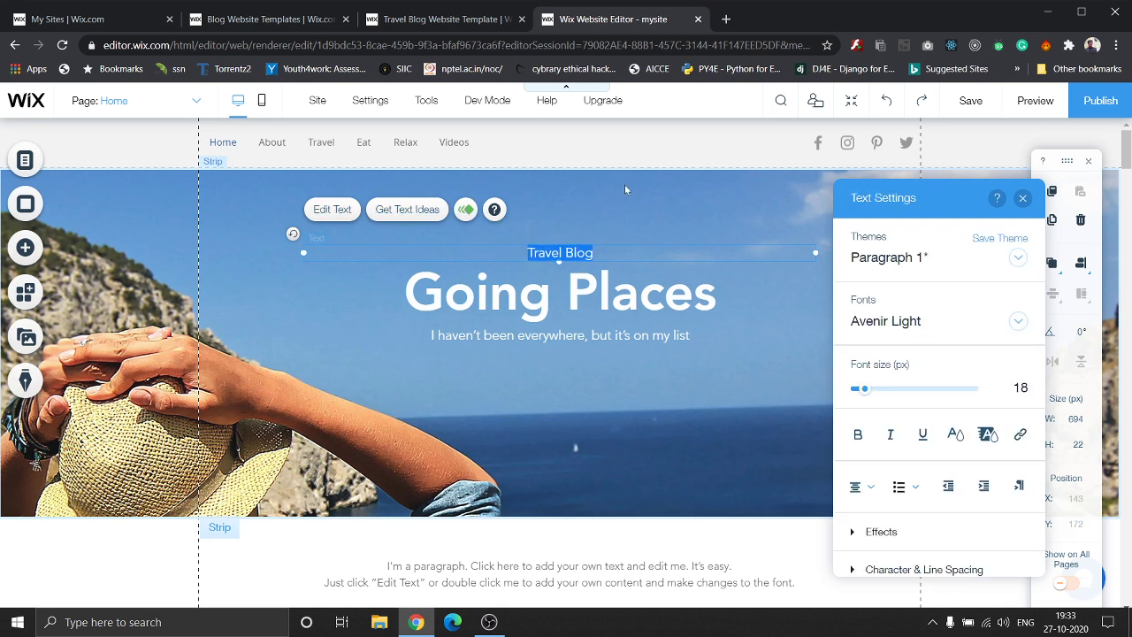
{"action": "left_click", "coordinate": [1018, 257]}
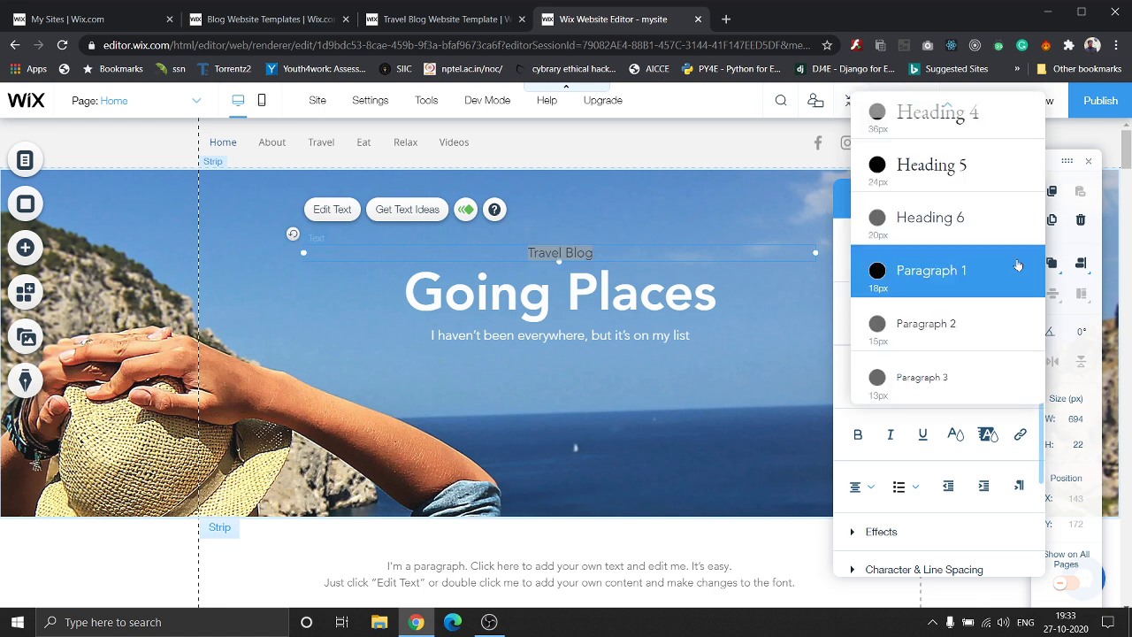
{"action": "scroll", "coordinate": [951, 265], "scroll_direction": "up", "scroll_amount": 2}
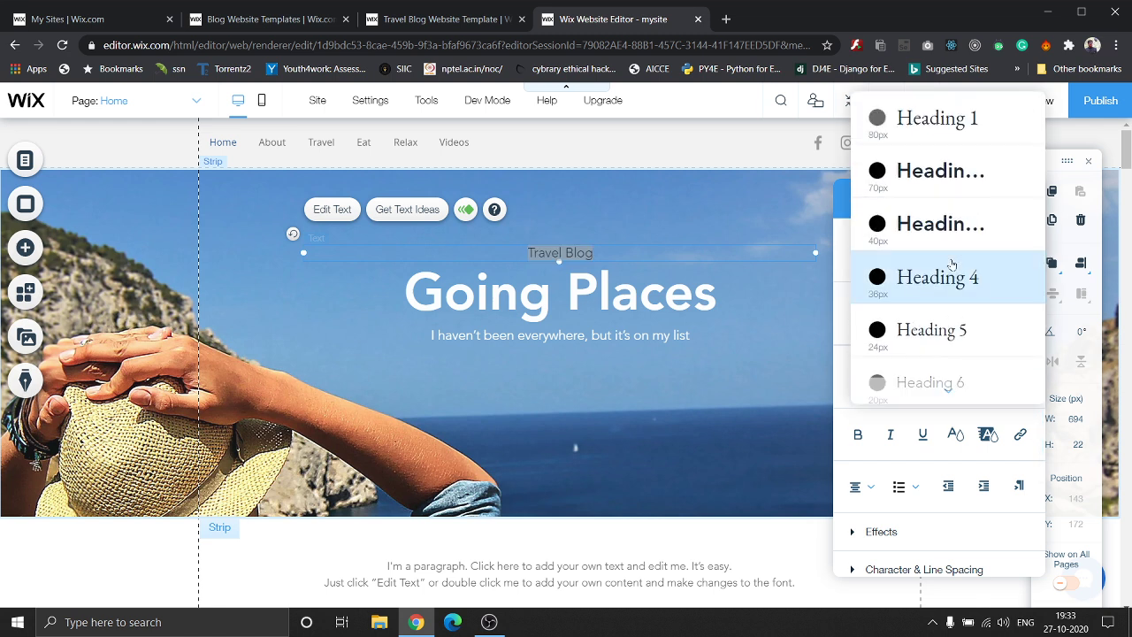
{"action": "scroll", "coordinate": [951, 265], "scroll_direction": "down", "scroll_amount": 2}
{"action": "scroll", "coordinate": [951, 269], "scroll_direction": "down", "scroll_amount": 1}
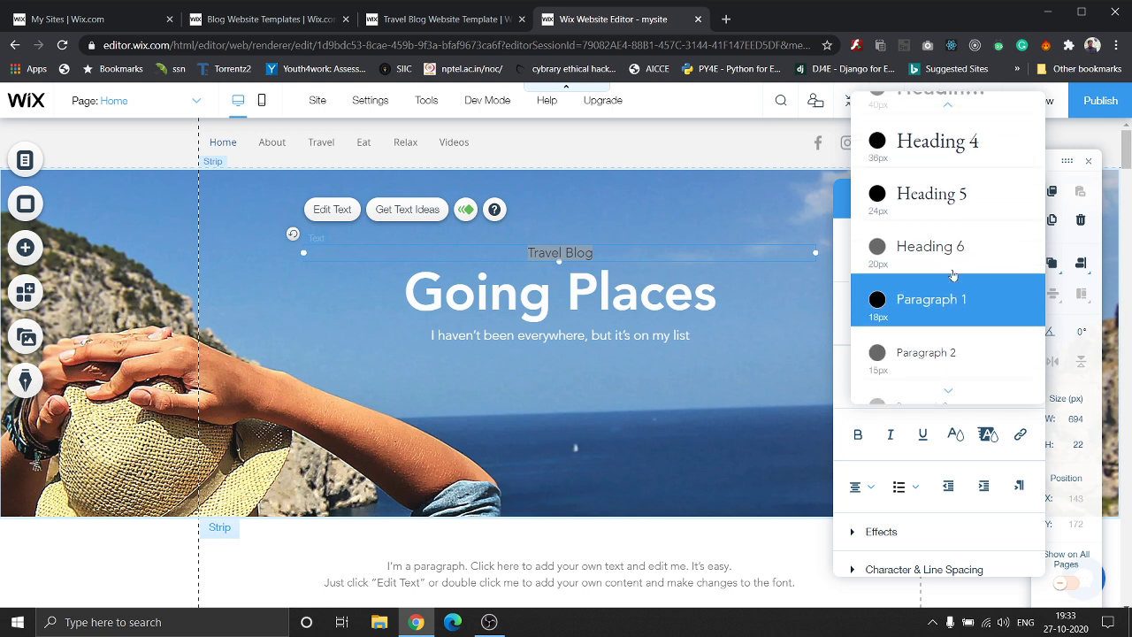
{"action": "scroll", "coordinate": [954, 324], "scroll_direction": "up", "scroll_amount": 1}
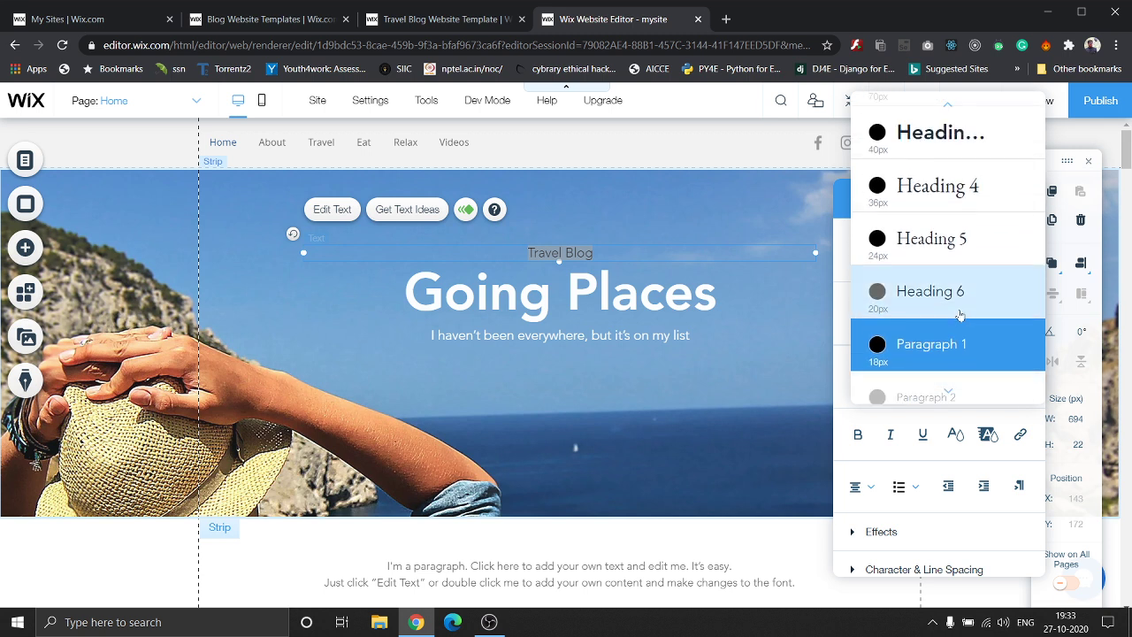
{"action": "left_click", "coordinate": [955, 239]}
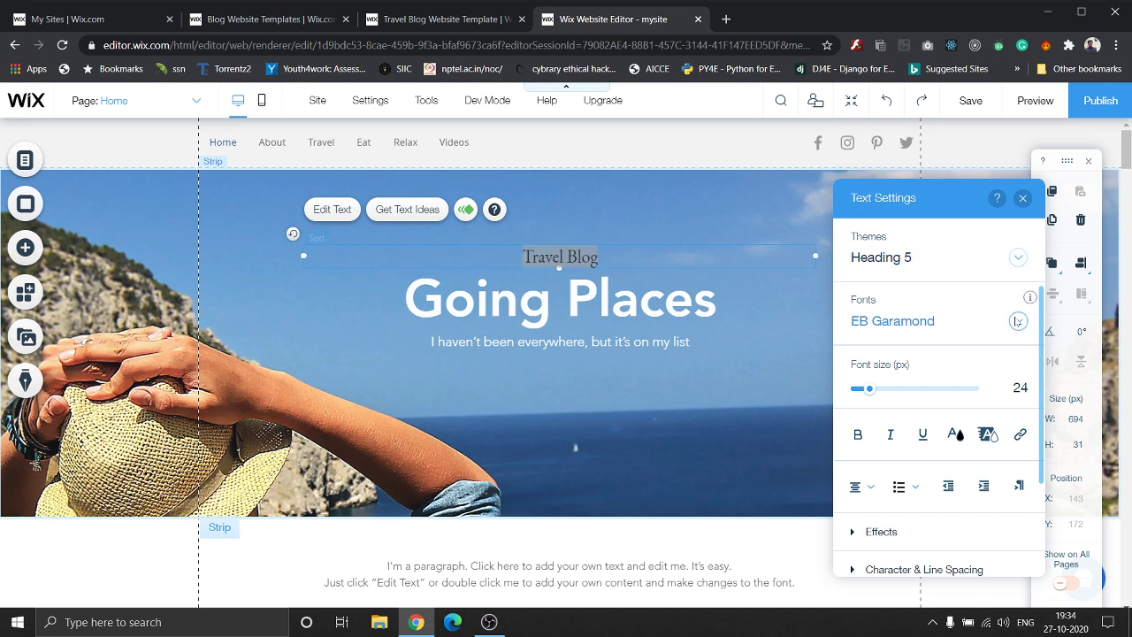
- Change its font to Fredericka the Great, then reselect the text and reopen its settings
{"action": "left_click", "coordinate": [1017, 321]}
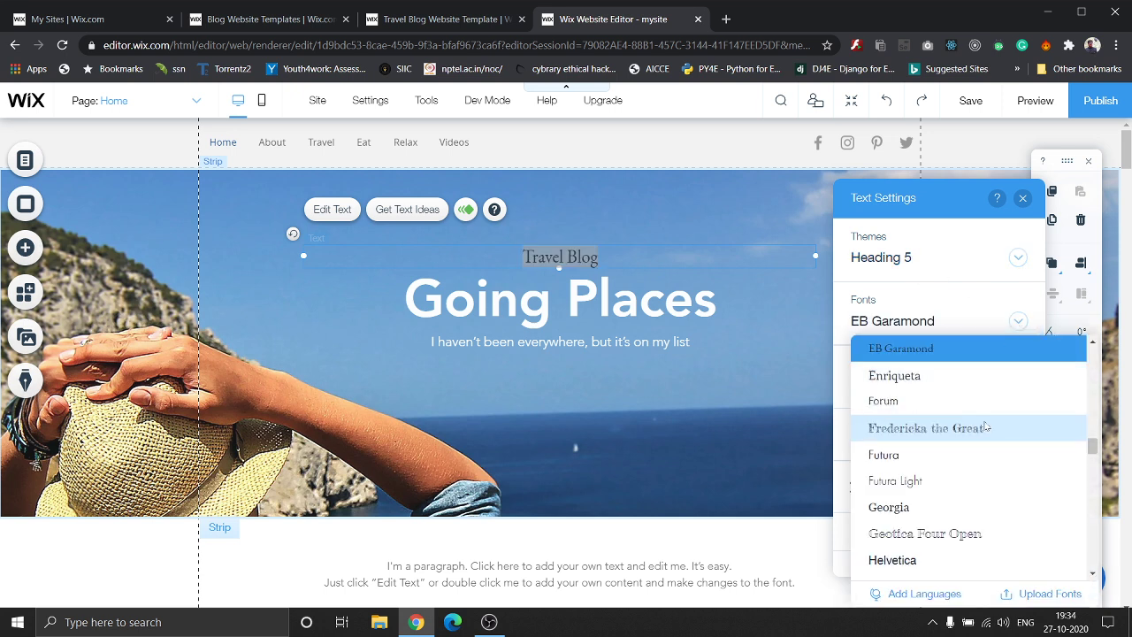
{"action": "left_click", "coordinate": [984, 427]}
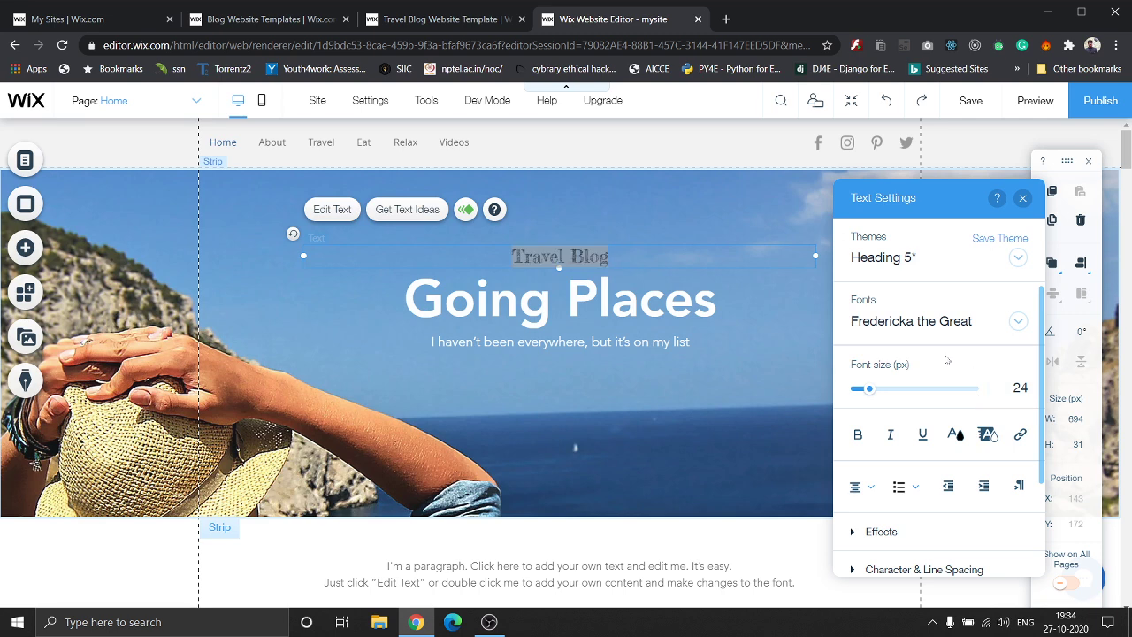
{"action": "left_click", "coordinate": [744, 270]}
{"action": "left_click", "coordinate": [708, 228]}
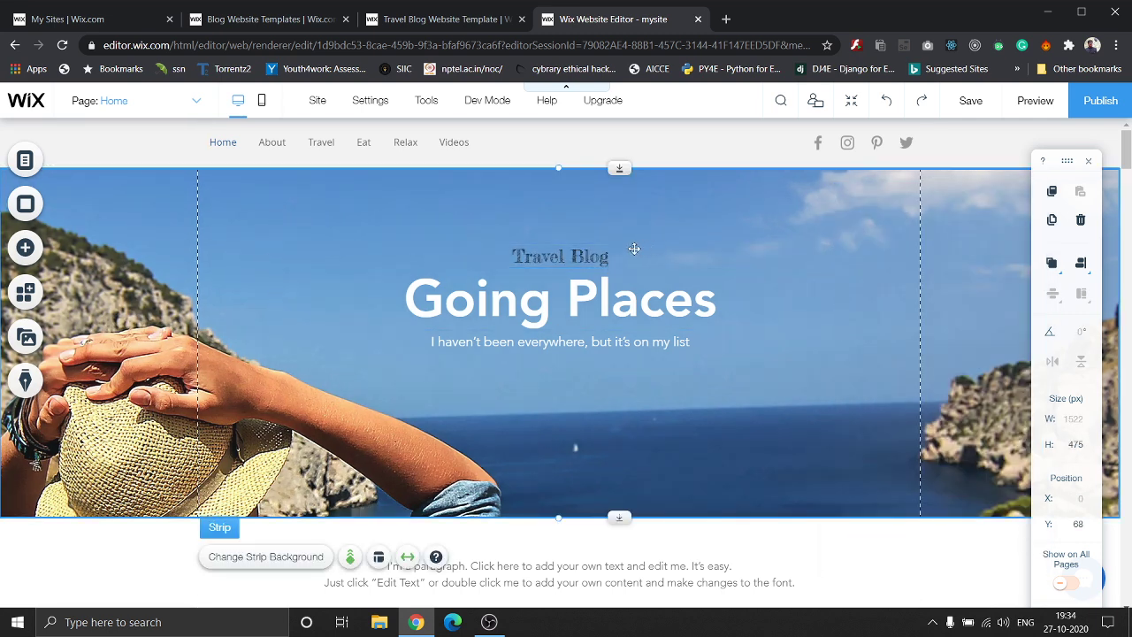
{"action": "left_click", "coordinate": [566, 256]}
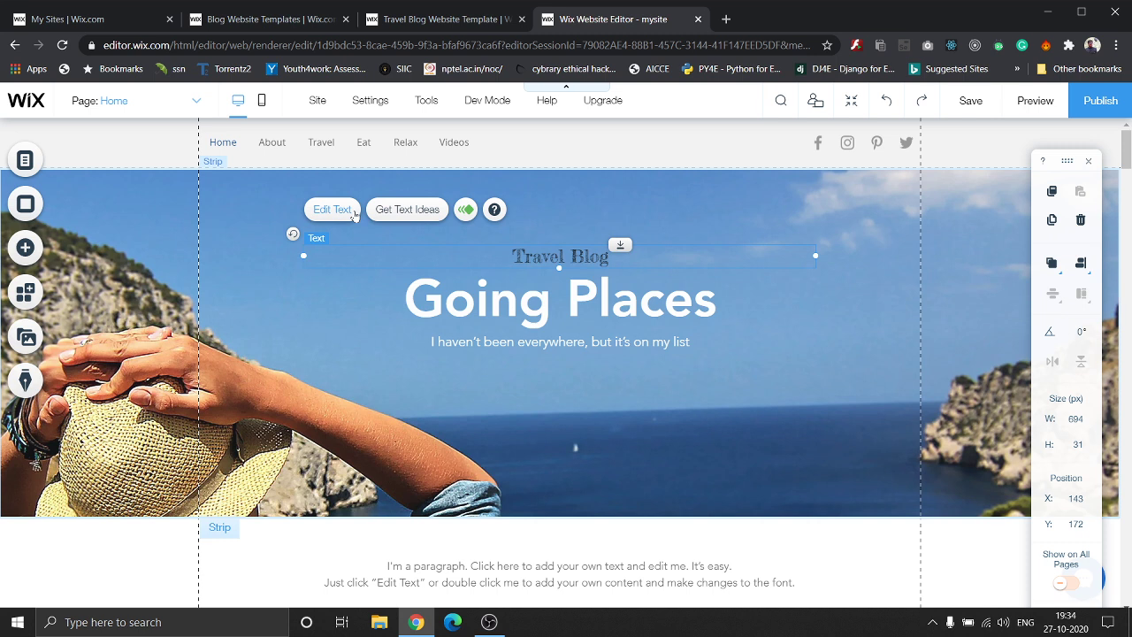
{"action": "left_click", "coordinate": [332, 210]}
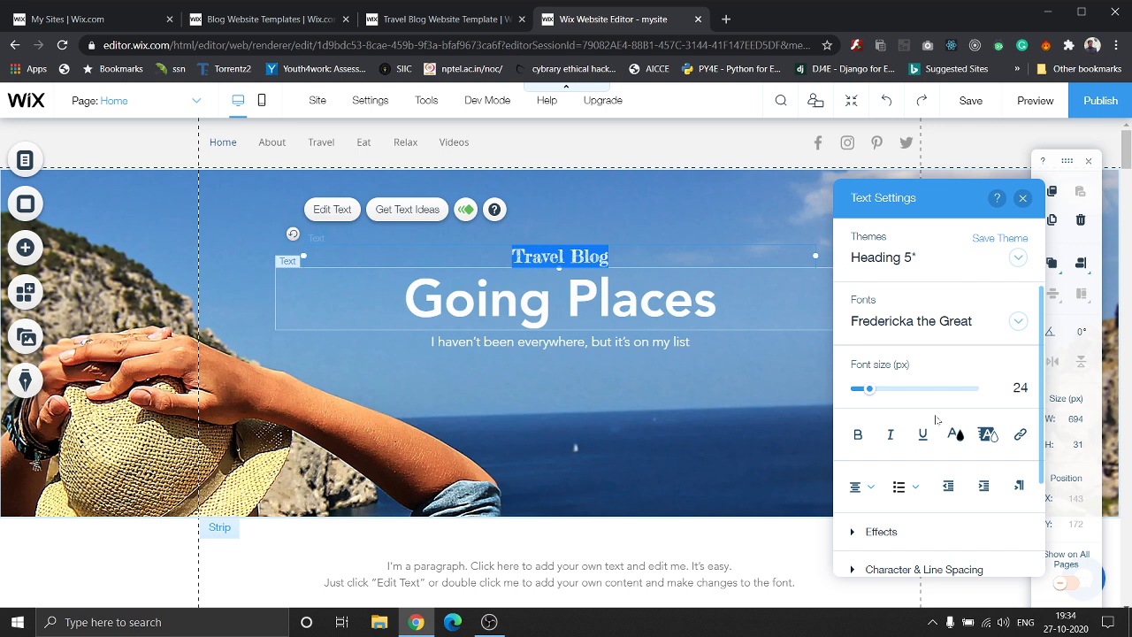
- Expand Effects, Character & Line Spacing, Vertical Text and SEO & Accessibility (H5 tag), then close Text Settings
{"action": "scroll", "coordinate": [933, 415], "scroll_direction": "down", "scroll_amount": 2}
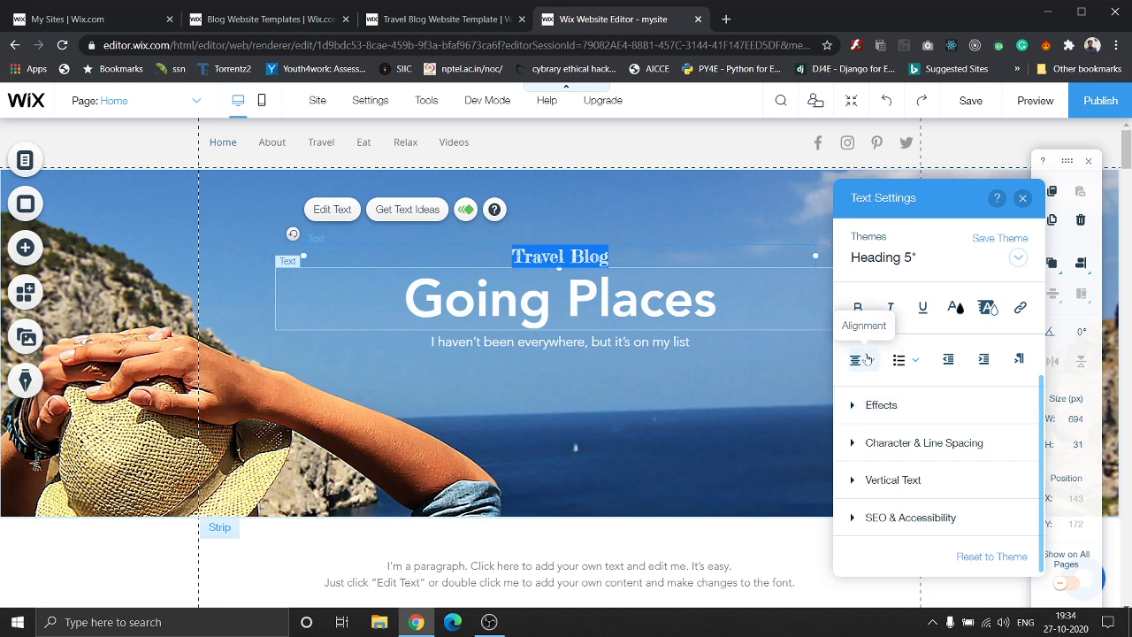
{"action": "left_click", "coordinate": [868, 412]}
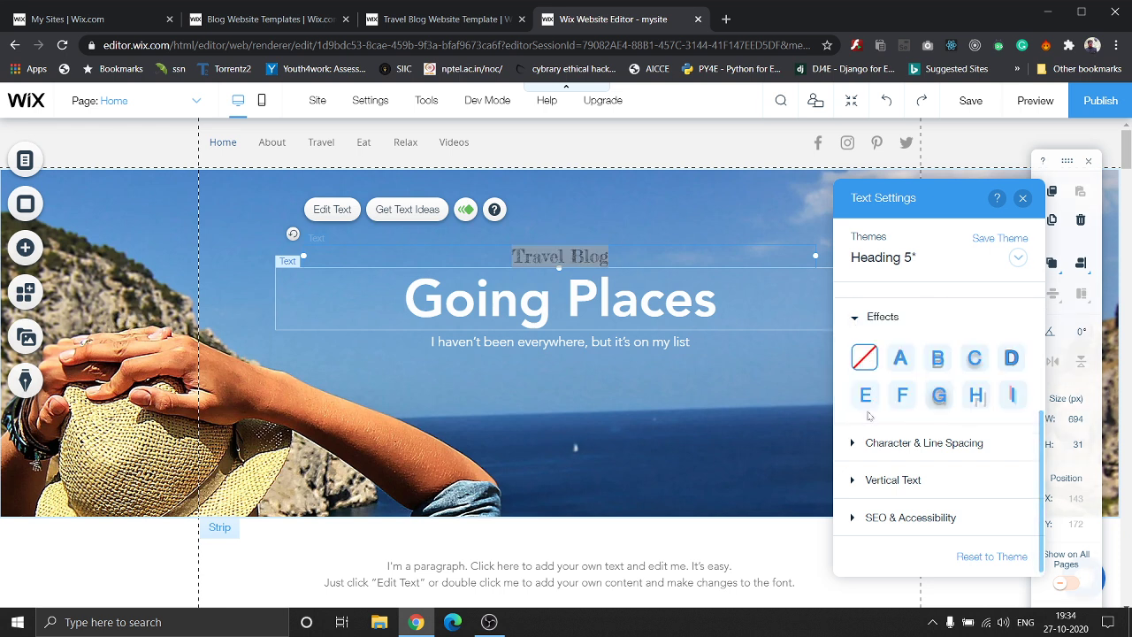
{"action": "left_click", "coordinate": [865, 442]}
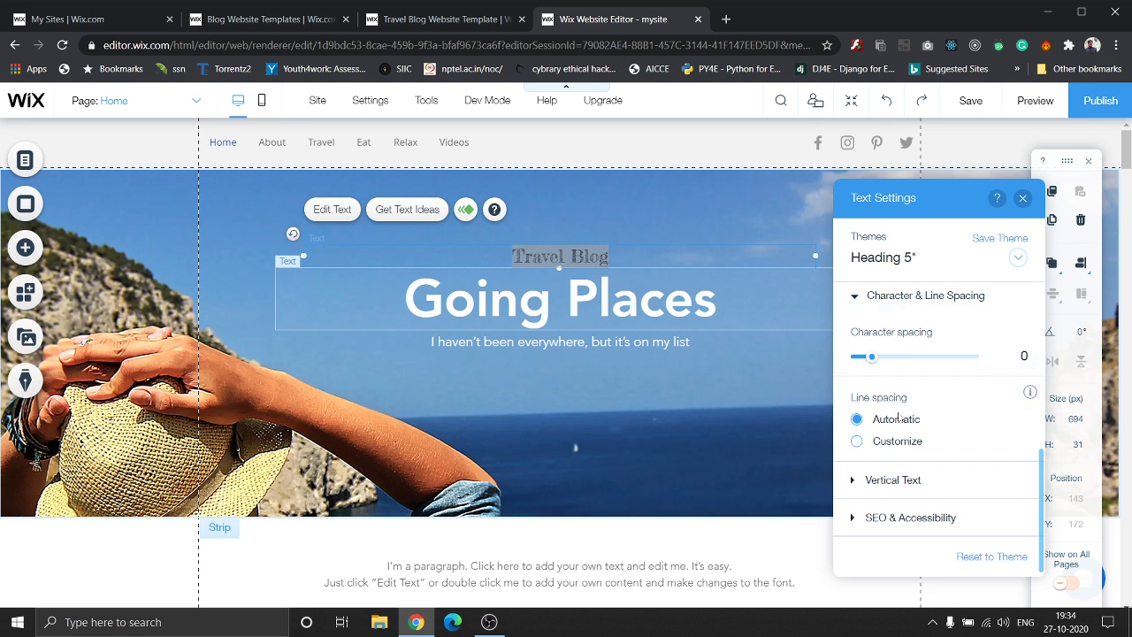
{"action": "left_click", "coordinate": [867, 479]}
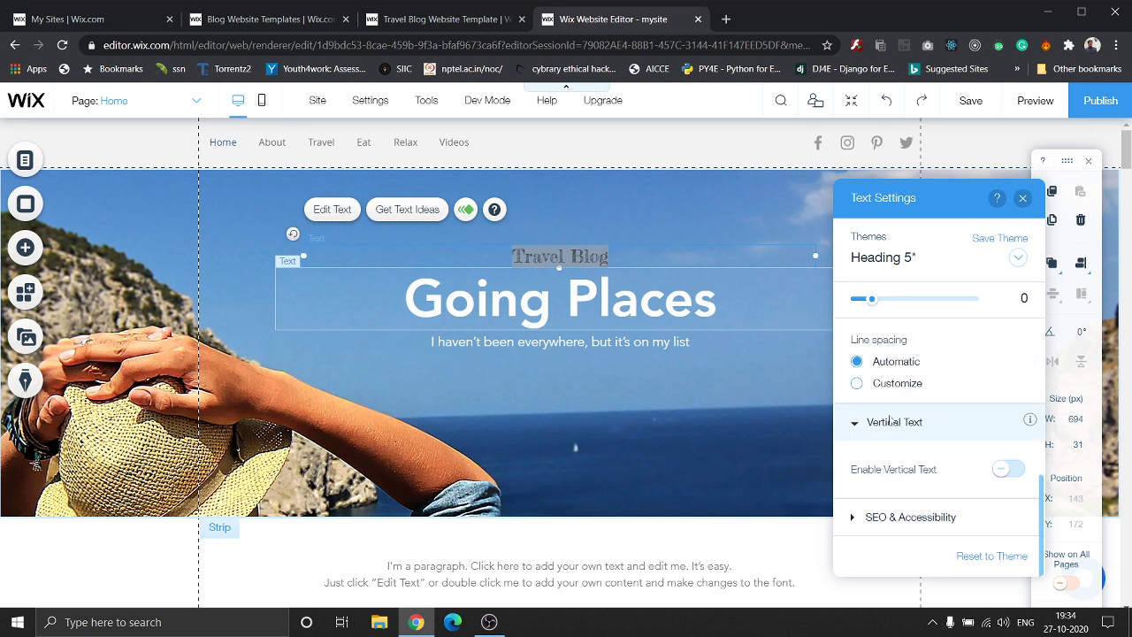
{"action": "left_click", "coordinate": [864, 518]}
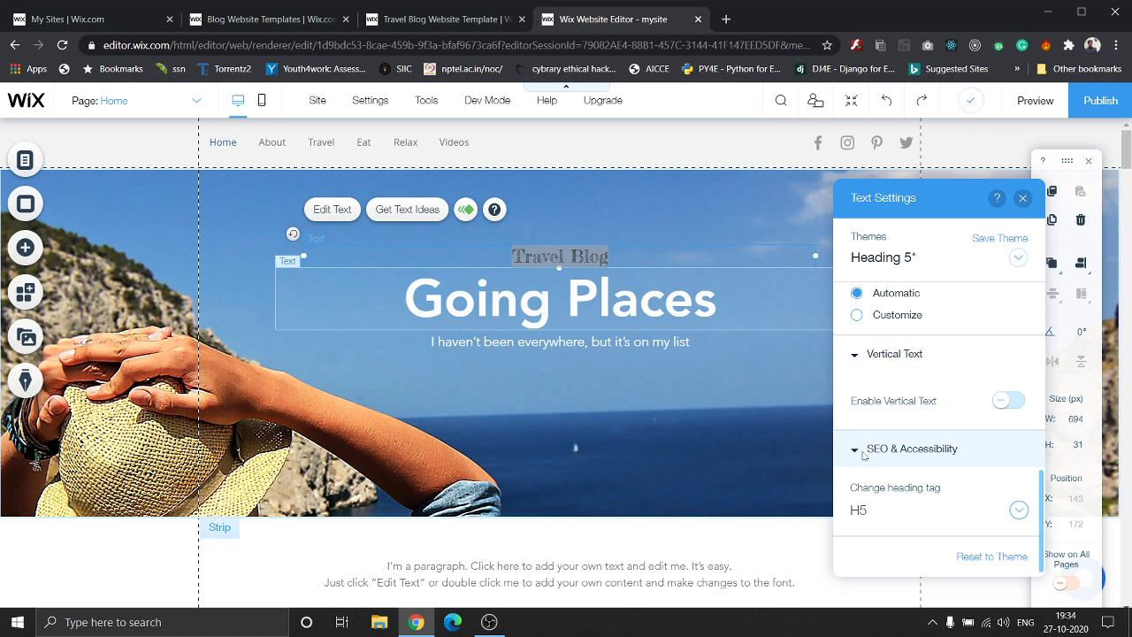
{"action": "left_click", "coordinate": [863, 451]}
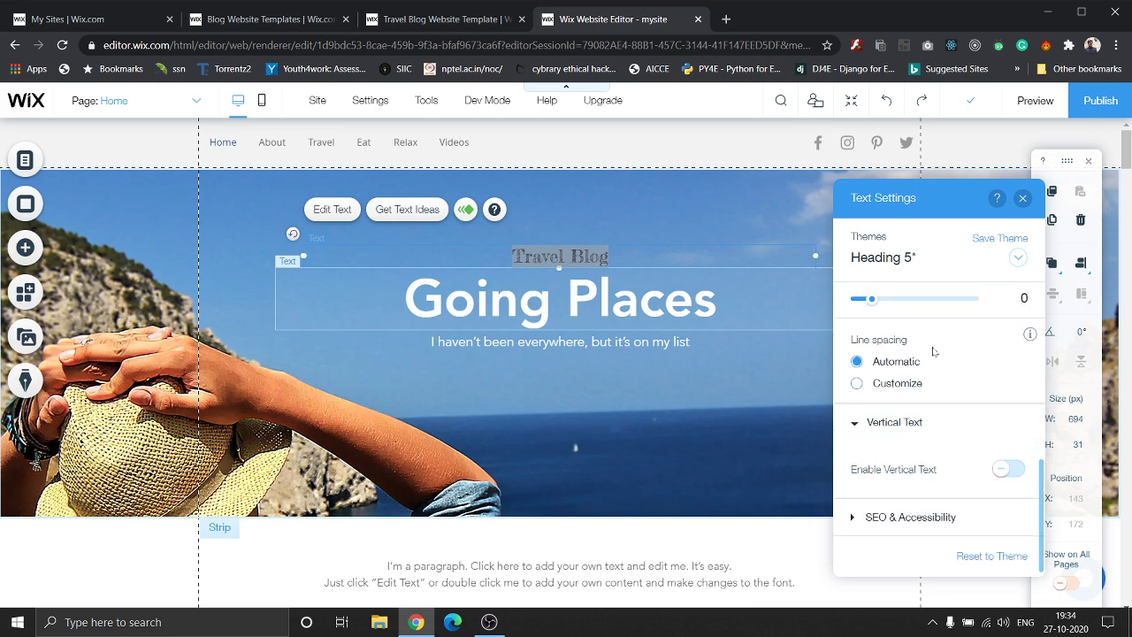
{"action": "scroll", "coordinate": [938, 353], "scroll_direction": "up", "scroll_amount": 3}
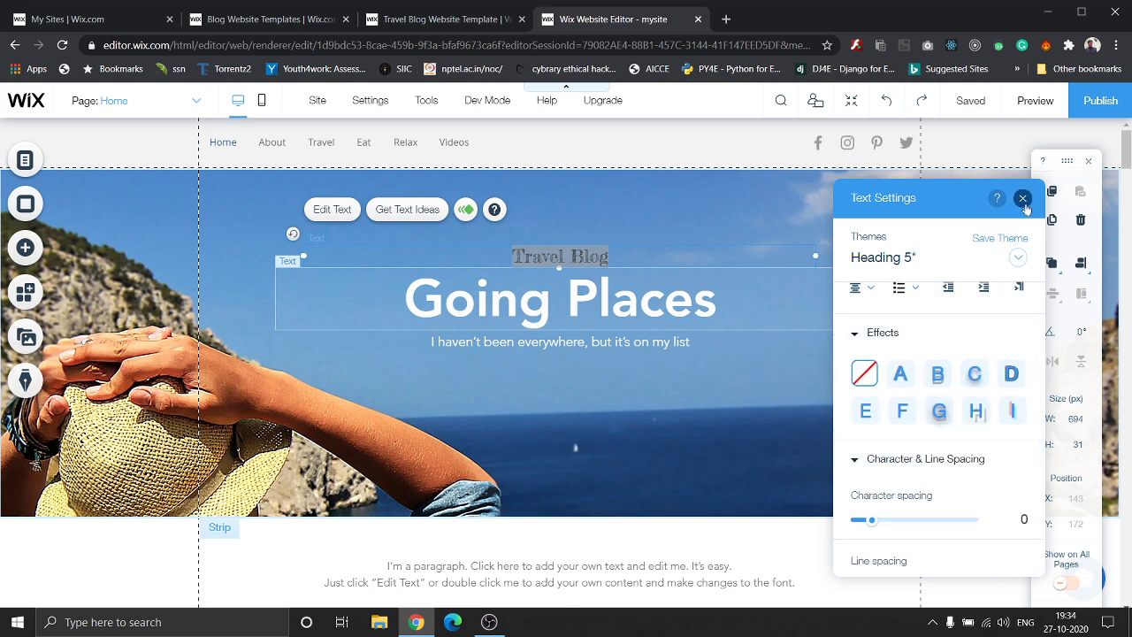
{"action": "left_click", "coordinate": [1022, 203]}
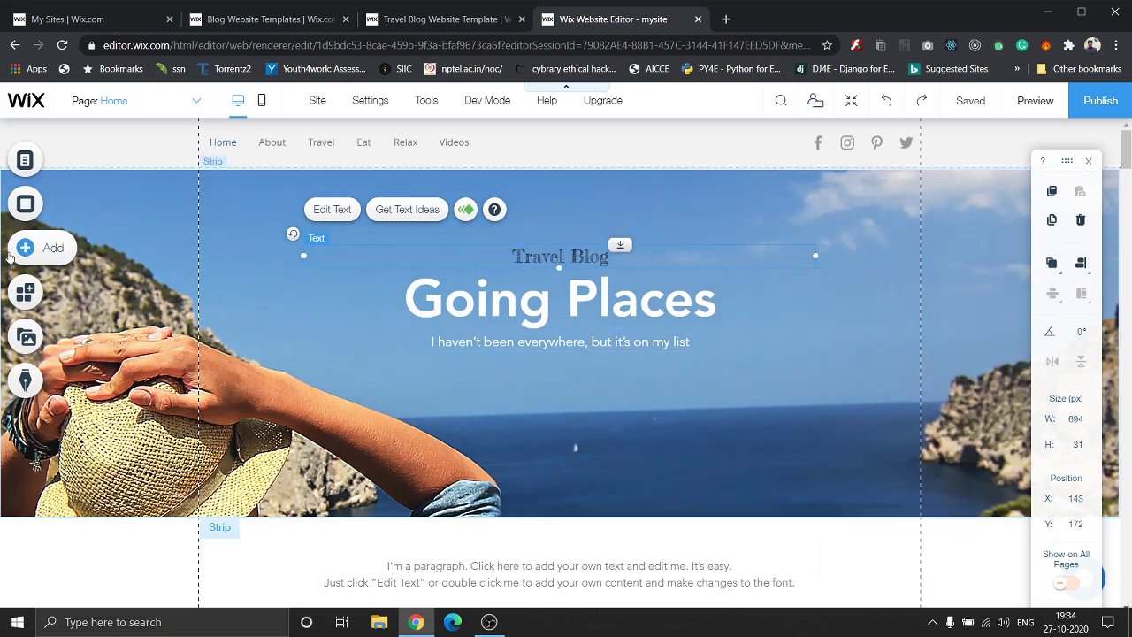
- Show the Add panel's Image options and the Search the Editor box
{"action": "left_click", "coordinate": [21, 253]}
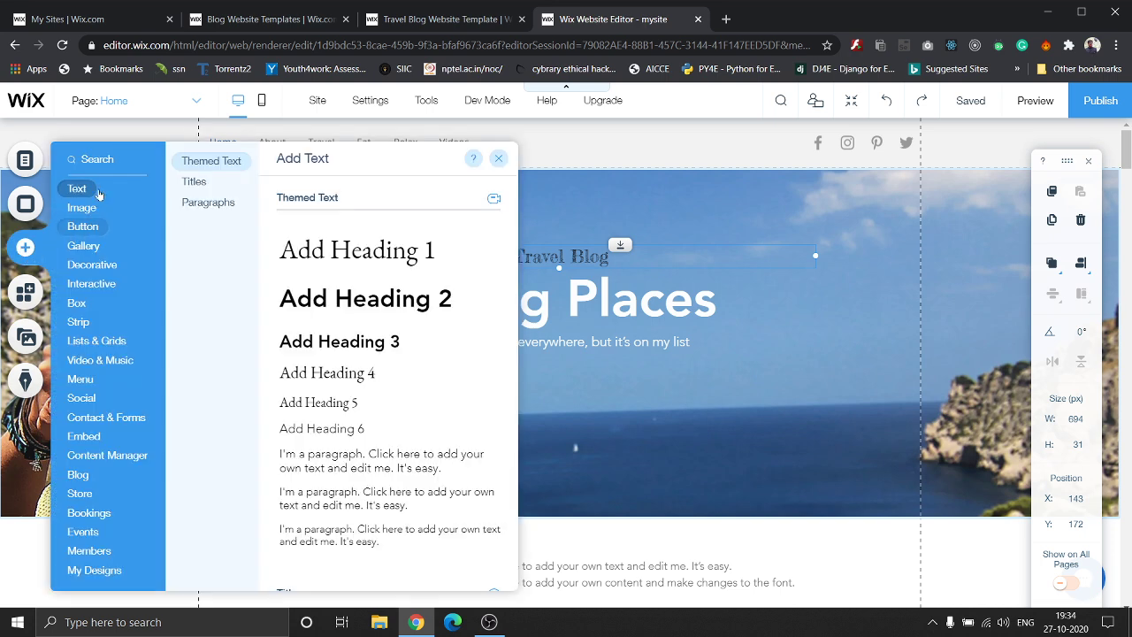
{"action": "mouse_move", "coordinate": [77, 188]}
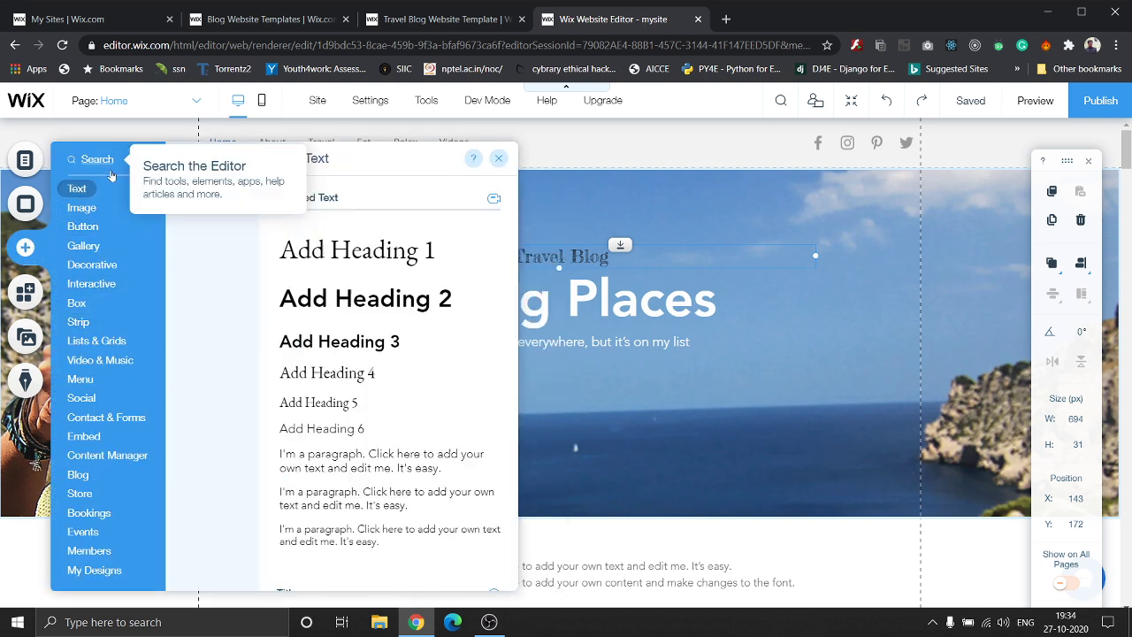
{"action": "left_click", "coordinate": [105, 162]}
{"action": "left_click", "coordinate": [108, 168]}
{"action": "left_click", "coordinate": [86, 159]}
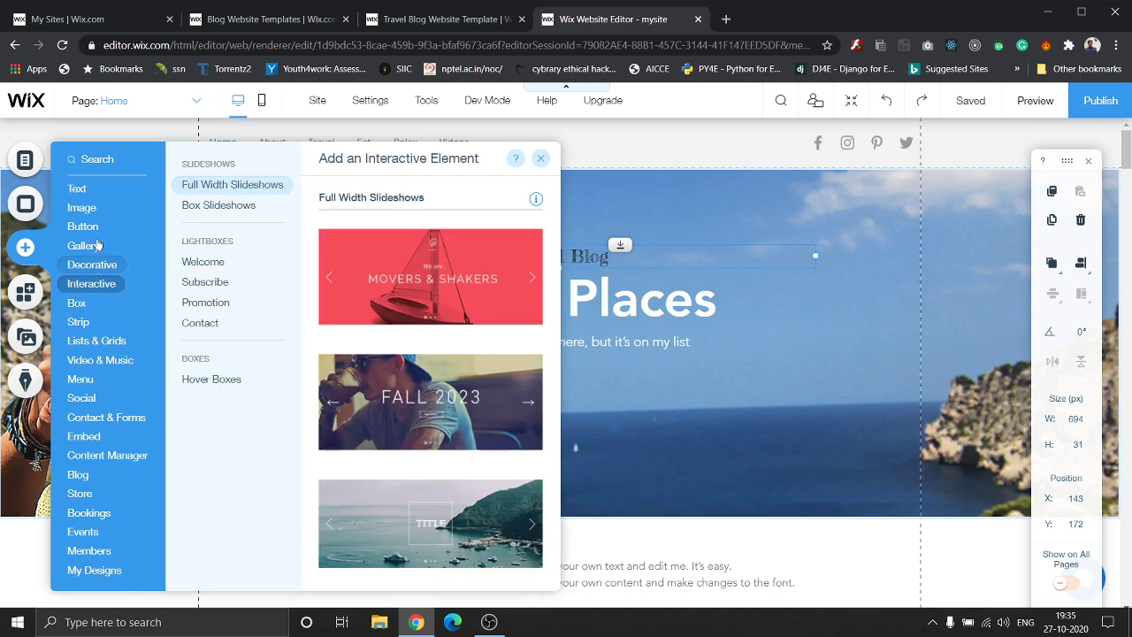
{"action": "left_click", "coordinate": [92, 163]}
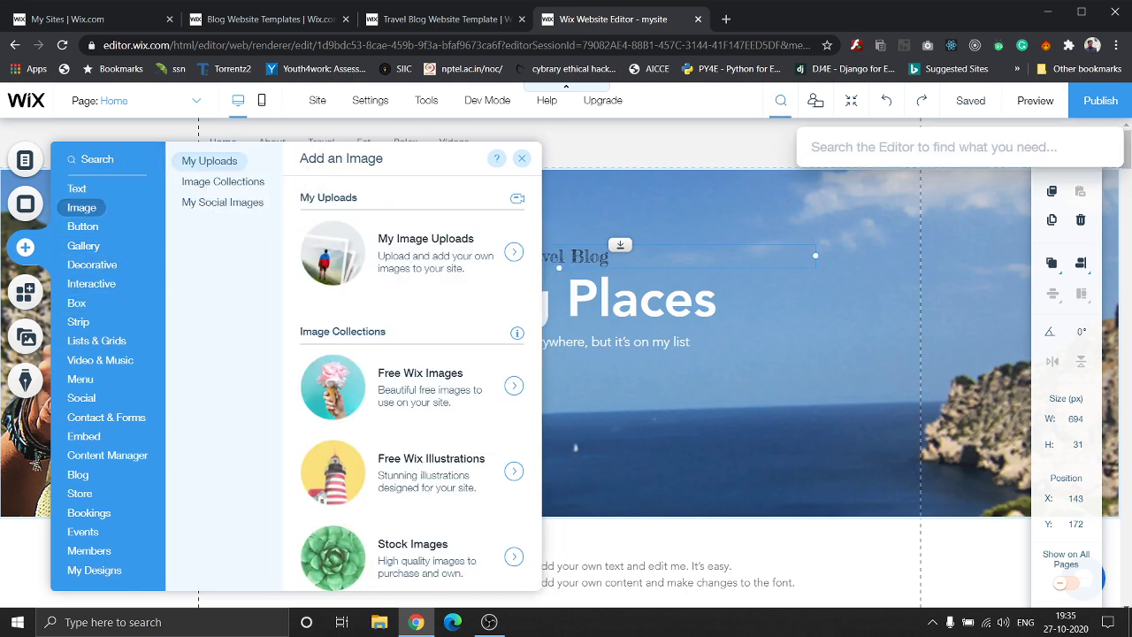
- Search the editor for 'button' and browse the icon and themed button styles
{"action": "type", "text": "button"}
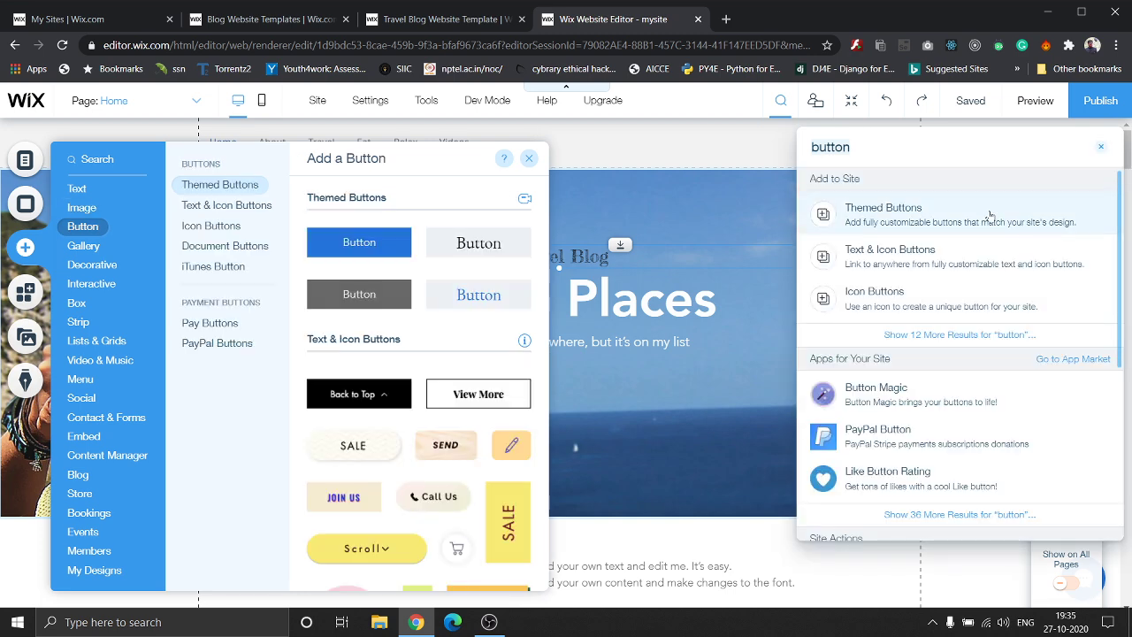
{"action": "left_click", "coordinate": [875, 298]}
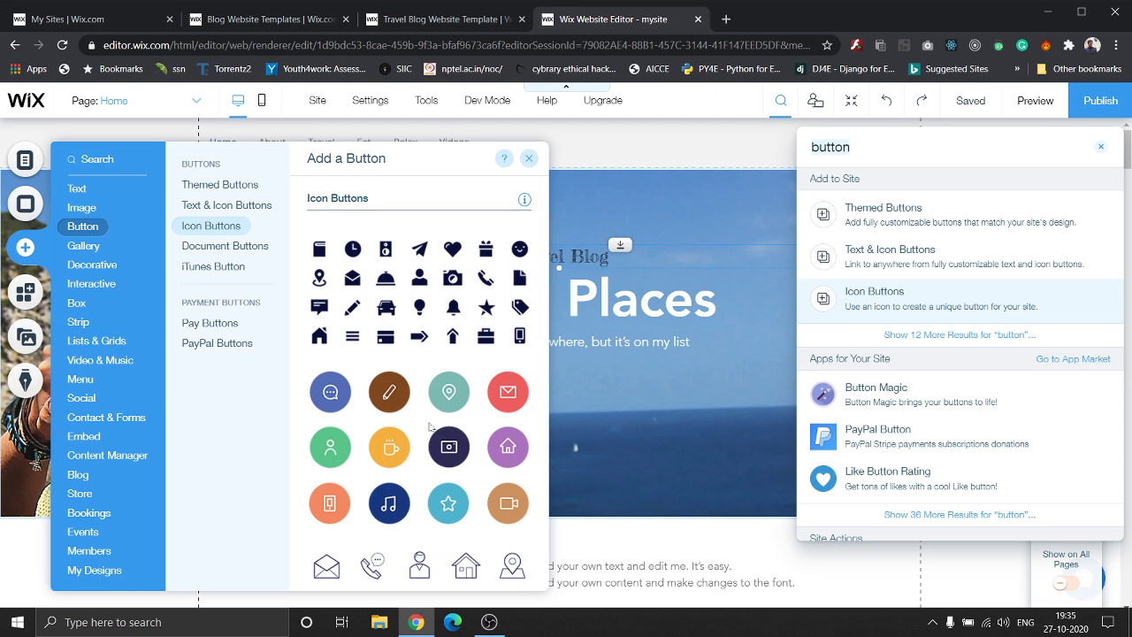
{"action": "left_click", "coordinate": [245, 188]}
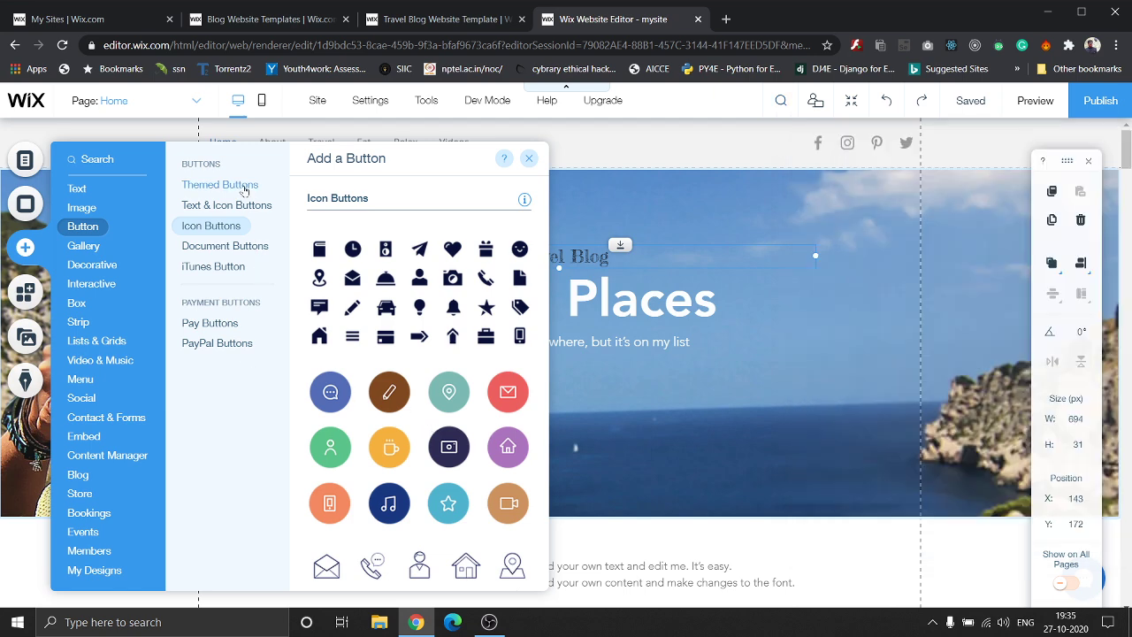
{"action": "left_click", "coordinate": [245, 189]}
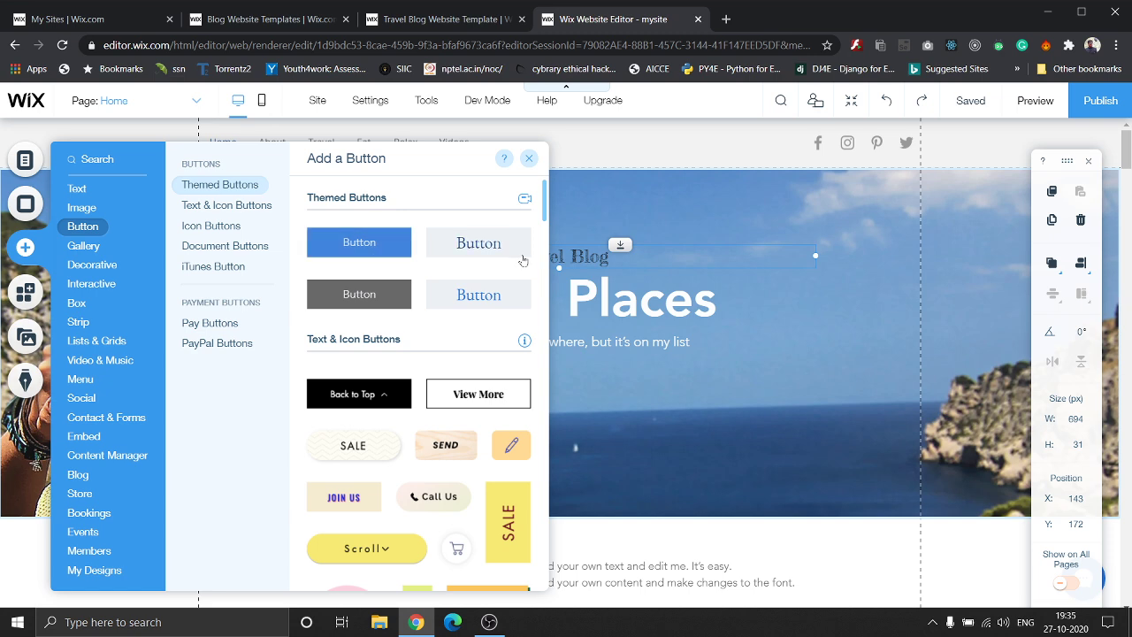
- Drag the white themed Button into the hero strip below the Going Places tagline
{"action": "scroll", "coordinate": [491, 336], "scroll_direction": "down", "scroll_amount": 1}
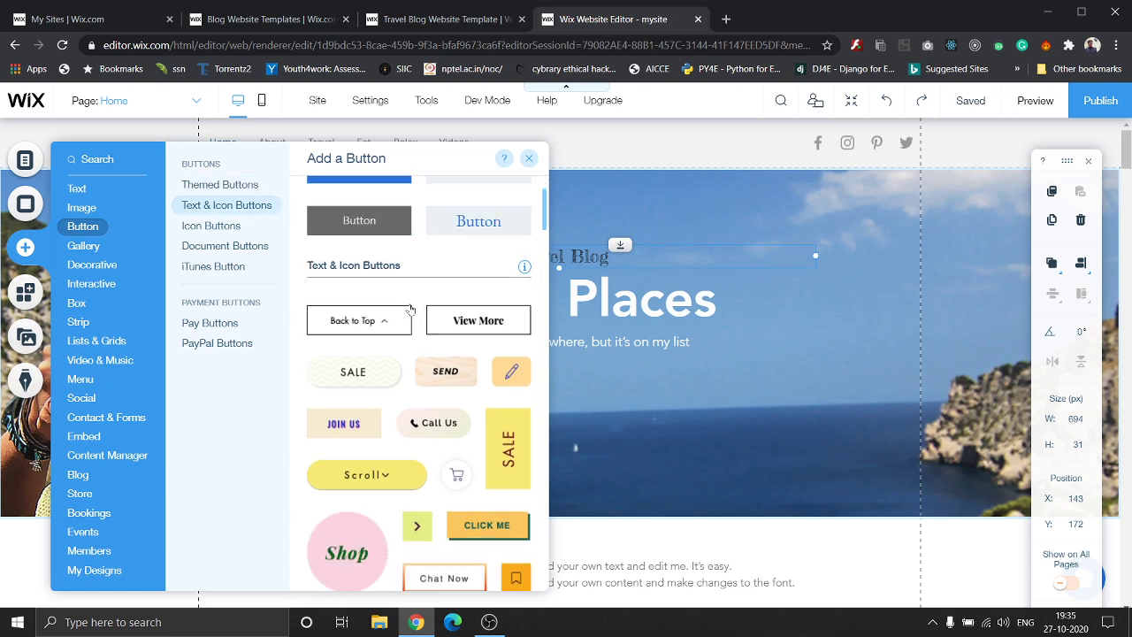
{"action": "scroll", "coordinate": [458, 324], "scroll_direction": "down", "scroll_amount": 2}
{"action": "scroll", "coordinate": [458, 323], "scroll_direction": "down", "scroll_amount": 3}
{"action": "scroll", "coordinate": [458, 324], "scroll_direction": "down", "scroll_amount": 3}
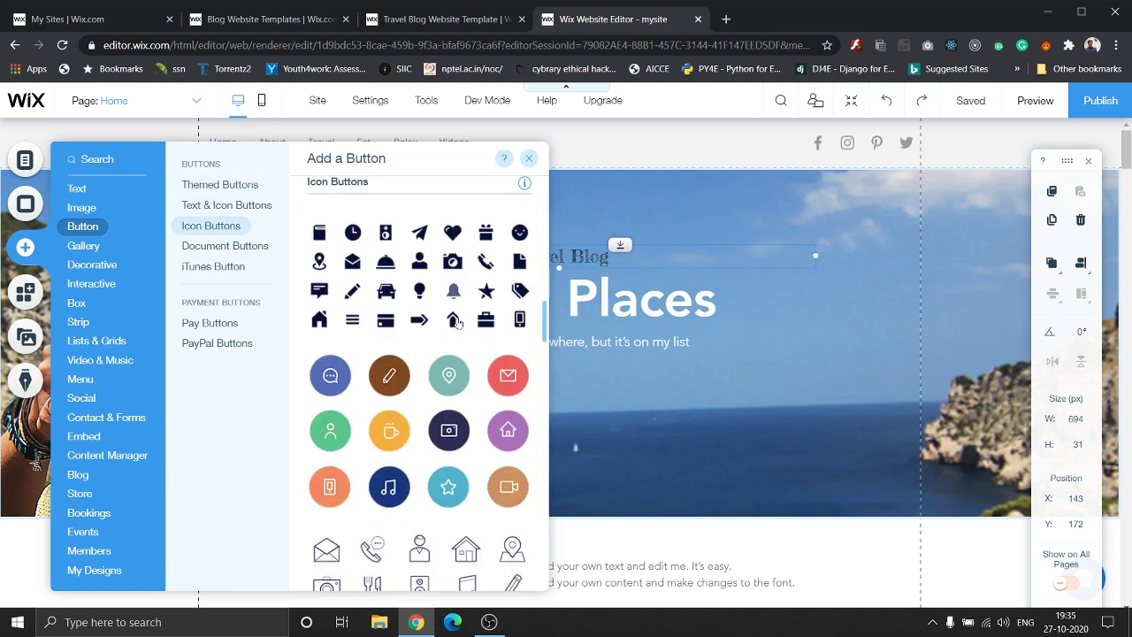
{"action": "scroll", "coordinate": [458, 324], "scroll_direction": "down", "scroll_amount": 3}
{"action": "scroll", "coordinate": [458, 324], "scroll_direction": "down", "scroll_amount": 2}
{"action": "scroll", "coordinate": [458, 323], "scroll_direction": "up", "scroll_amount": 3}
{"action": "scroll", "coordinate": [458, 324], "scroll_direction": "up", "scroll_amount": 2}
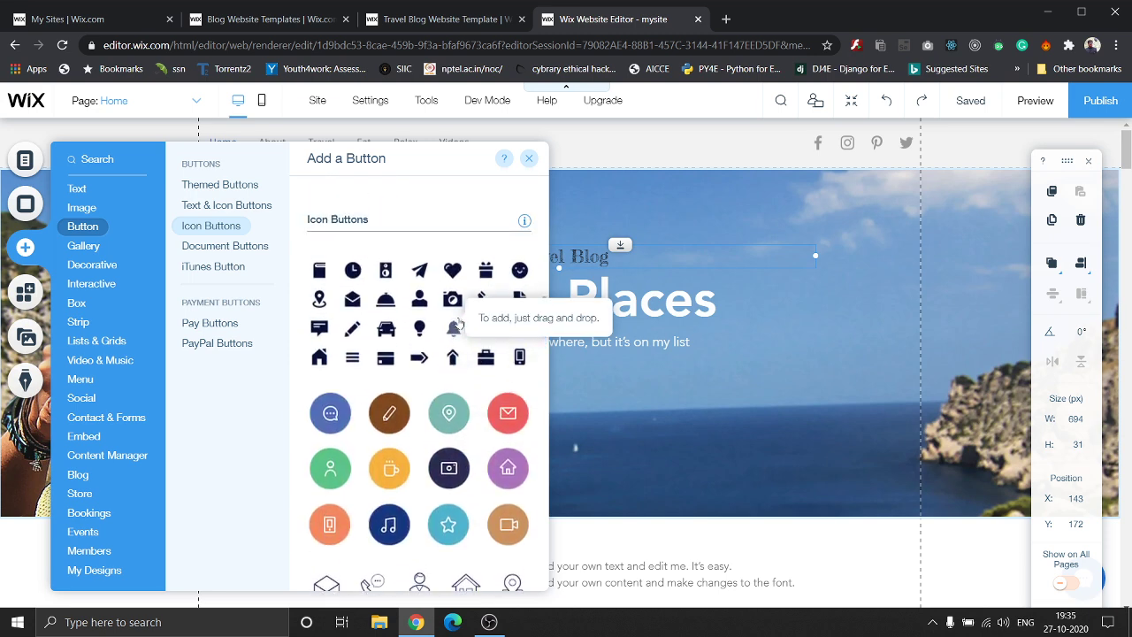
{"action": "scroll", "coordinate": [458, 323], "scroll_direction": "up", "scroll_amount": 3}
{"action": "scroll", "coordinate": [458, 324], "scroll_direction": "up", "scroll_amount": 3}
{"action": "scroll", "coordinate": [458, 323], "scroll_direction": "up", "scroll_amount": 3}
{"action": "scroll", "coordinate": [458, 324], "scroll_direction": "up", "scroll_amount": 1}
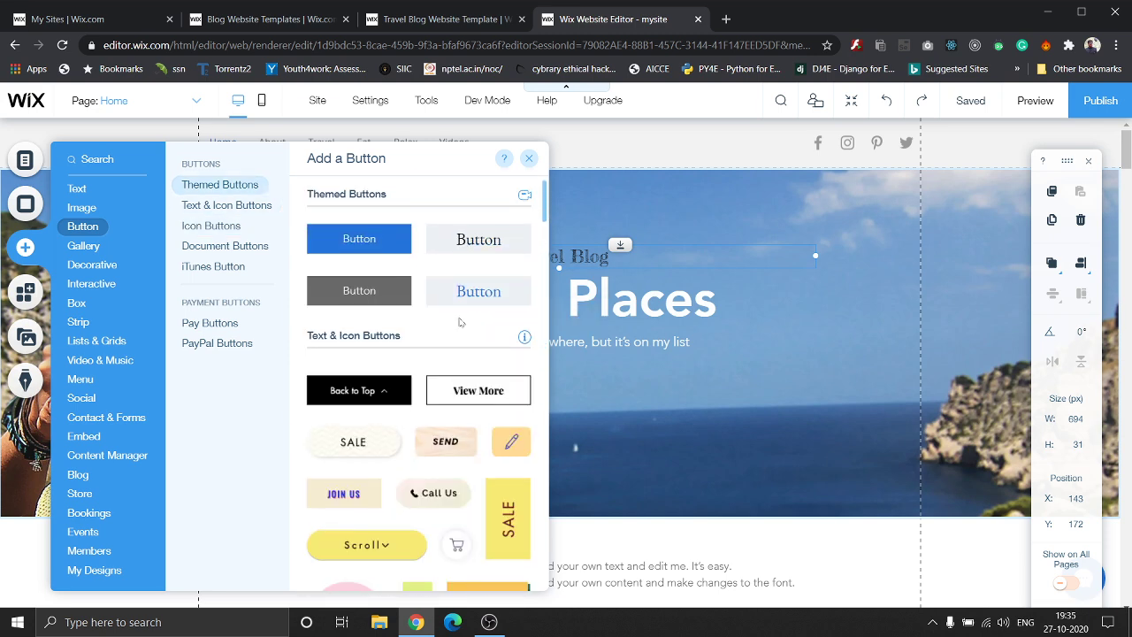
{"action": "mouse_move", "coordinate": [496, 248]}
{"action": "left_mouse_down"}
{"action": "mouse_move", "coordinate": [543, 370]}
{"action": "mouse_move", "coordinate": [549, 427]}
{"action": "left_mouse_up"}
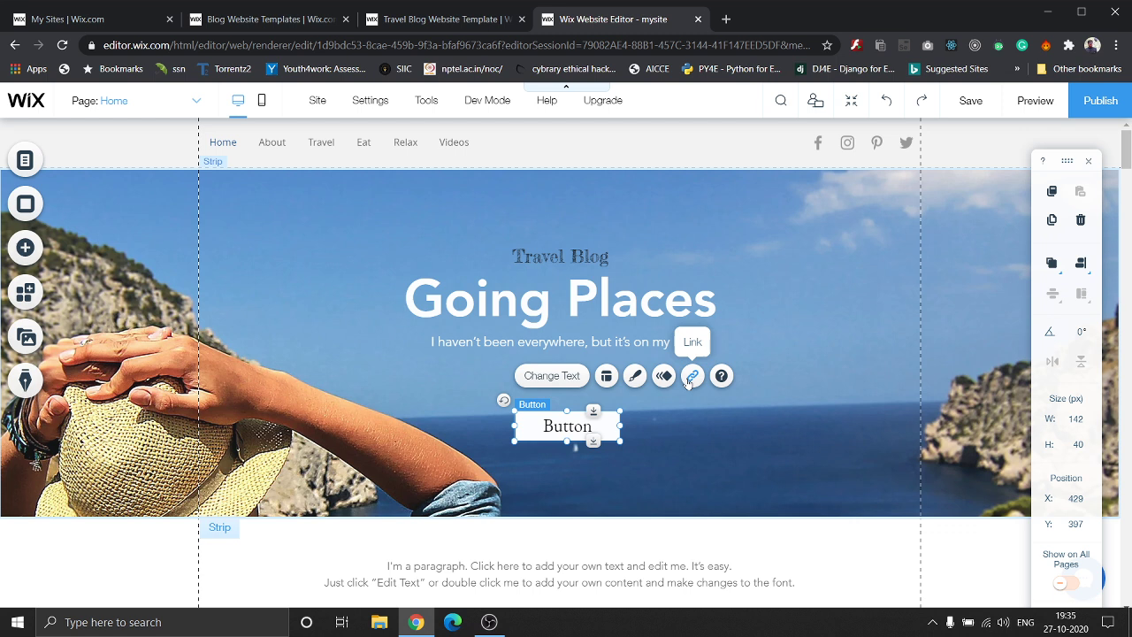
- Link the hero button to the About page in the current window and recheck the link
{"action": "left_click", "coordinate": [690, 377]}
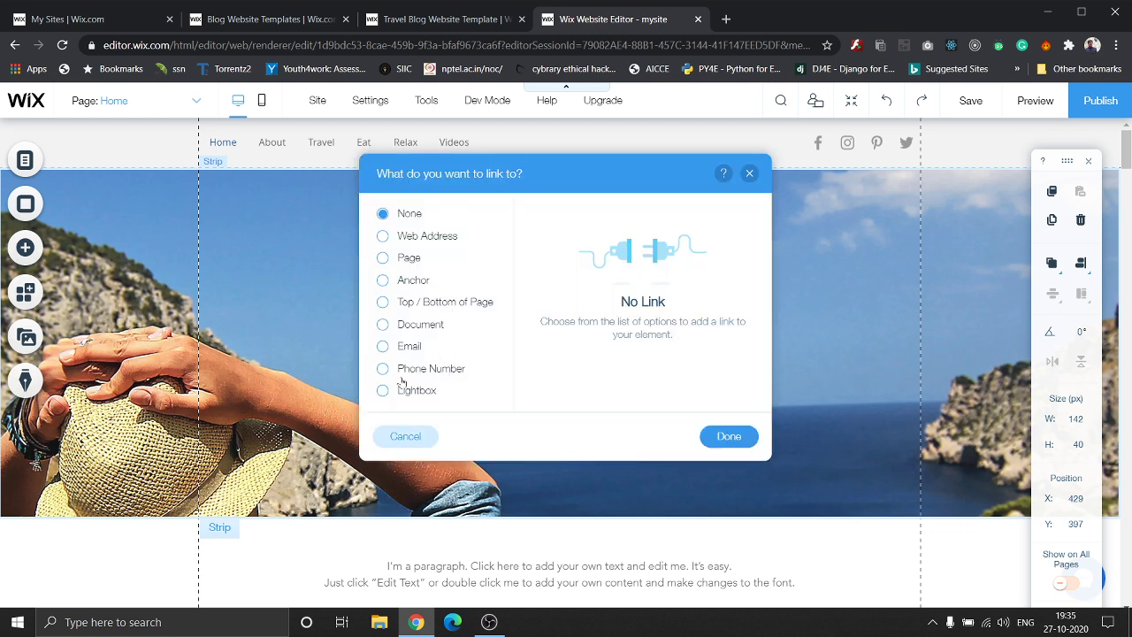
{"action": "left_click", "coordinate": [427, 236]}
{"action": "left_click", "coordinate": [410, 258]}
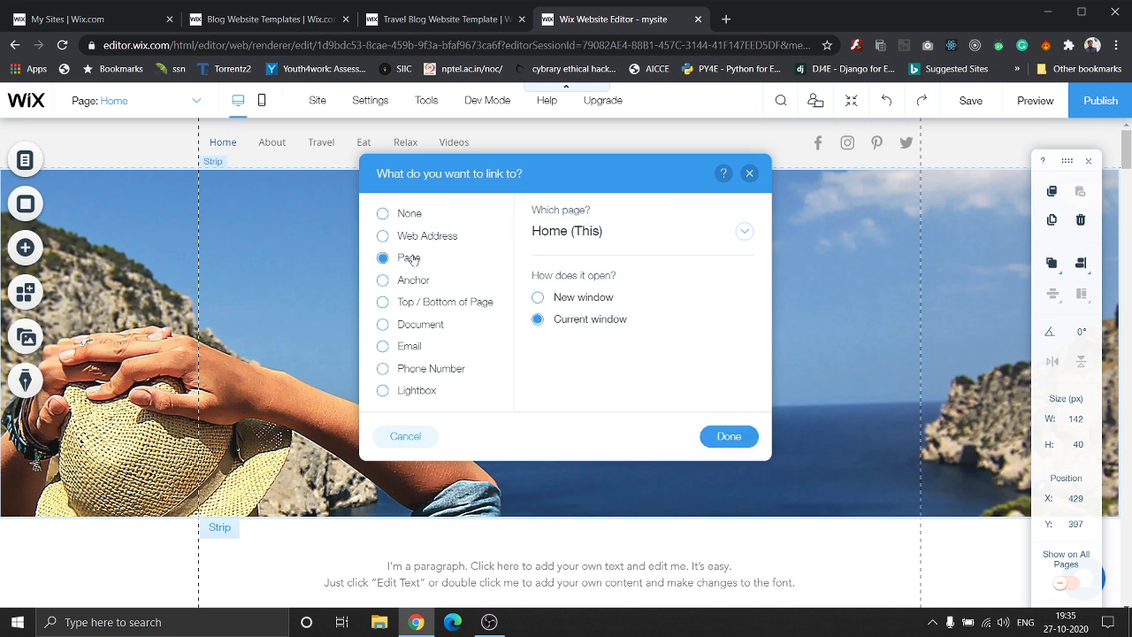
{"action": "left_click", "coordinate": [744, 230]}
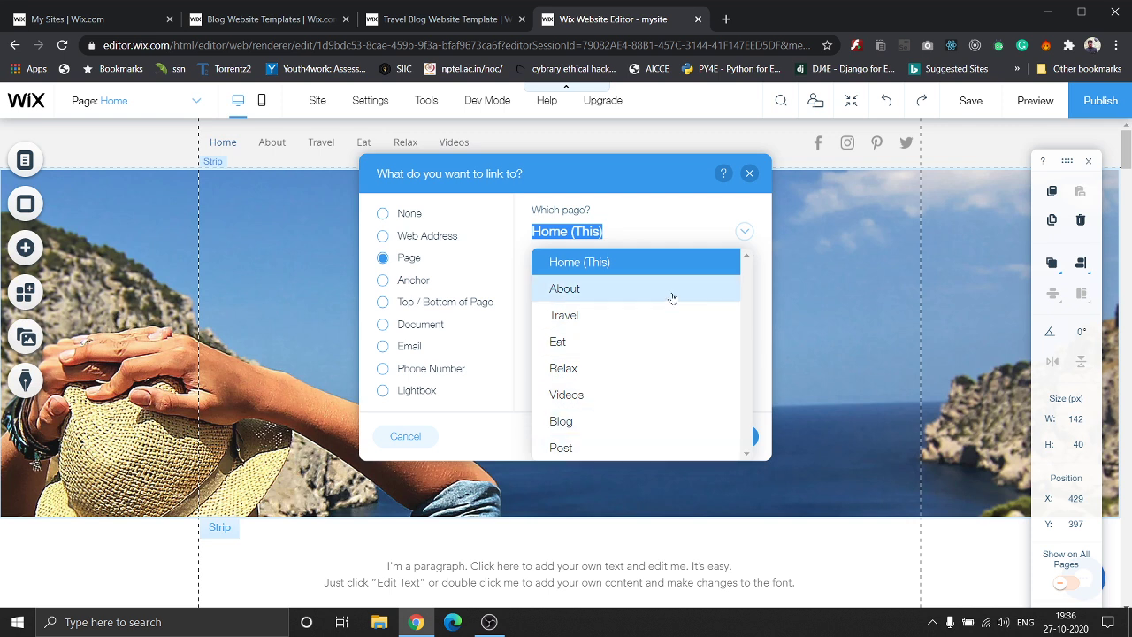
{"action": "left_click", "coordinate": [693, 289]}
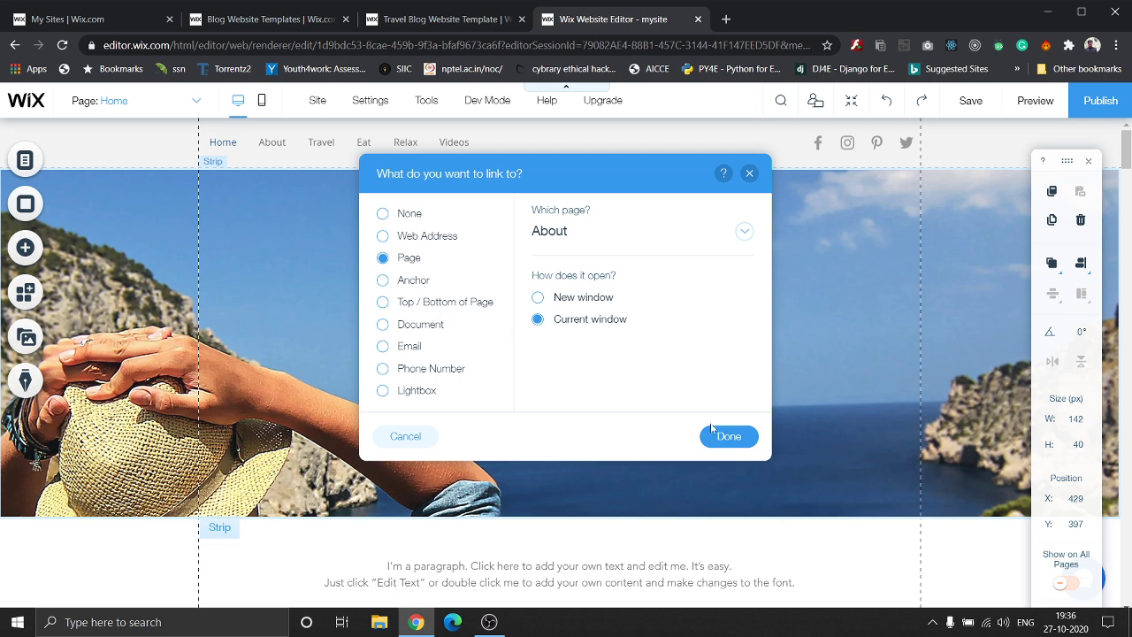
{"action": "left_click", "coordinate": [729, 436]}
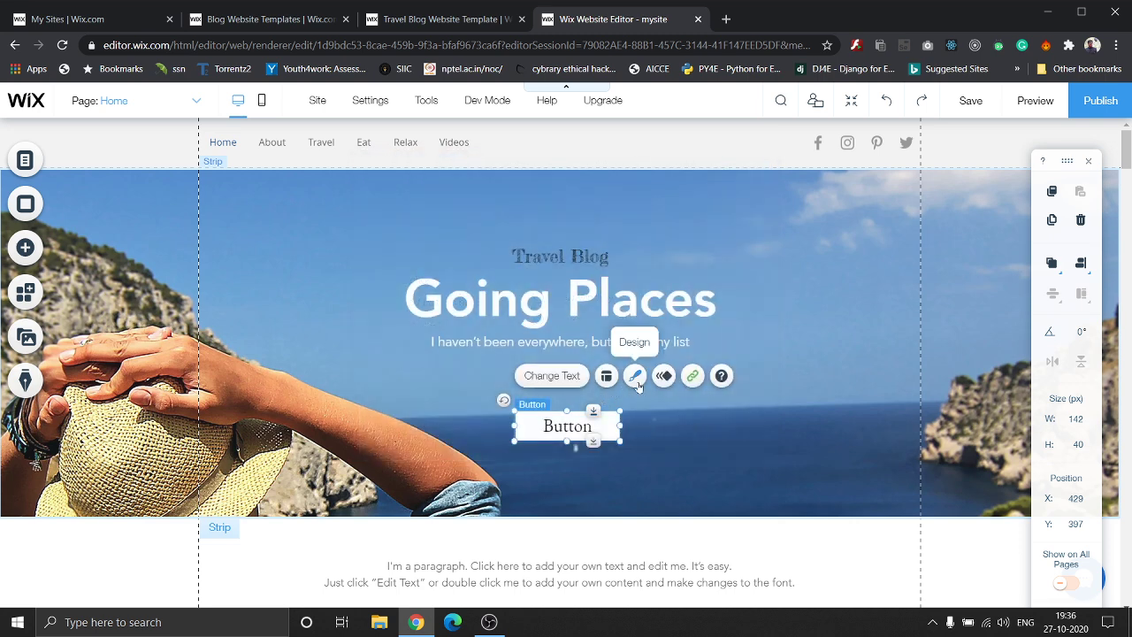
{"action": "left_click", "coordinate": [692, 376]}
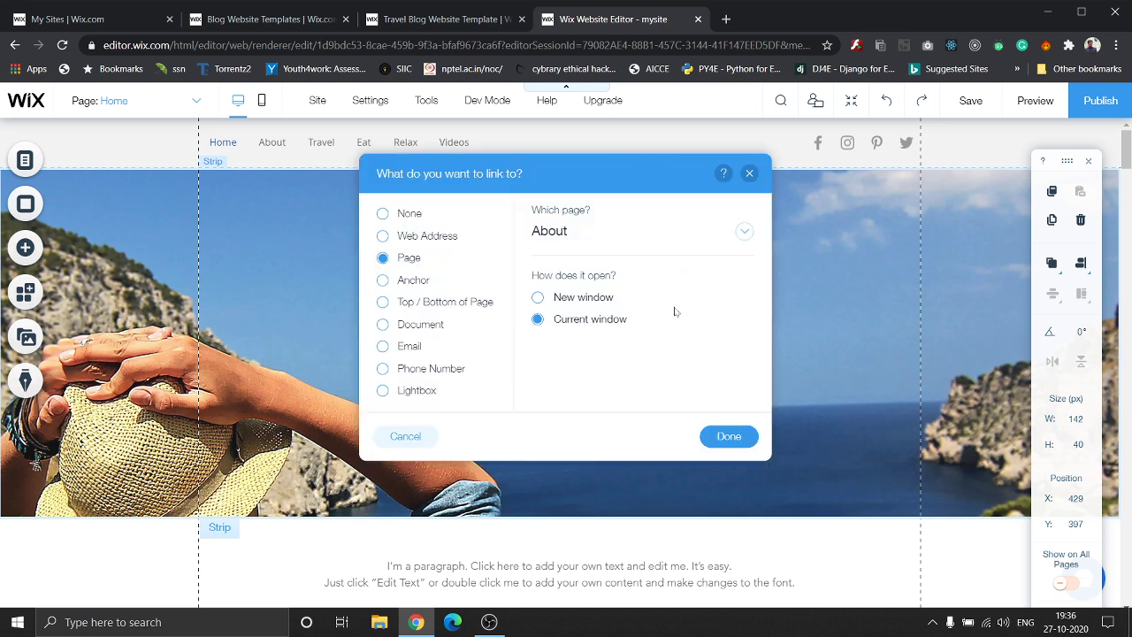
{"action": "left_click", "coordinate": [751, 175]}
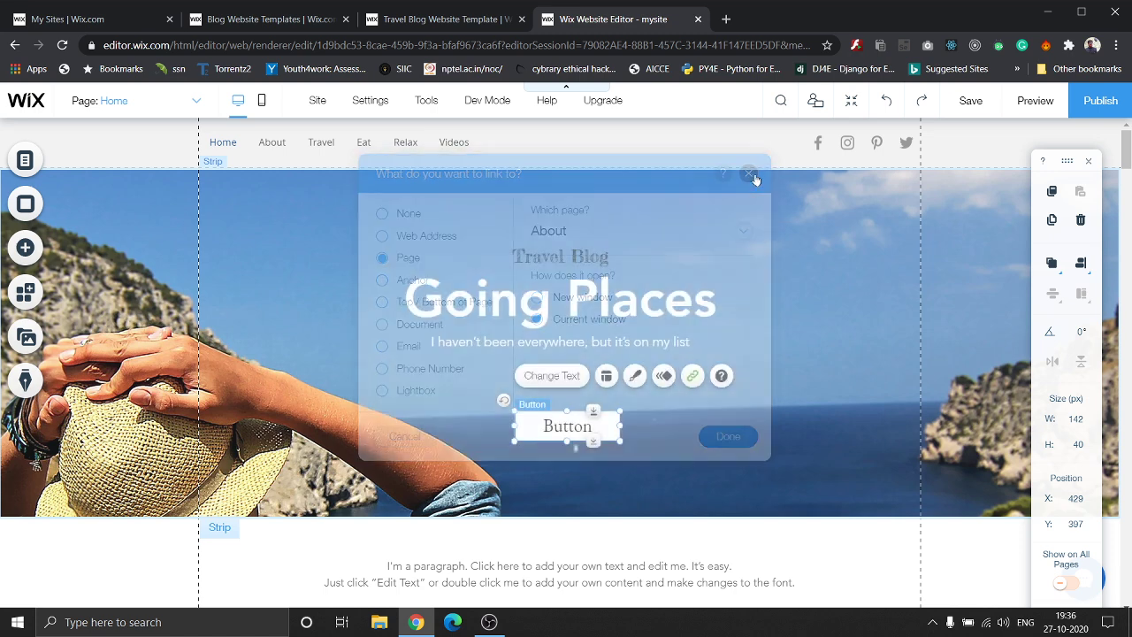
- Browse the button's Design styles, keeping the white style
{"action": "left_click", "coordinate": [638, 376]}
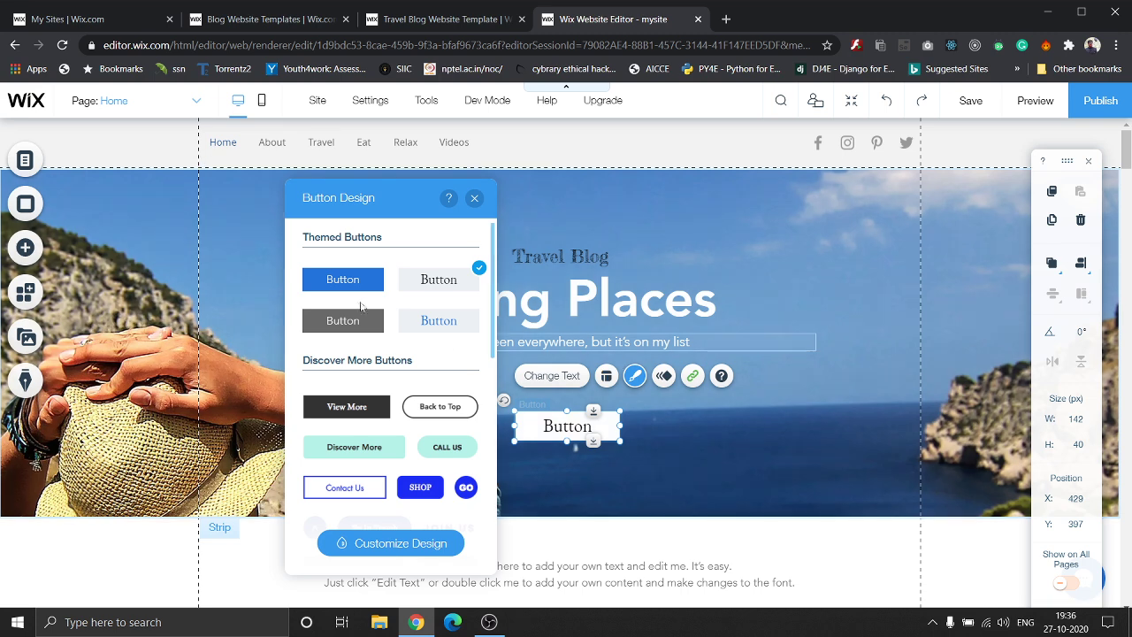
{"action": "scroll", "coordinate": [433, 353], "scroll_direction": "down", "scroll_amount": 5}
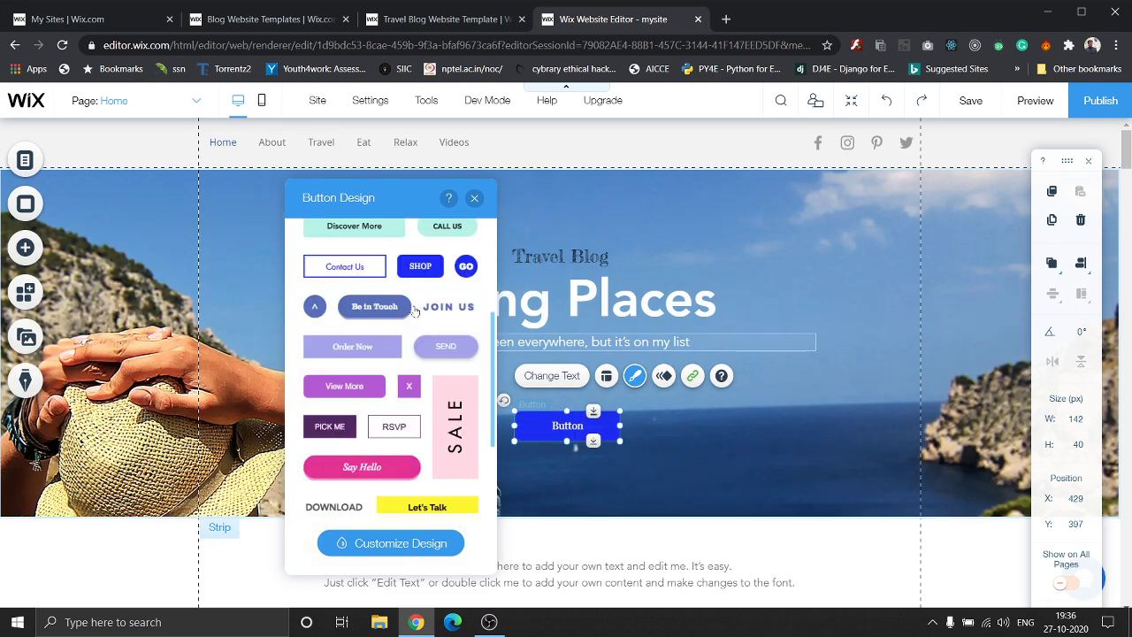
{"action": "scroll", "coordinate": [413, 309], "scroll_direction": "down", "scroll_amount": 5}
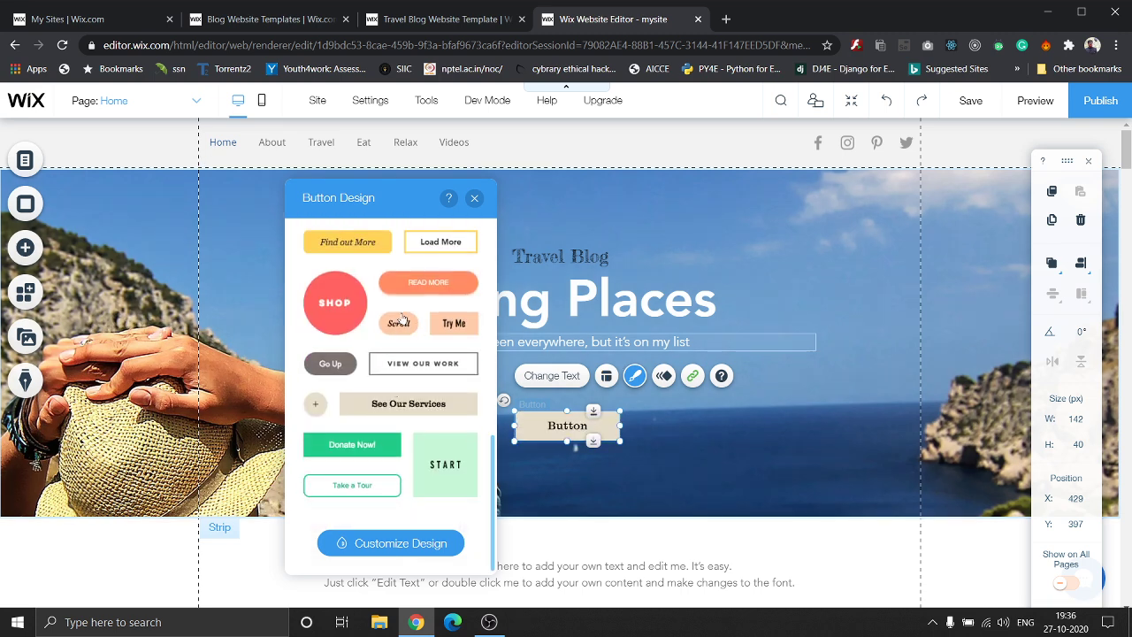
{"action": "scroll", "coordinate": [402, 318], "scroll_direction": "up", "scroll_amount": 3}
{"action": "scroll", "coordinate": [402, 318], "scroll_direction": "up", "scroll_amount": 5}
{"action": "left_click", "coordinate": [474, 198]}
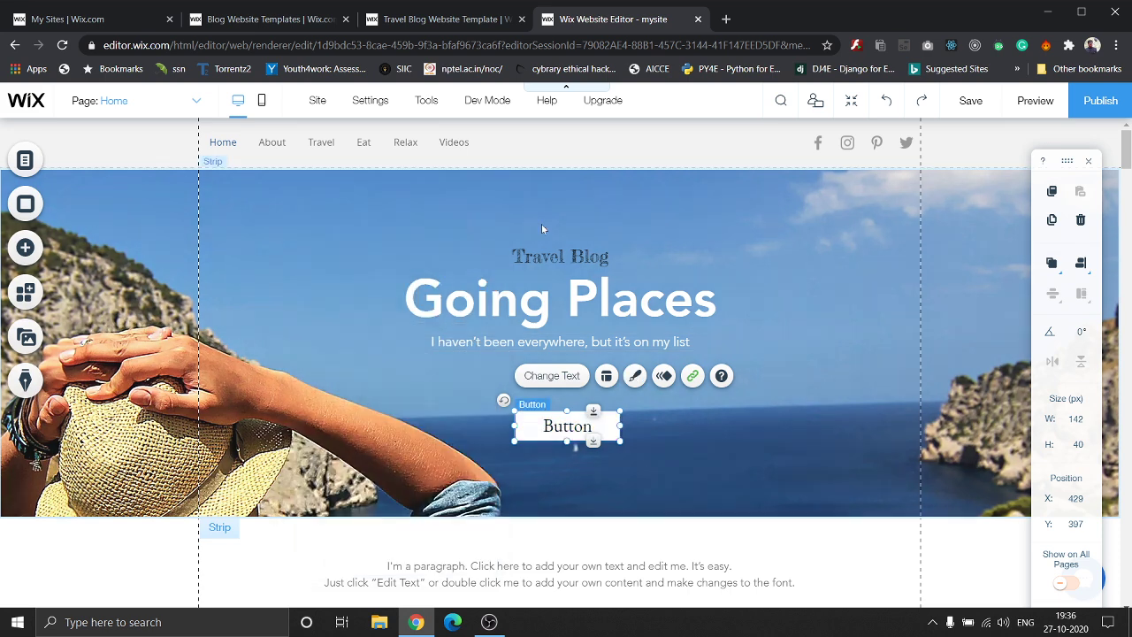
- Replace the button label with 'ABOUT' and close Button Settings
{"action": "left_click", "coordinate": [551, 376]}
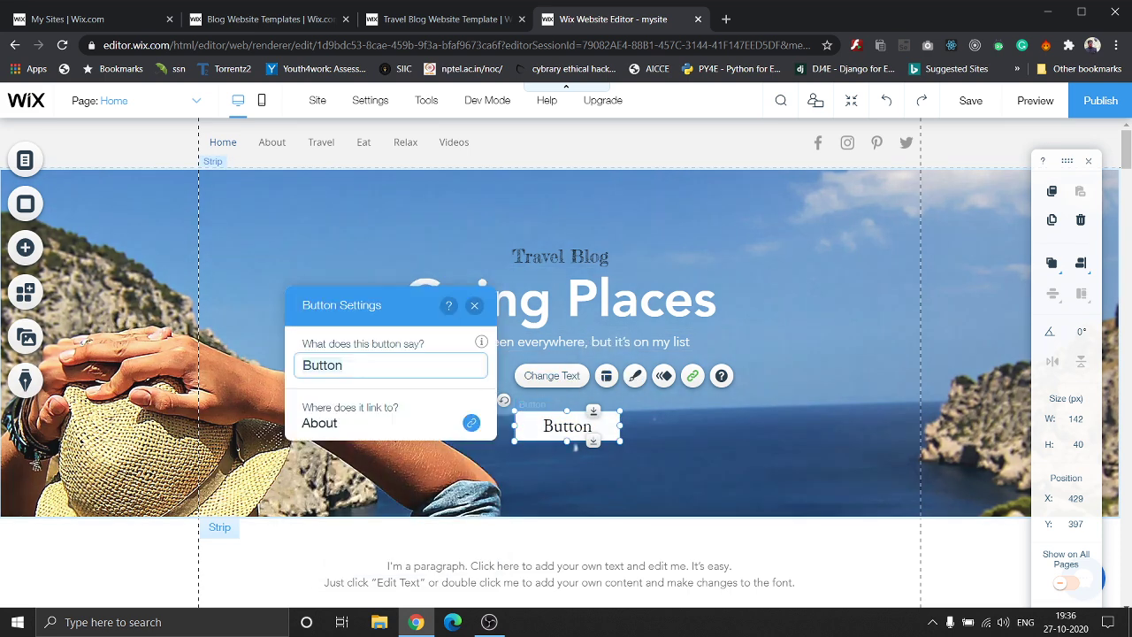
{"action": "type", "text": "A"}
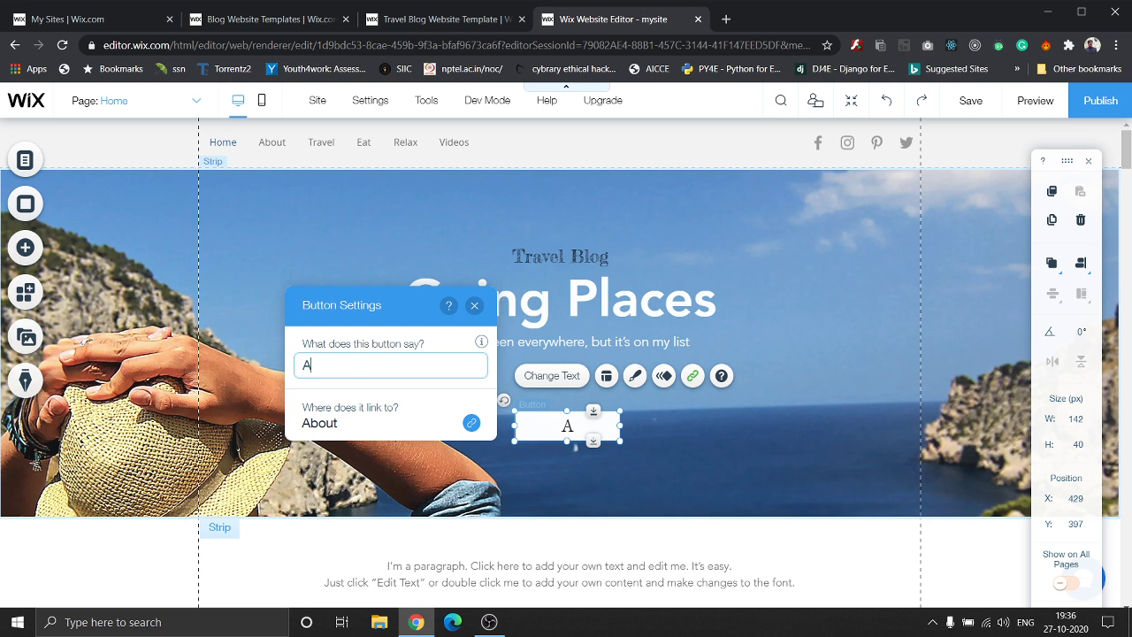
{"action": "type", "text": "bout"}
{"action": "key", "text": "BackSpace"}
{"action": "key", "text": "BackSpace"}
{"action": "key", "text": "BackSpace"}
{"action": "key", "text": "BackSpace"}
{"action": "key", "text": "BackSpace"}
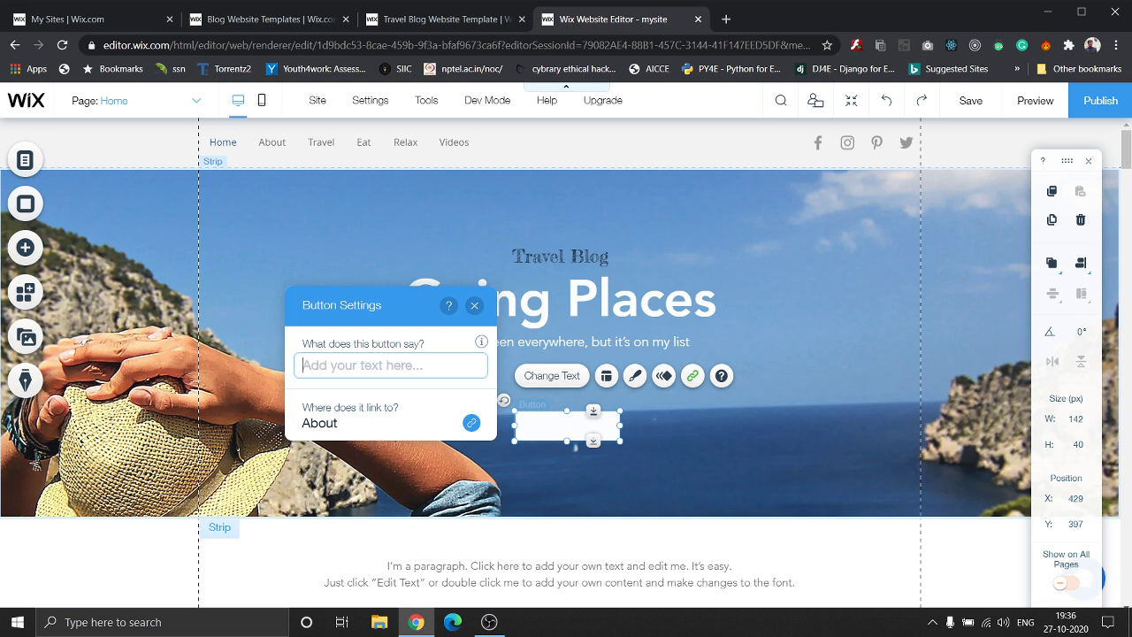
{"action": "type", "text": "ABOUT"}
{"action": "key", "text": "Return"}
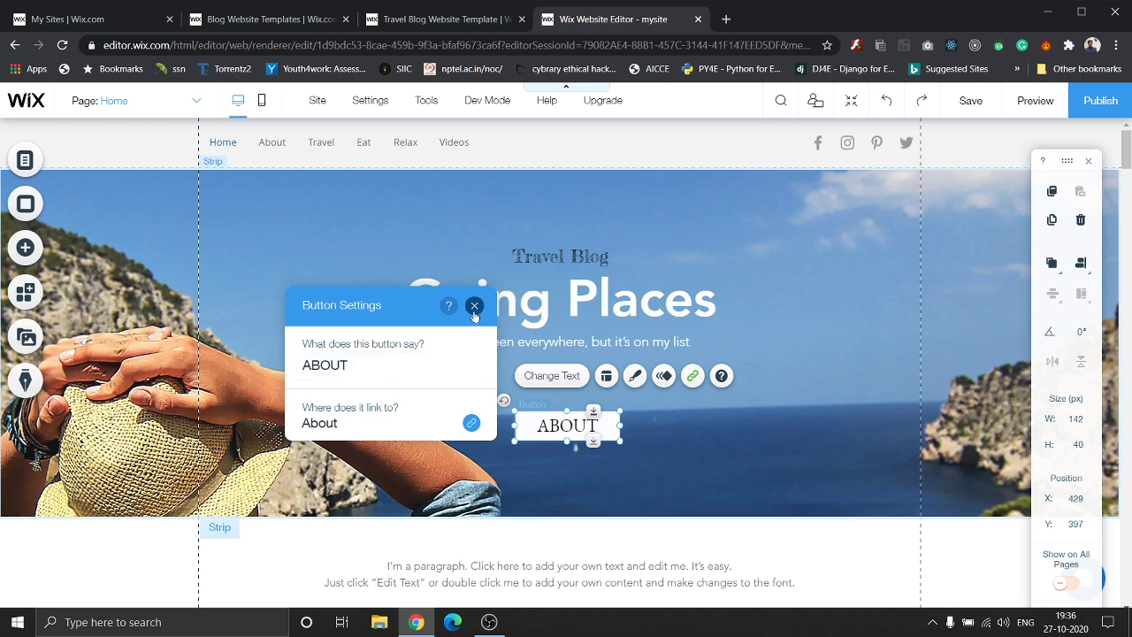
{"action": "left_click", "coordinate": [474, 306]}
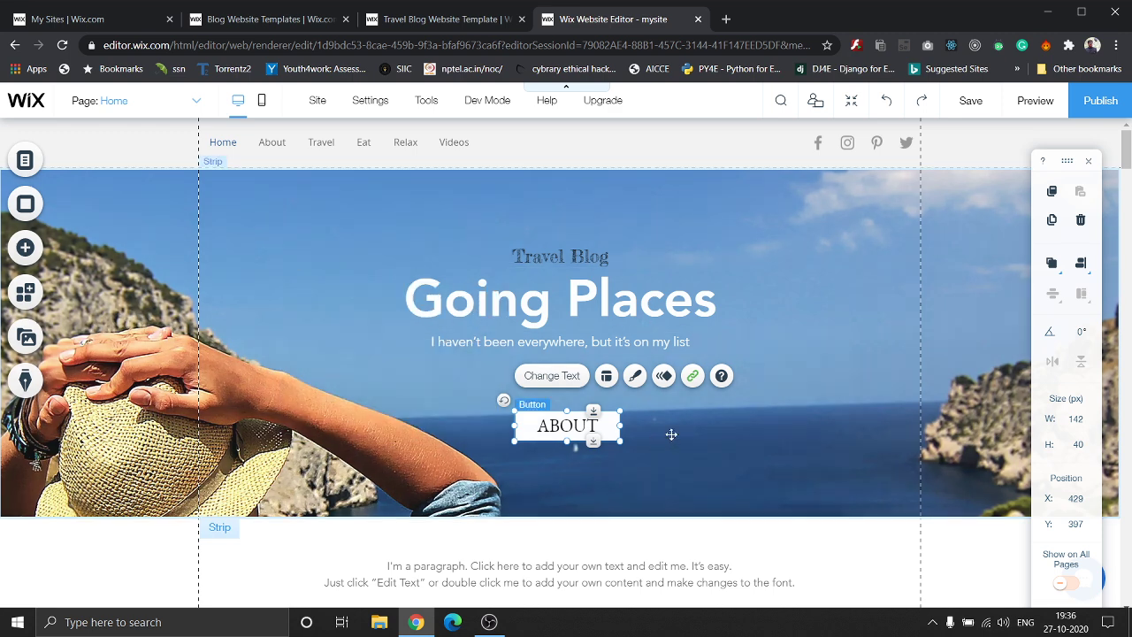
{"action": "left_click", "coordinate": [679, 442]}
{"action": "left_click", "coordinate": [615, 427]}
{"action": "left_click", "coordinate": [610, 379]}
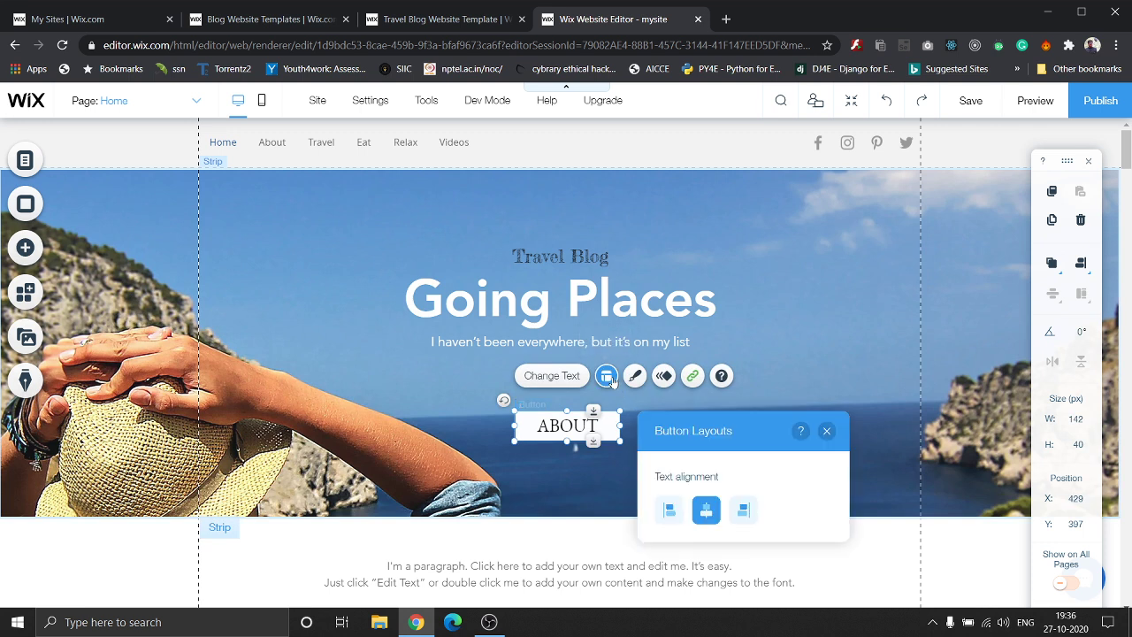
{"action": "left_click", "coordinate": [743, 511]}
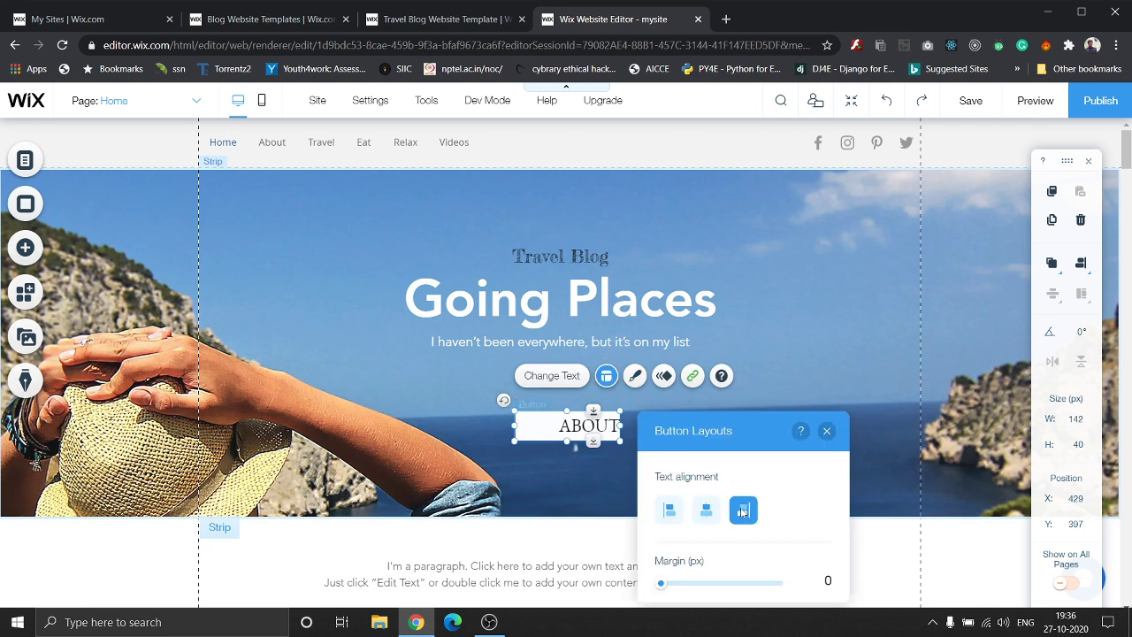
{"action": "left_click", "coordinate": [669, 510]}
{"action": "left_click", "coordinate": [706, 512]}
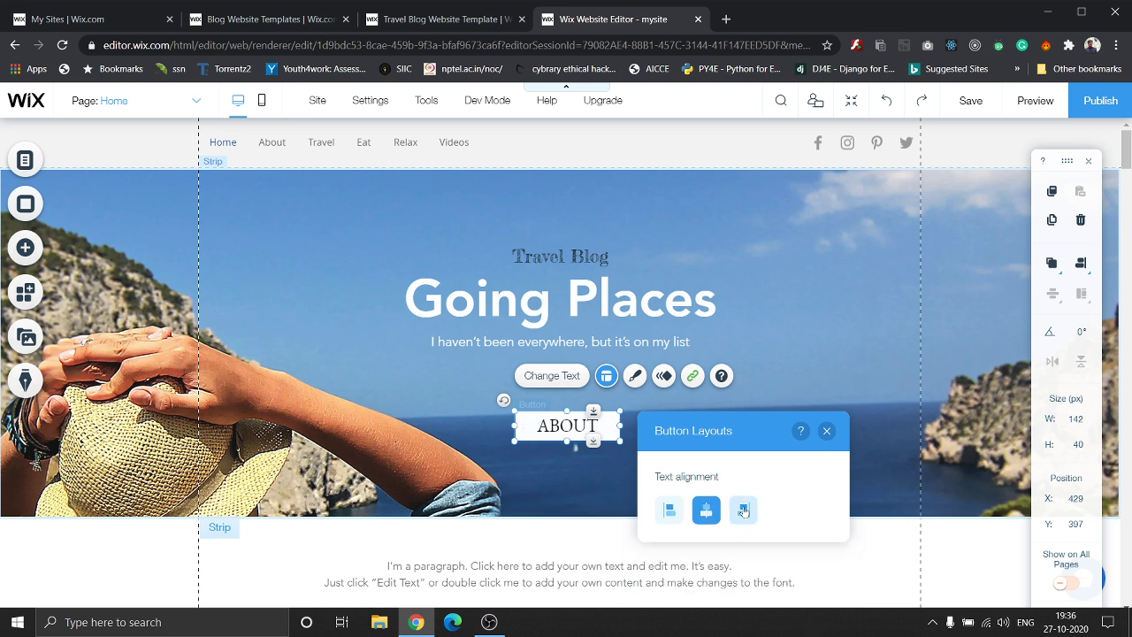
{"action": "left_click", "coordinate": [824, 431]}
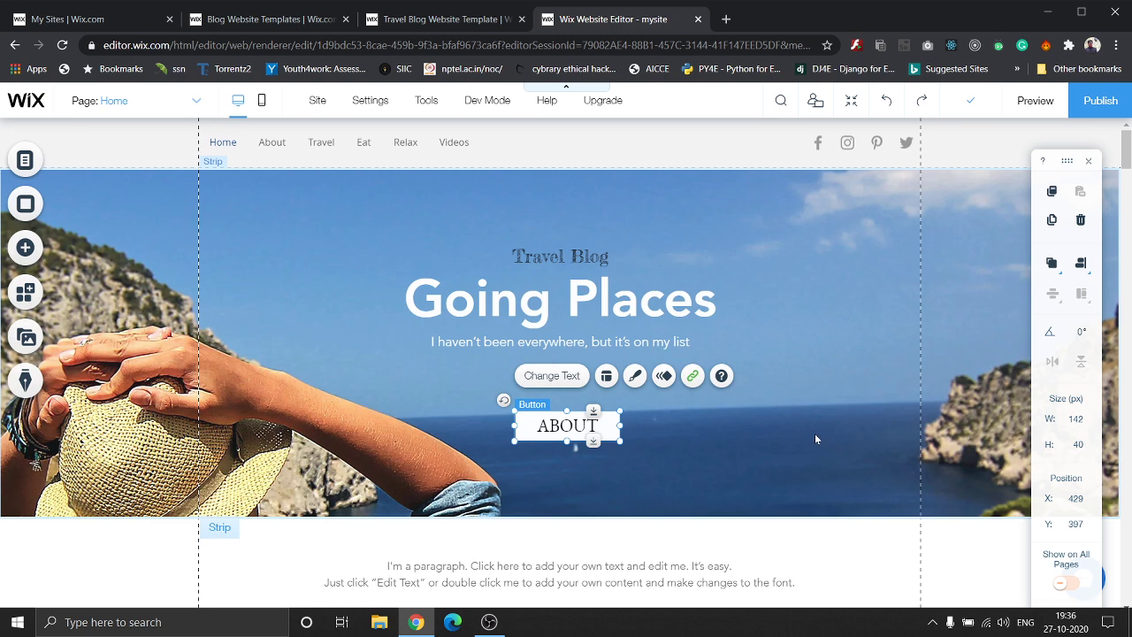
- Deselect the ABOUT button and select the Going Places header strip
{"action": "left_click", "coordinate": [305, 552]}
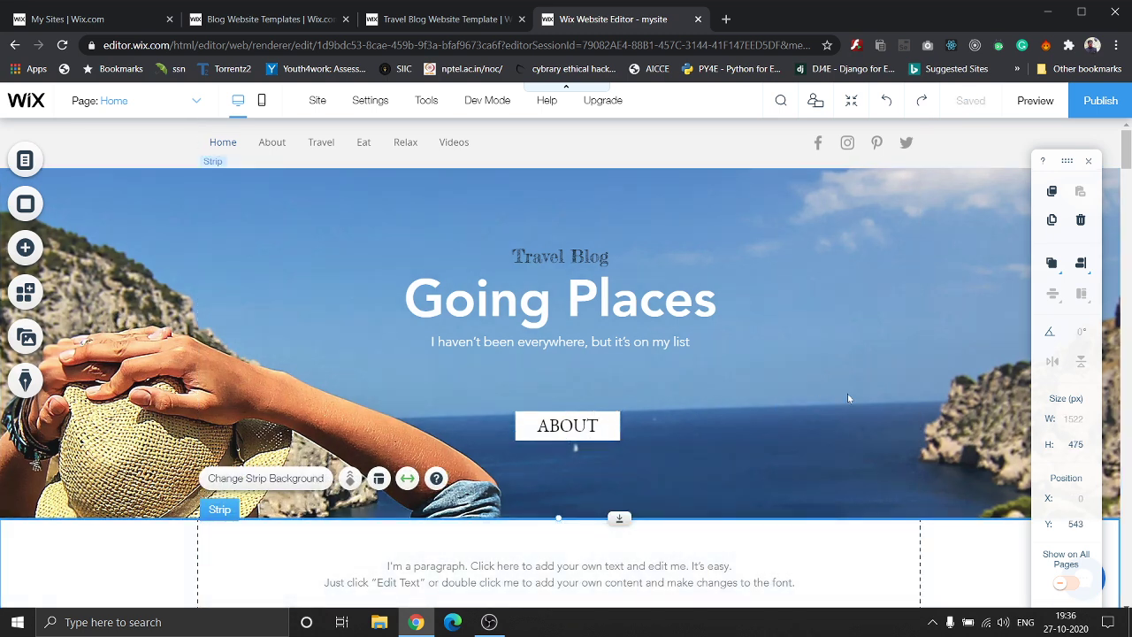
{"action": "scroll", "coordinate": [847, 393], "scroll_direction": "down", "scroll_amount": 1}
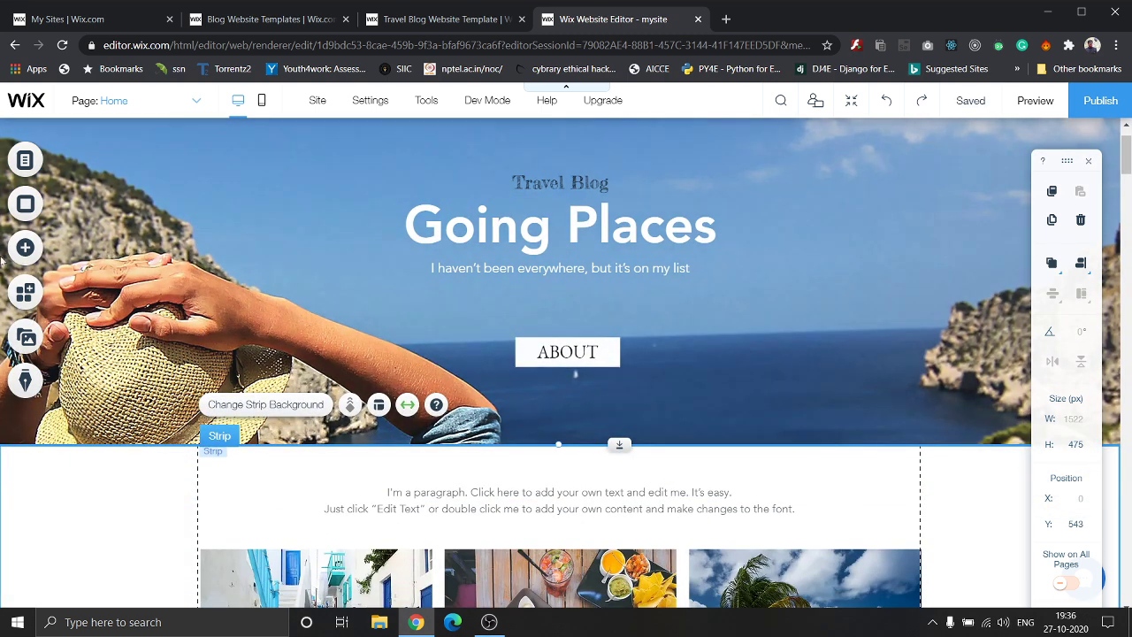
{"action": "scroll", "coordinate": [831, 425], "scroll_direction": "down", "scroll_amount": 3}
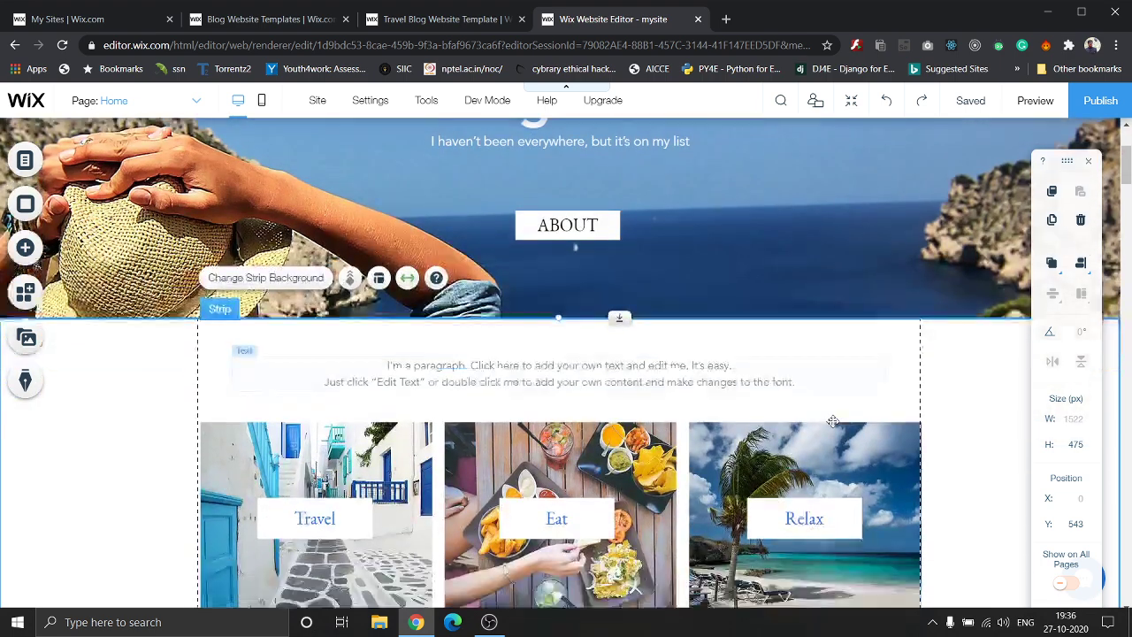
{"action": "scroll", "coordinate": [221, 371], "scroll_direction": "up", "scroll_amount": 3}
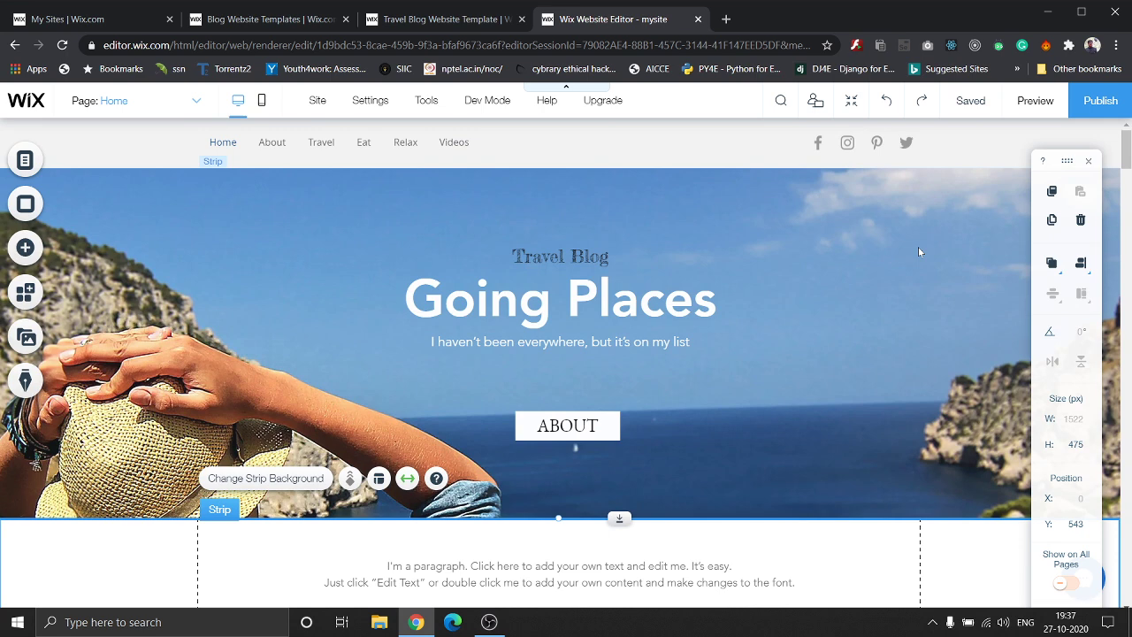
{"action": "left_click", "coordinate": [885, 220]}
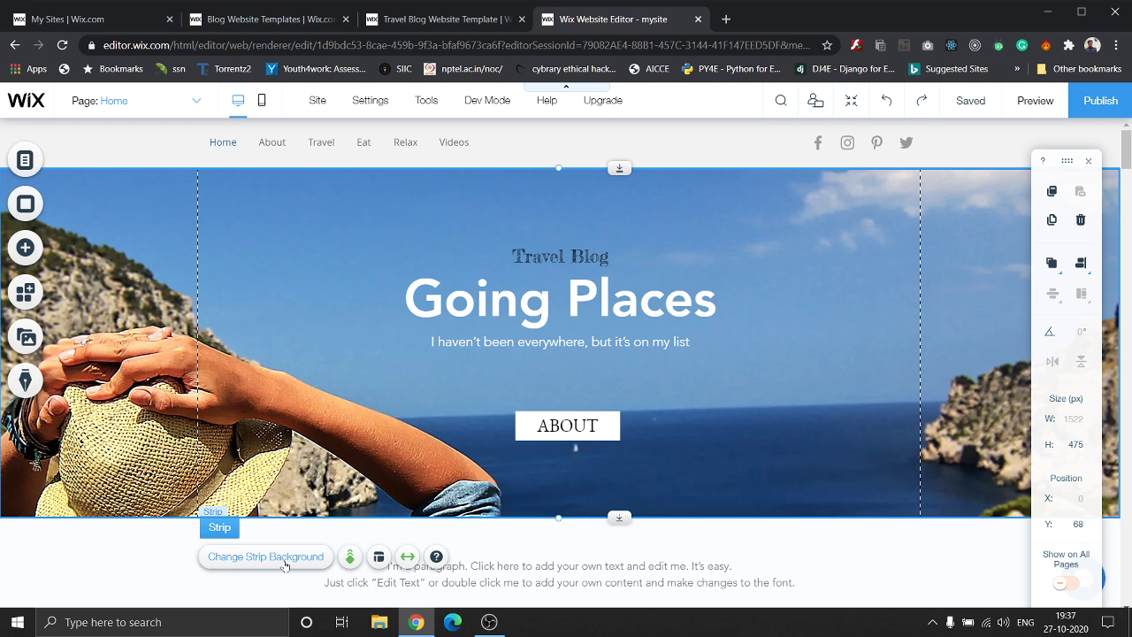
- Apply a Parallax scroll effect to the strip and bring up its background options
{"action": "left_click", "coordinate": [350, 557]}
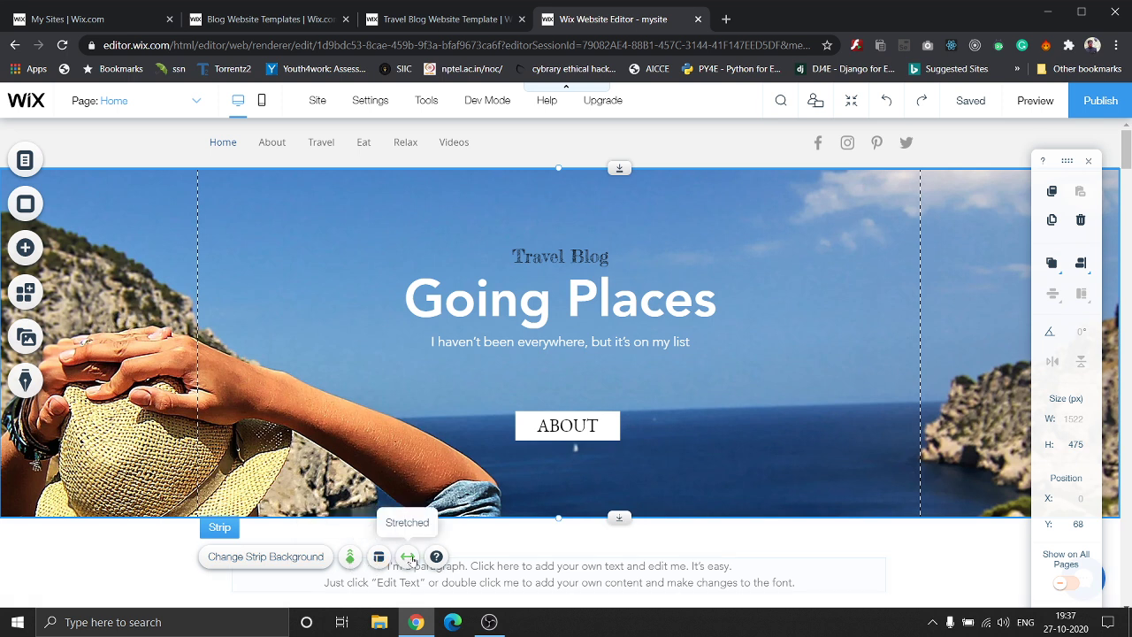
{"action": "left_click", "coordinate": [351, 559]}
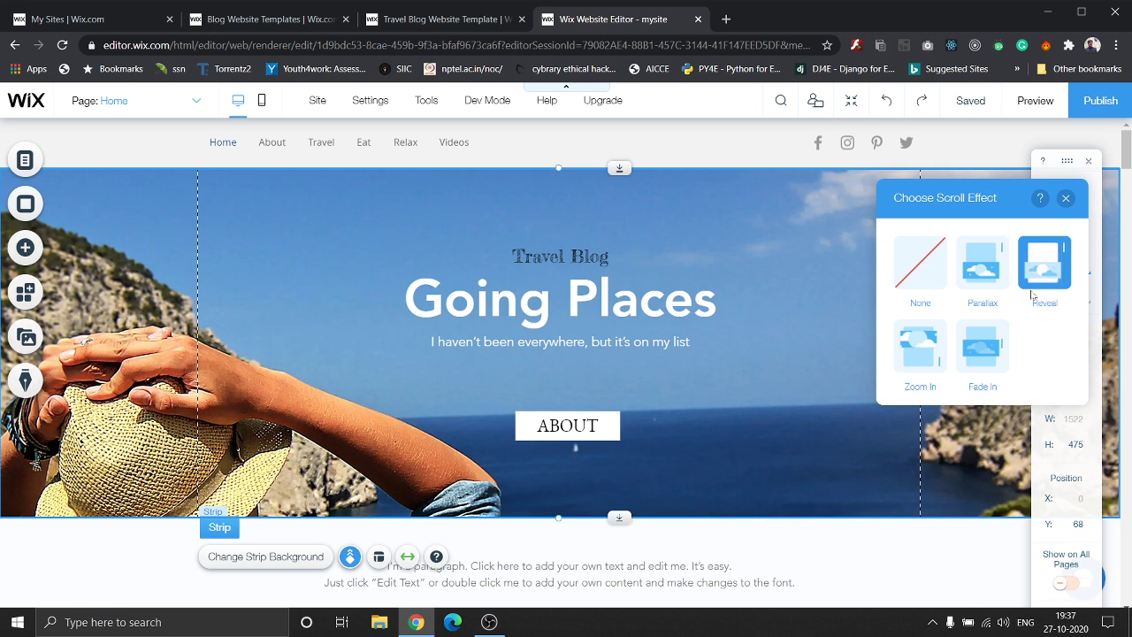
{"action": "mouse_move", "coordinate": [981, 347]}
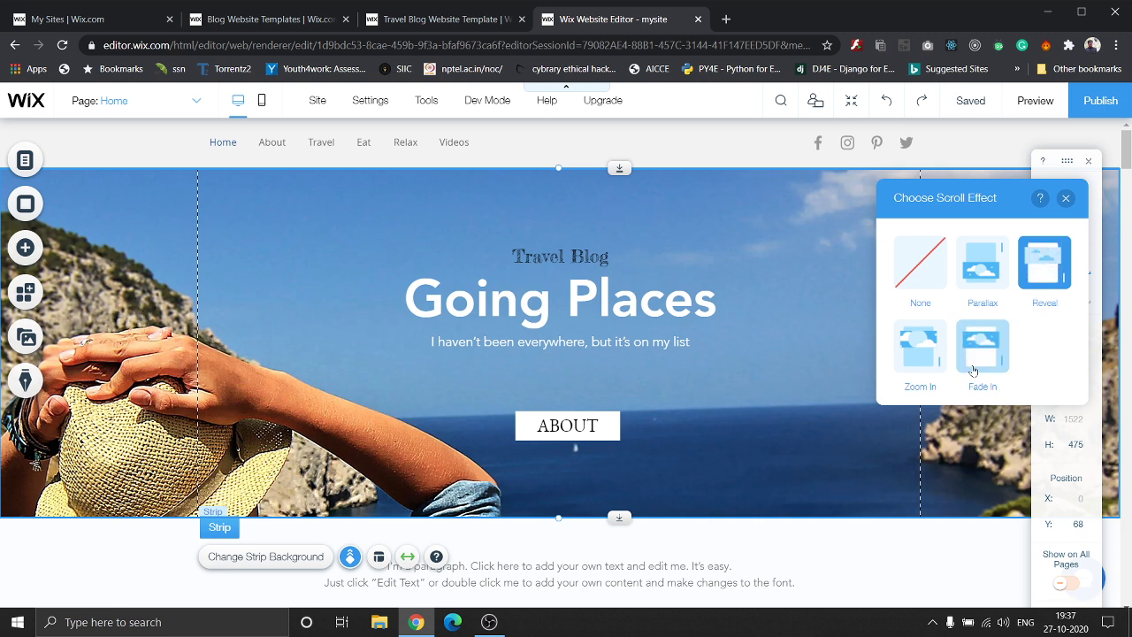
{"action": "left_click", "coordinate": [982, 264]}
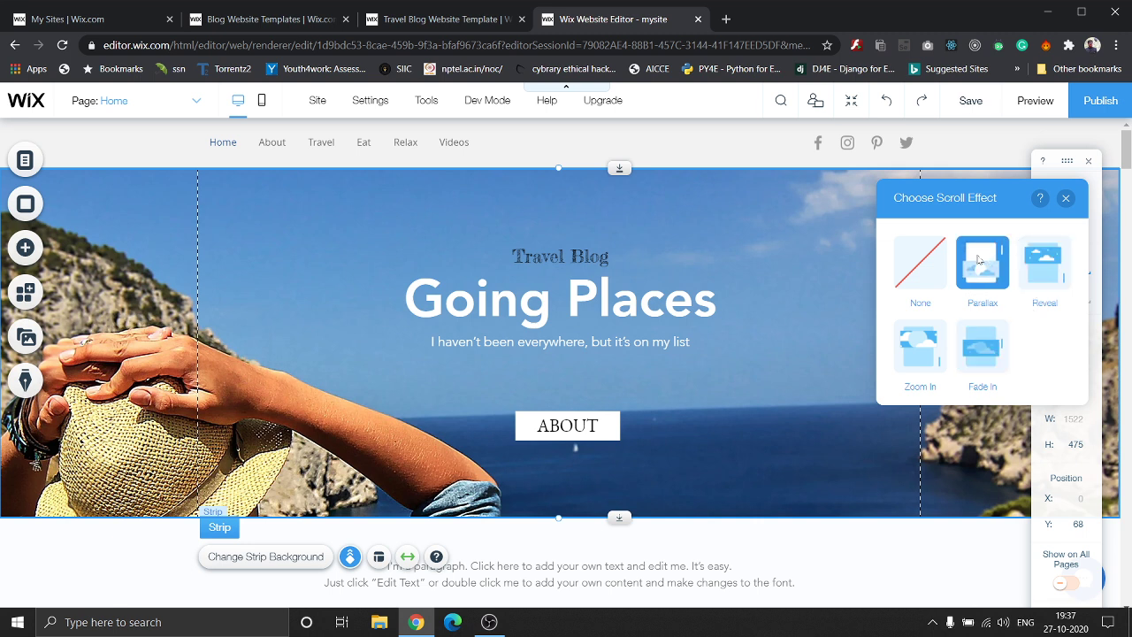
{"action": "left_click", "coordinate": [1066, 198]}
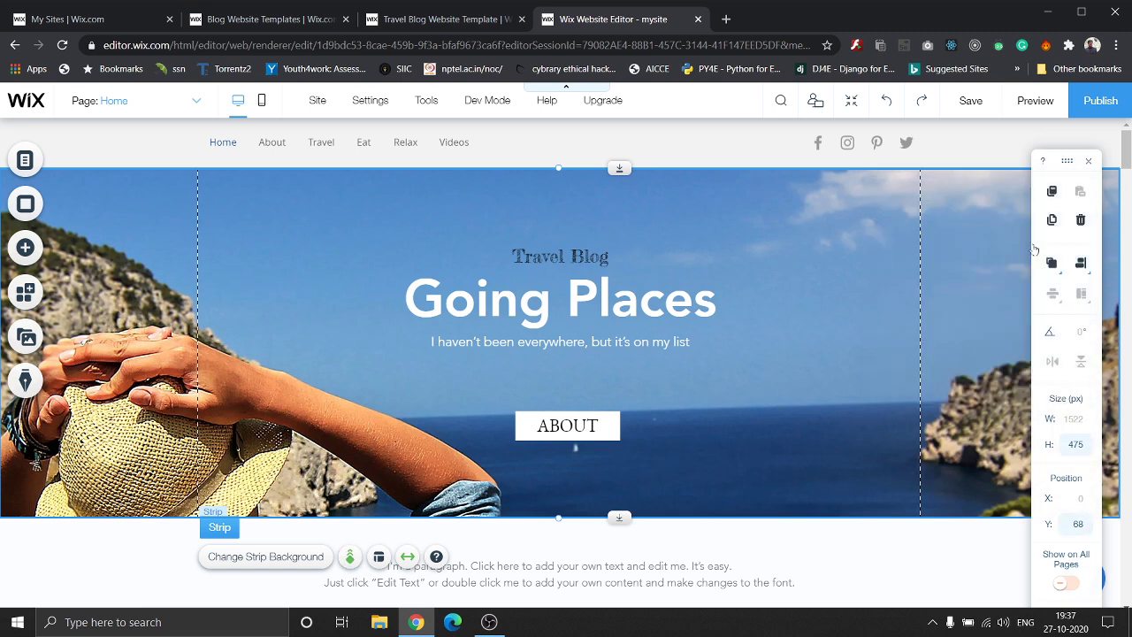
{"action": "left_click", "coordinate": [303, 564]}
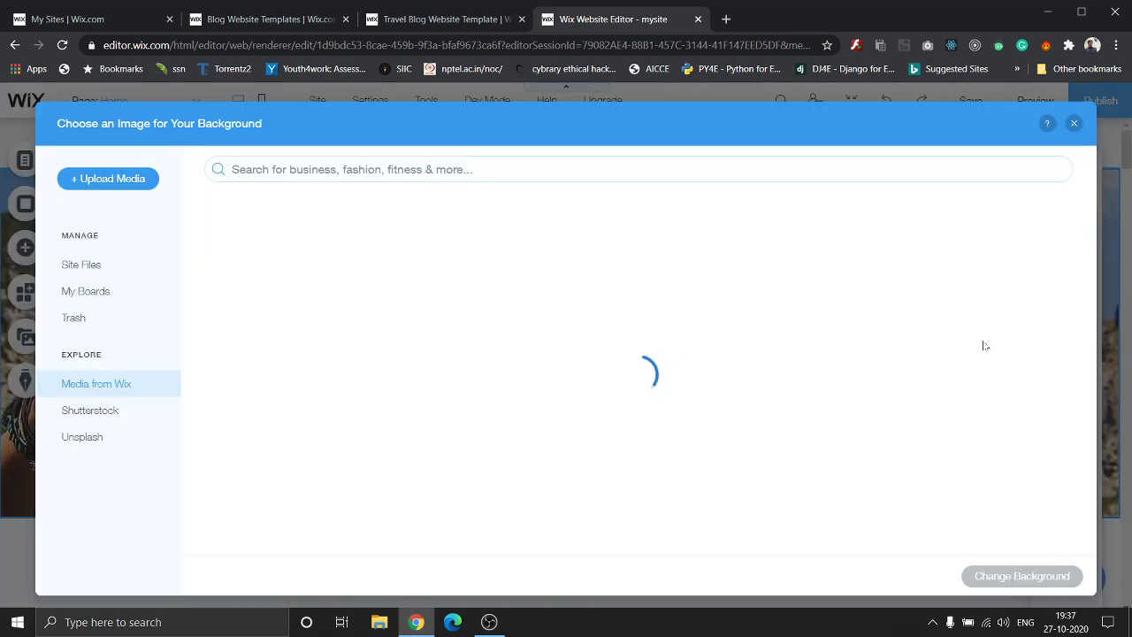
- Browse Media from Wix images for the strip, then view the empty Site Files section
{"action": "left_click", "coordinate": [981, 328]}
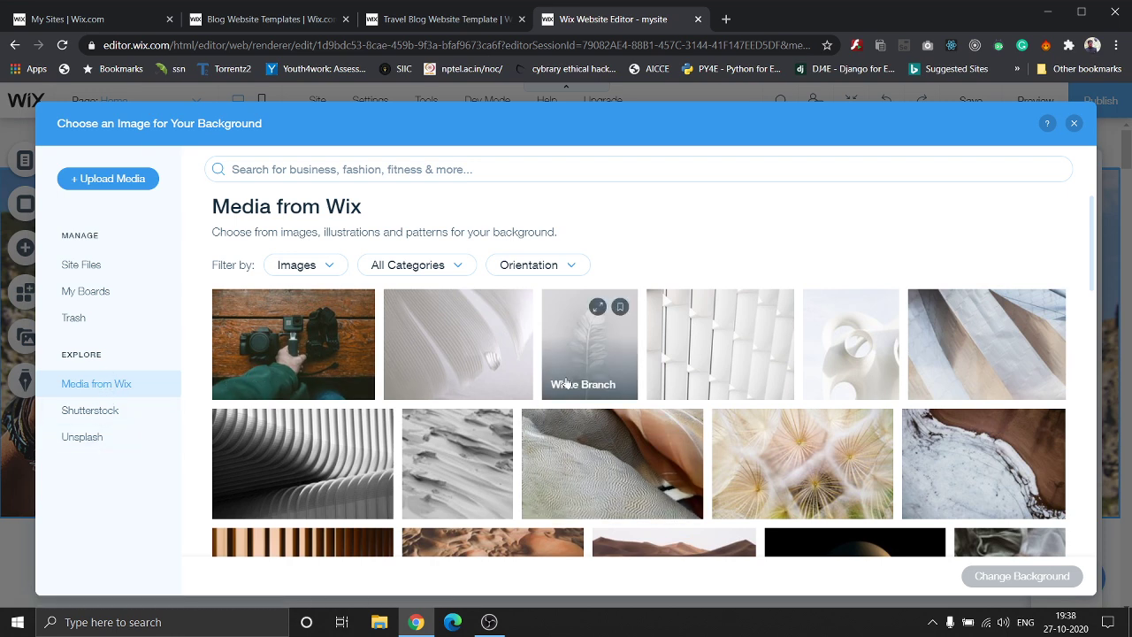
{"action": "scroll", "coordinate": [567, 381], "scroll_direction": "down", "scroll_amount": 2}
{"action": "scroll", "coordinate": [566, 382], "scroll_direction": "up", "scroll_amount": 1}
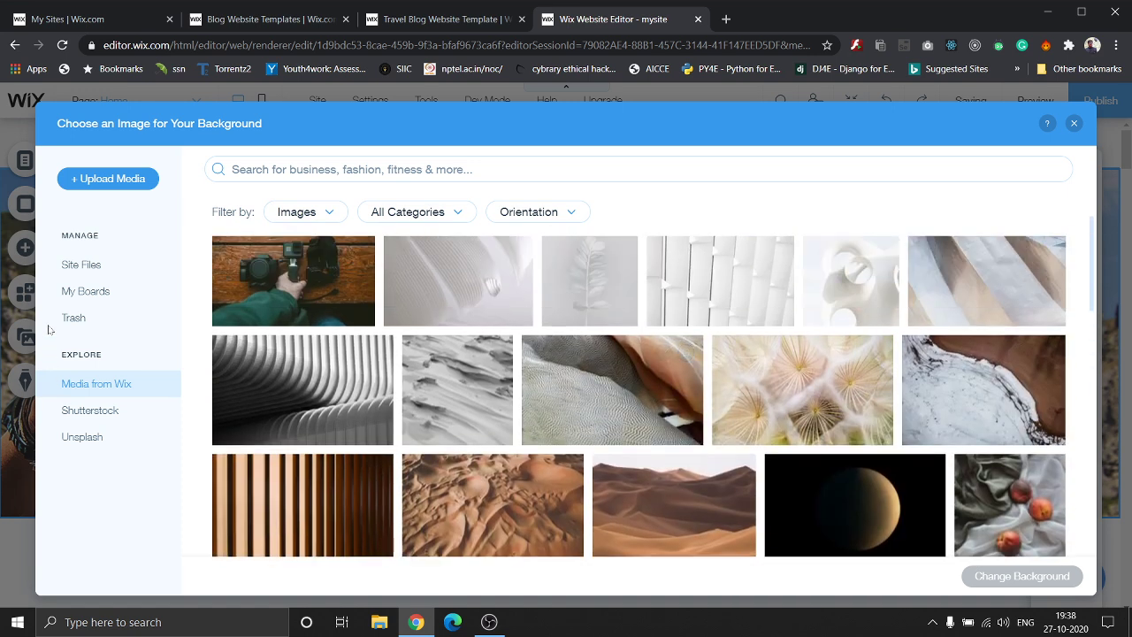
{"action": "left_click", "coordinate": [98, 274]}
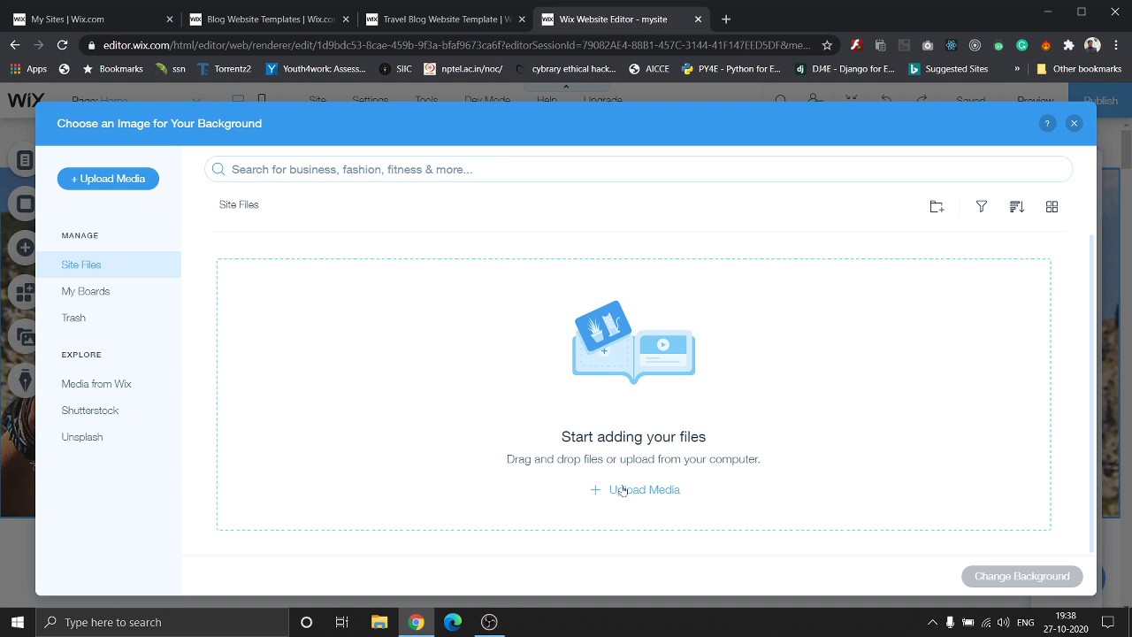
- Cancel the upload and apply Wix's Video Set Up camera image as the strip background
{"action": "left_click", "coordinate": [622, 491]}
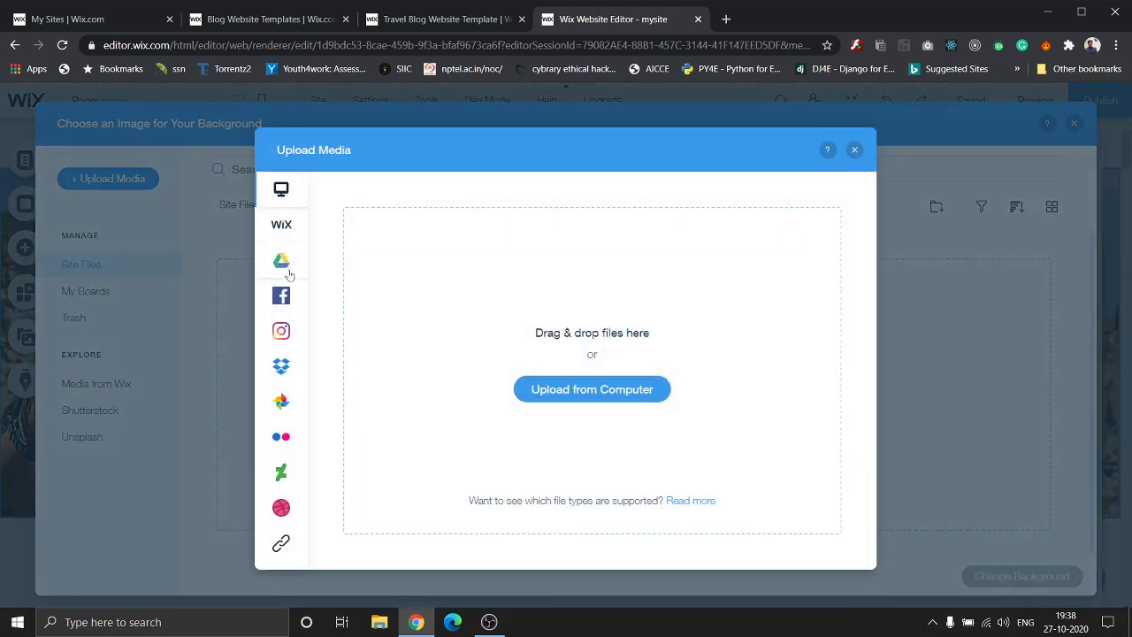
{"action": "mouse_move", "coordinate": [336, 260]}
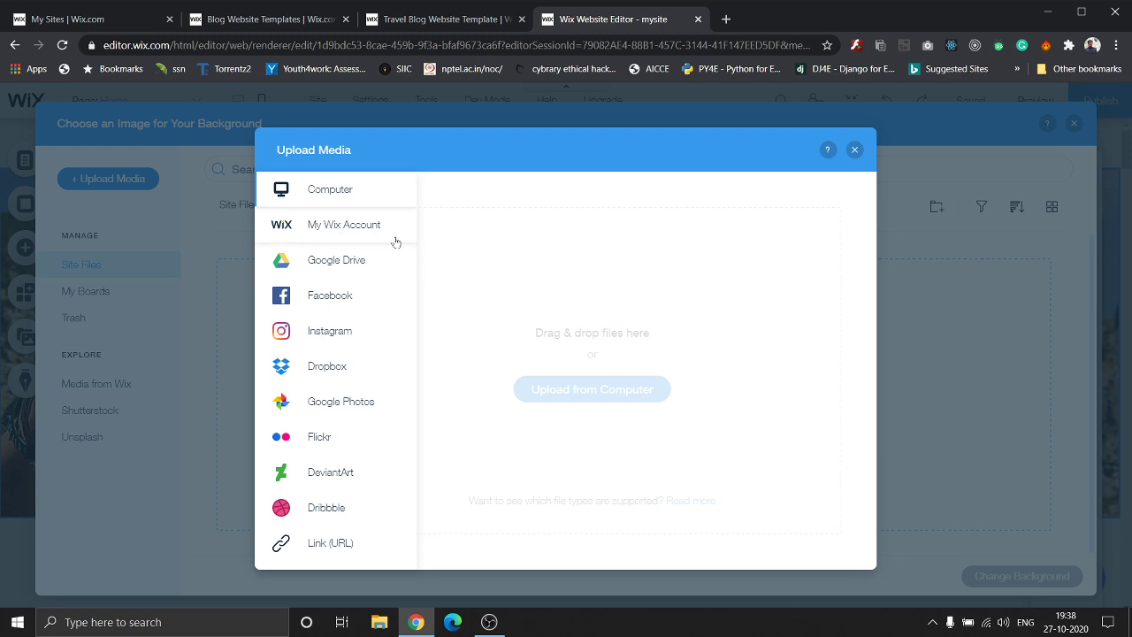
{"action": "left_click", "coordinate": [313, 201]}
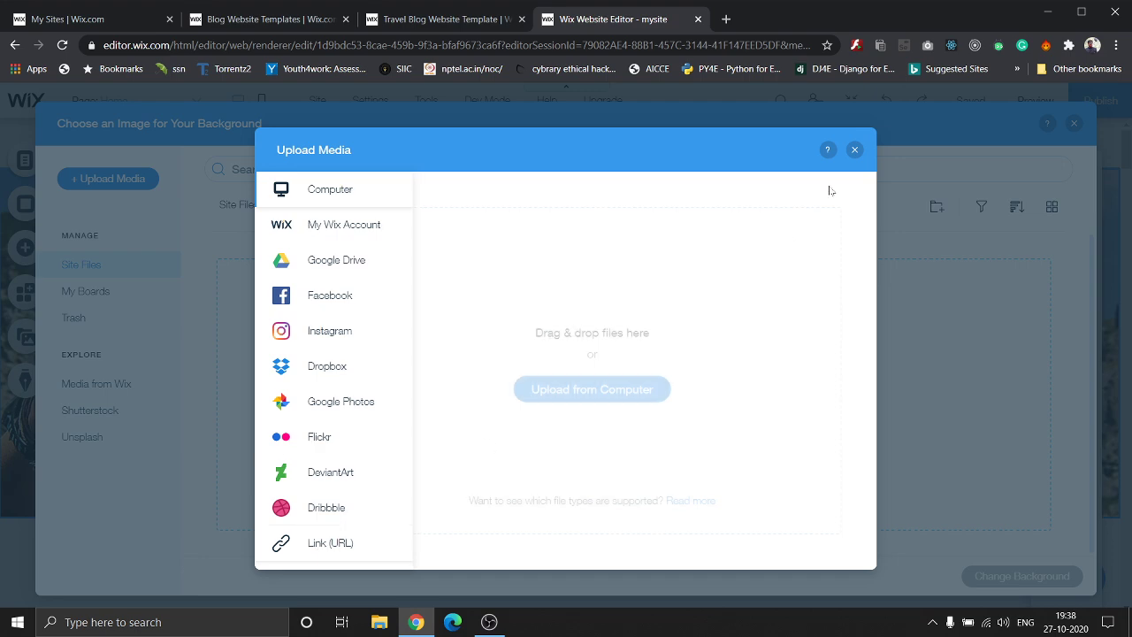
{"action": "left_click", "coordinate": [854, 149]}
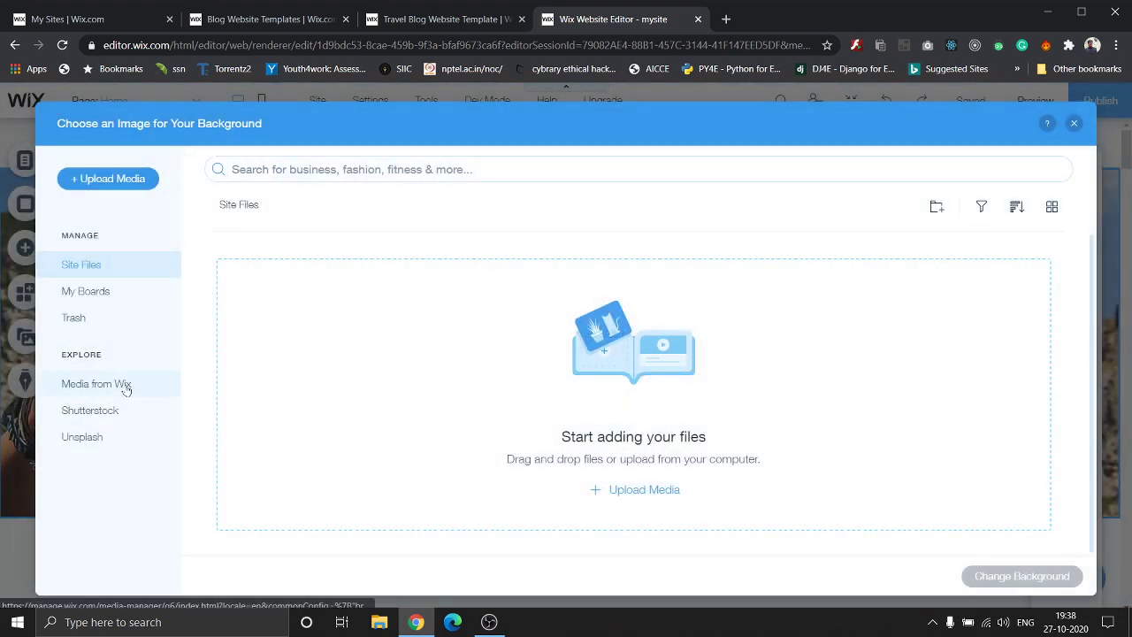
{"action": "left_click", "coordinate": [126, 386]}
{"action": "left_click", "coordinate": [292, 341]}
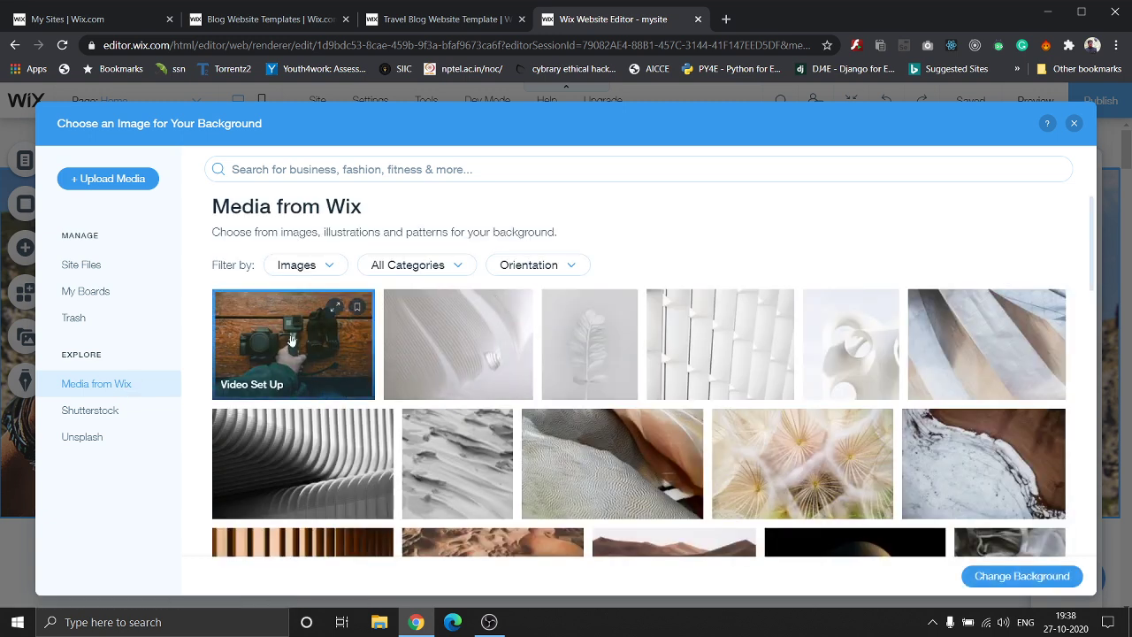
{"action": "left_click", "coordinate": [993, 578]}
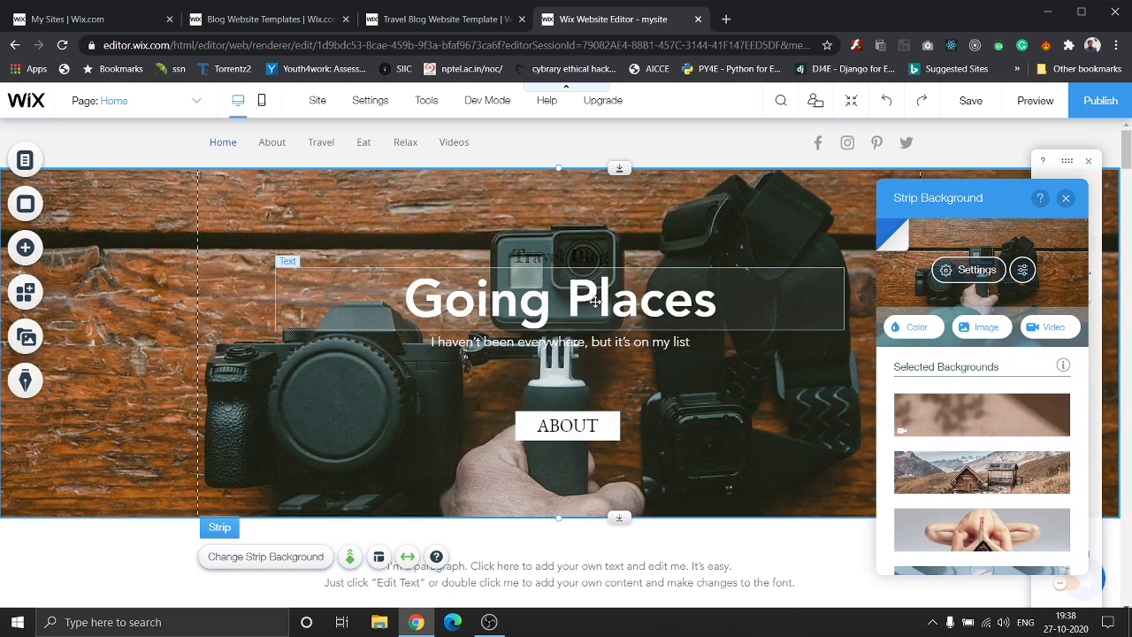
- Raise the Travel Blog heading higher above Going Places and color its text white
{"action": "left_click", "coordinate": [590, 253]}
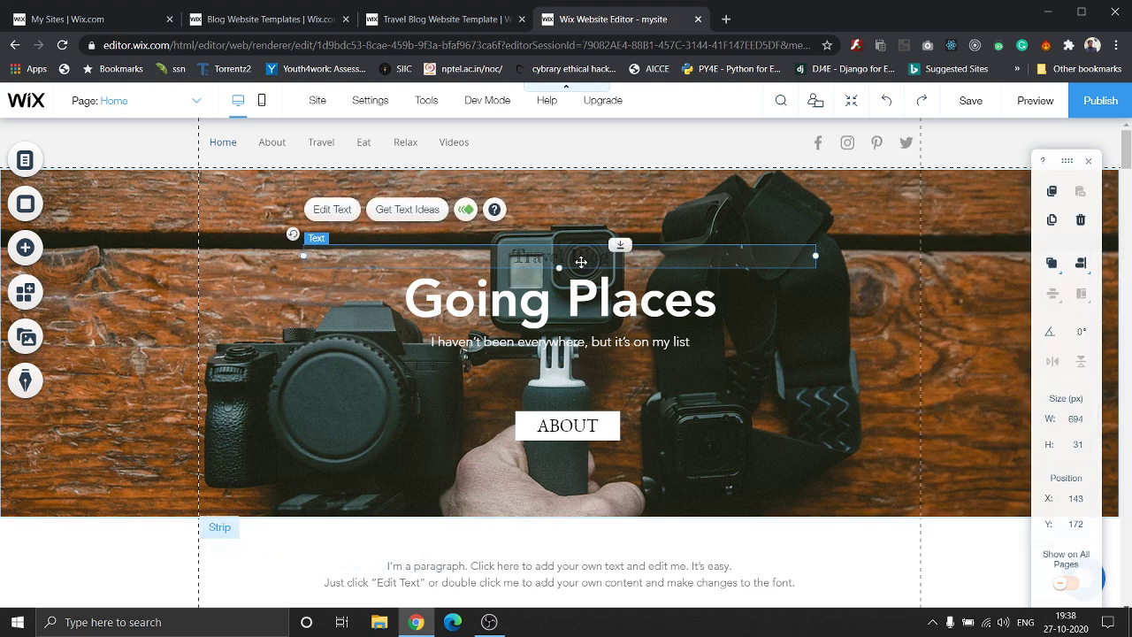
{"action": "left_click_drag", "start_coordinate": [581, 261], "coordinate": [580, 208]}
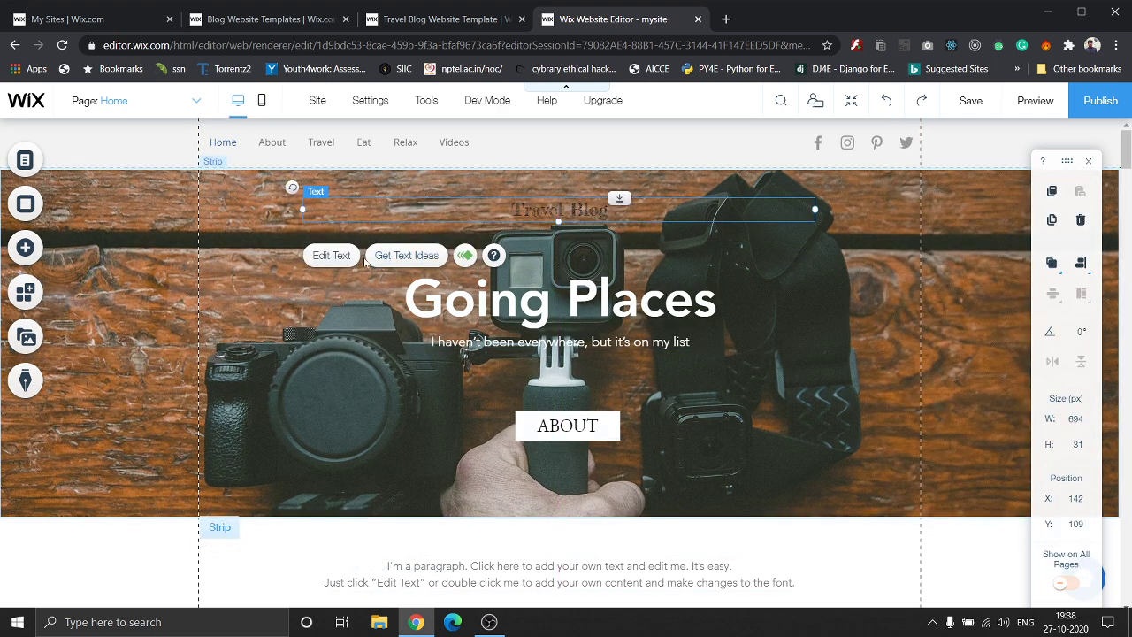
{"action": "left_click", "coordinate": [337, 265]}
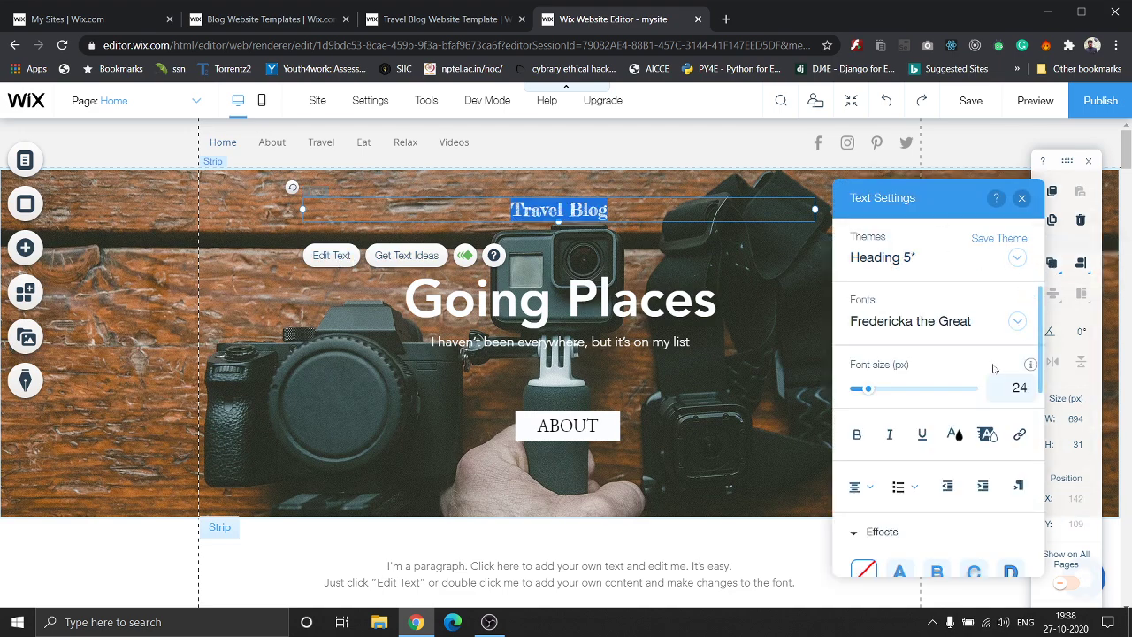
{"action": "scroll", "coordinate": [986, 380], "scroll_direction": "down", "scroll_amount": 3}
{"action": "scroll", "coordinate": [933, 327], "scroll_direction": "up", "scroll_amount": 2}
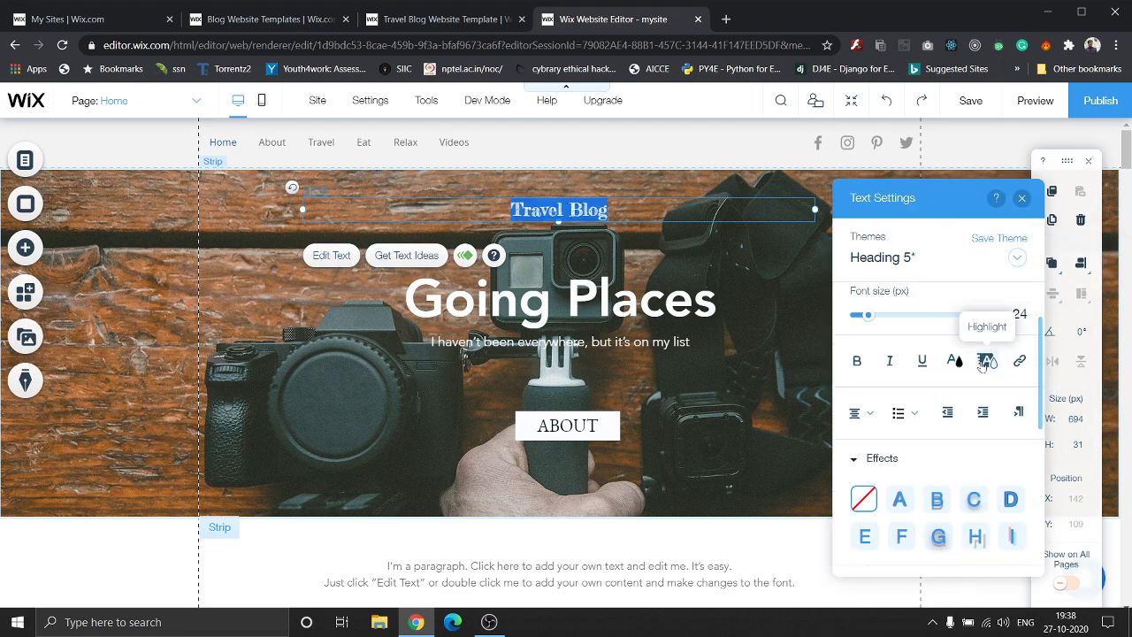
{"action": "left_click", "coordinate": [955, 361]}
{"action": "left_click", "coordinate": [838, 308]}
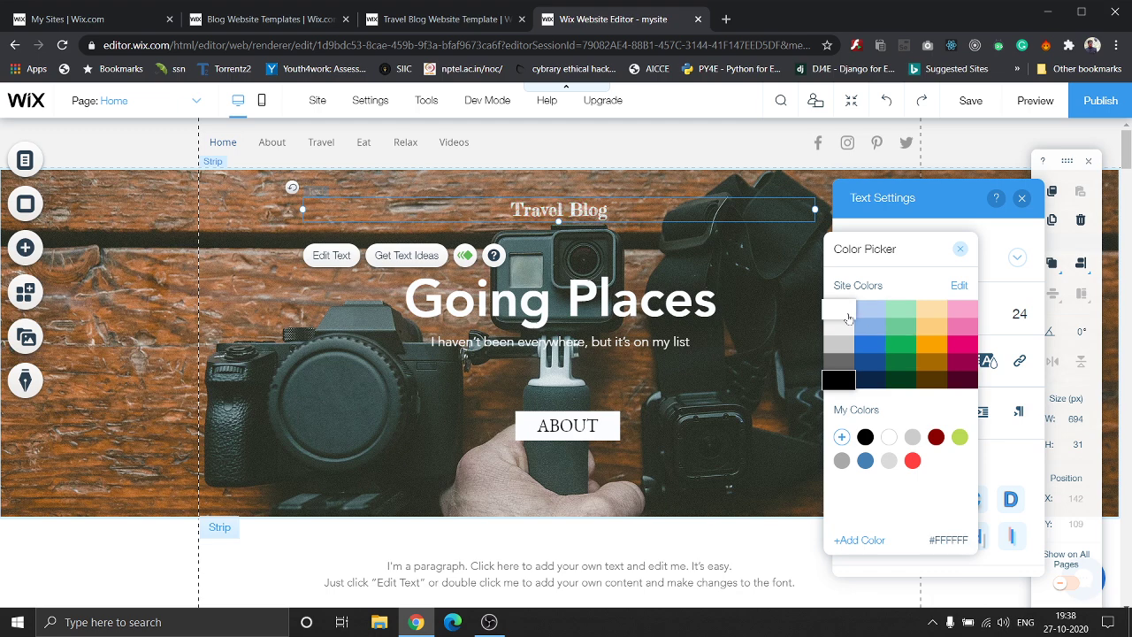
{"action": "left_click", "coordinate": [956, 252]}
{"action": "left_click", "coordinate": [171, 327]}
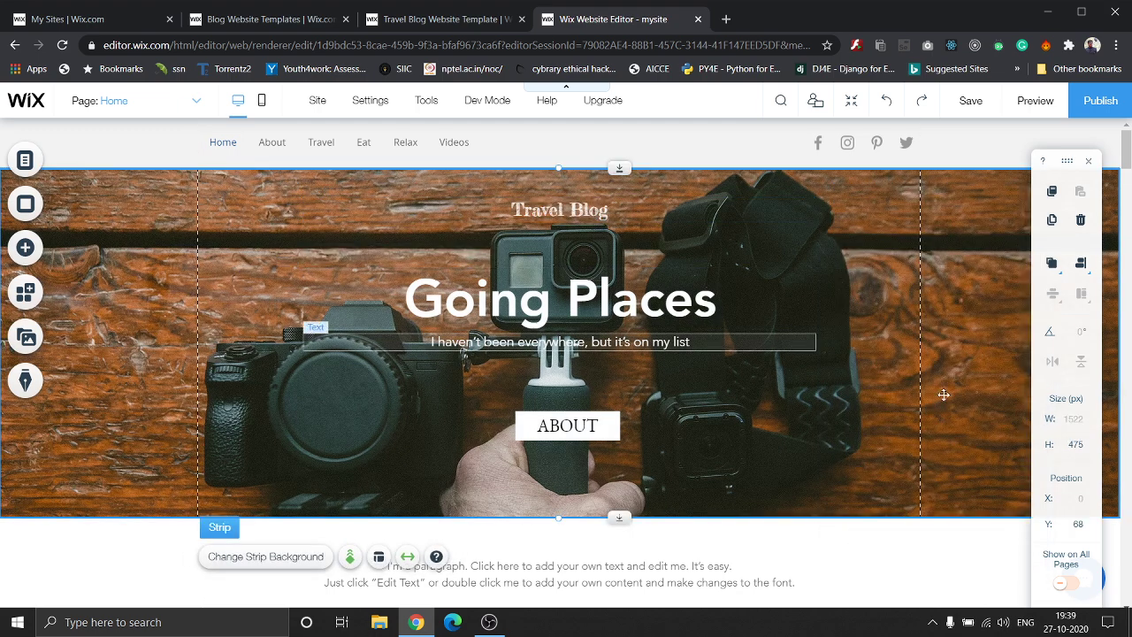
- Scroll down the home page to the blog post feed and select it
{"action": "scroll", "coordinate": [822, 354], "scroll_direction": "down", "scroll_amount": 3}
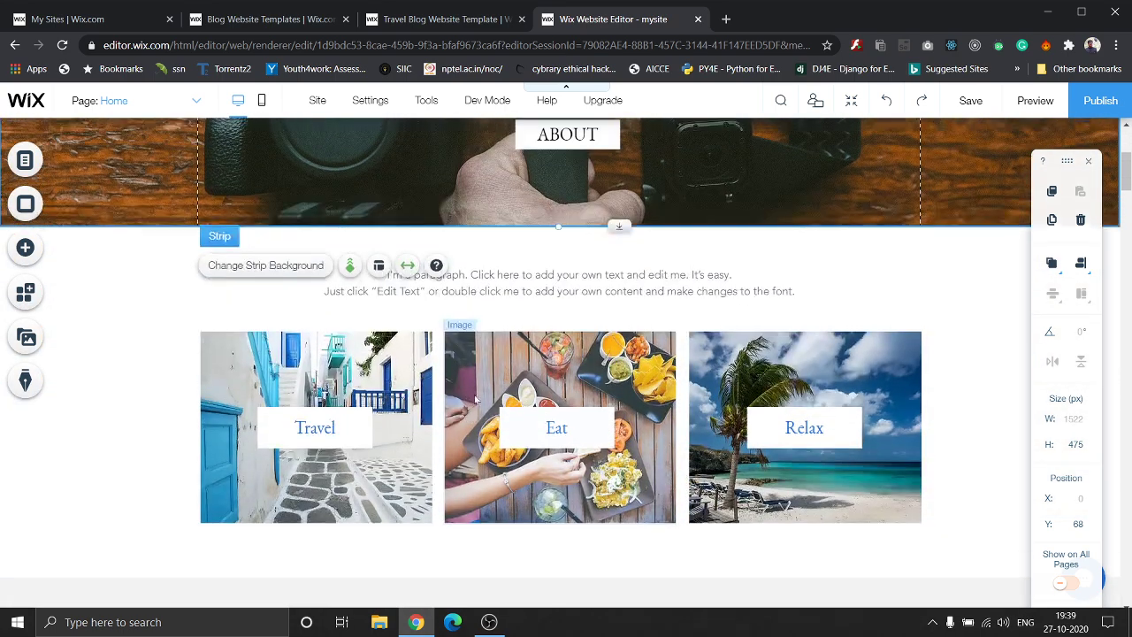
{"action": "scroll", "coordinate": [465, 390], "scroll_direction": "up", "scroll_amount": 3}
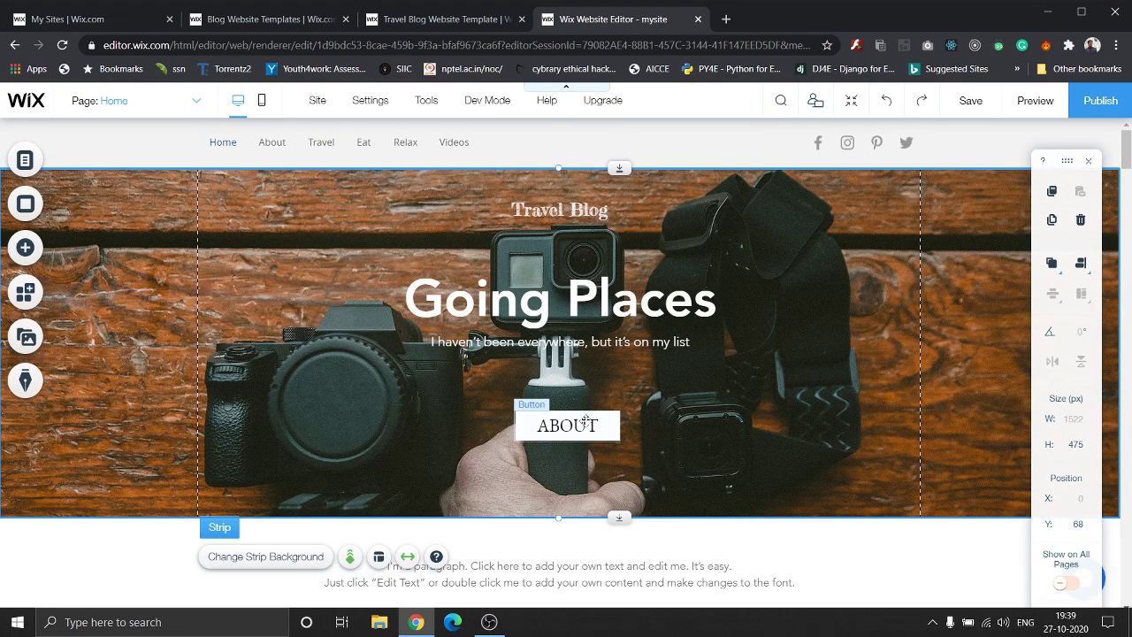
{"action": "scroll", "coordinate": [916, 408], "scroll_direction": "down", "scroll_amount": 2}
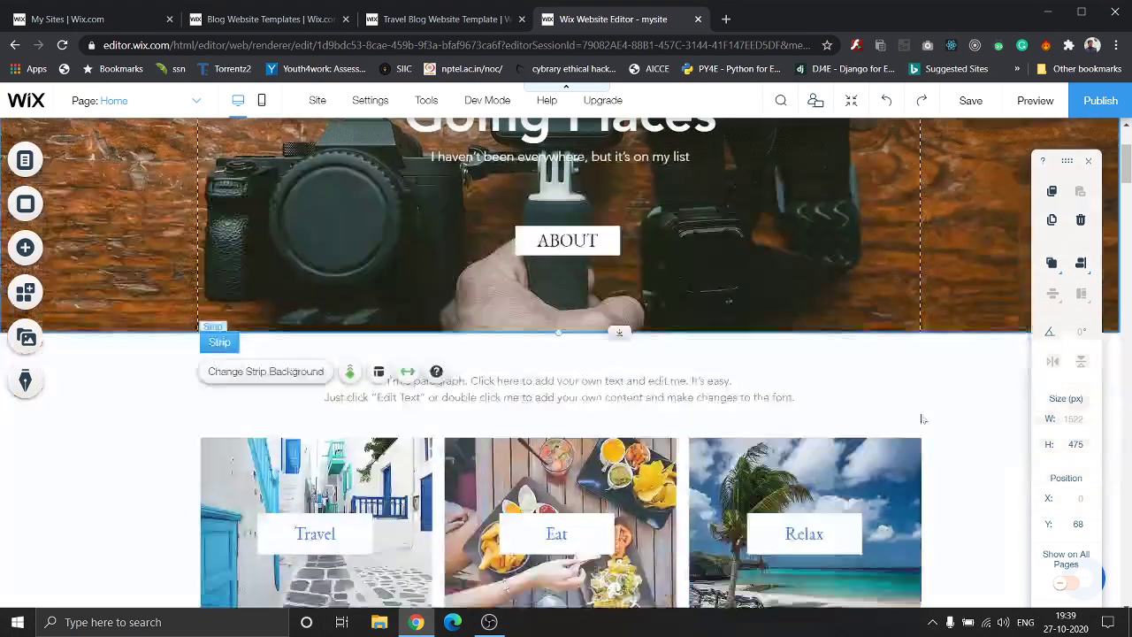
{"action": "scroll", "coordinate": [925, 419], "scroll_direction": "down", "scroll_amount": 4}
{"action": "scroll", "coordinate": [925, 419], "scroll_direction": "down", "scroll_amount": 3}
{"action": "scroll", "coordinate": [925, 421], "scroll_direction": "down", "scroll_amount": 3}
{"action": "scroll", "coordinate": [925, 423], "scroll_direction": "down", "scroll_amount": 1}
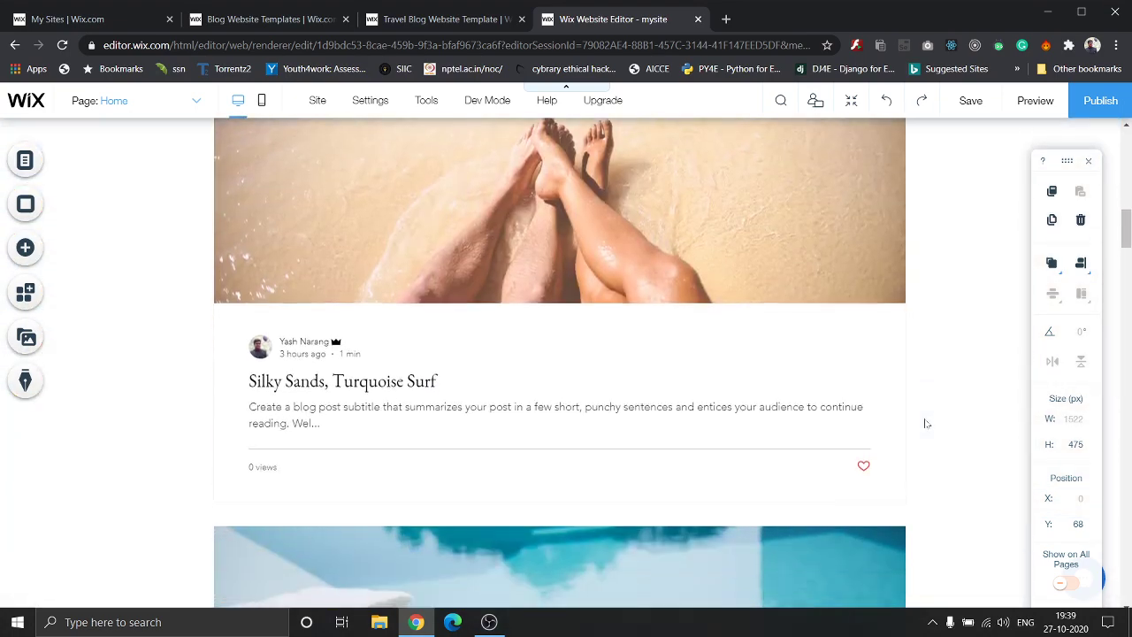
{"action": "scroll", "coordinate": [925, 423], "scroll_direction": "down", "scroll_amount": 3}
{"action": "scroll", "coordinate": [924, 423], "scroll_direction": "down", "scroll_amount": 2}
{"action": "scroll", "coordinate": [924, 421], "scroll_direction": "down", "scroll_amount": 3}
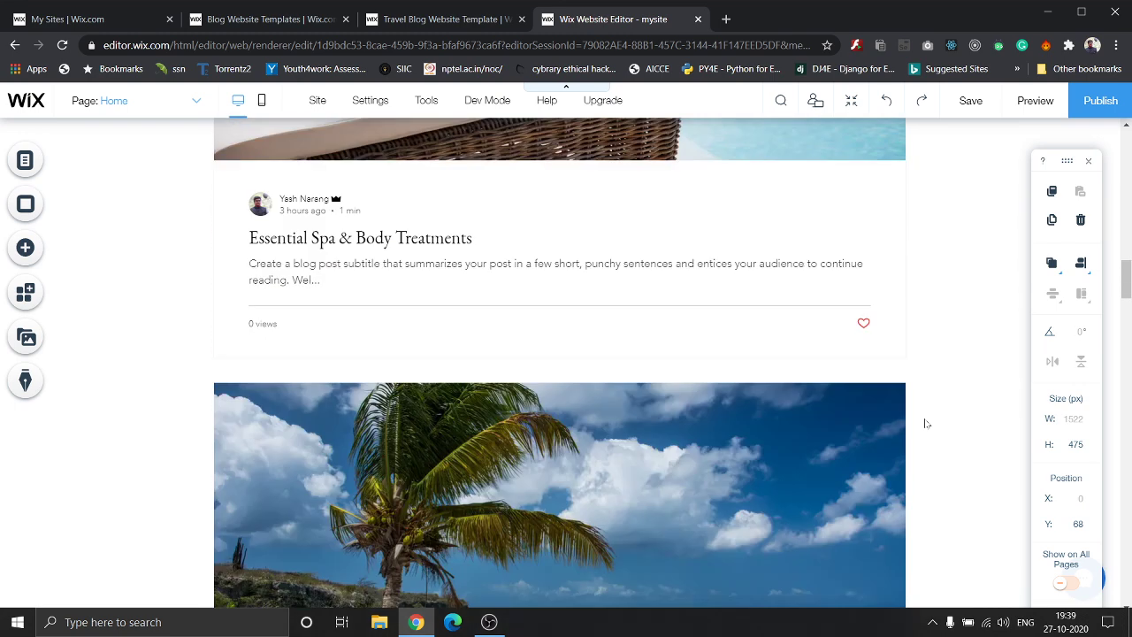
{"action": "scroll", "coordinate": [925, 421], "scroll_direction": "down", "scroll_amount": 2}
{"action": "scroll", "coordinate": [796, 398], "scroll_direction": "down", "scroll_amount": 1}
{"action": "left_click", "coordinate": [666, 383]}
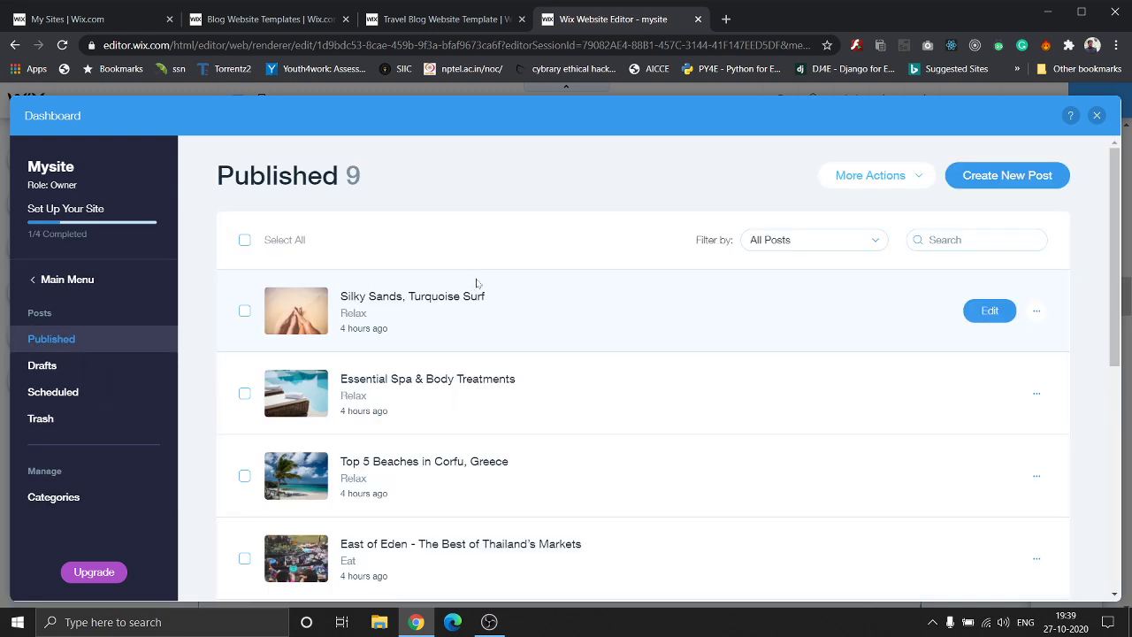
- Review the nine published posts, including 'Silky Sands, Turquoise Surf', in the post manager
{"action": "scroll", "coordinate": [576, 336], "scroll_direction": "down", "scroll_amount": 5}
{"action": "scroll", "coordinate": [581, 382], "scroll_direction": "down", "scroll_amount": 2}
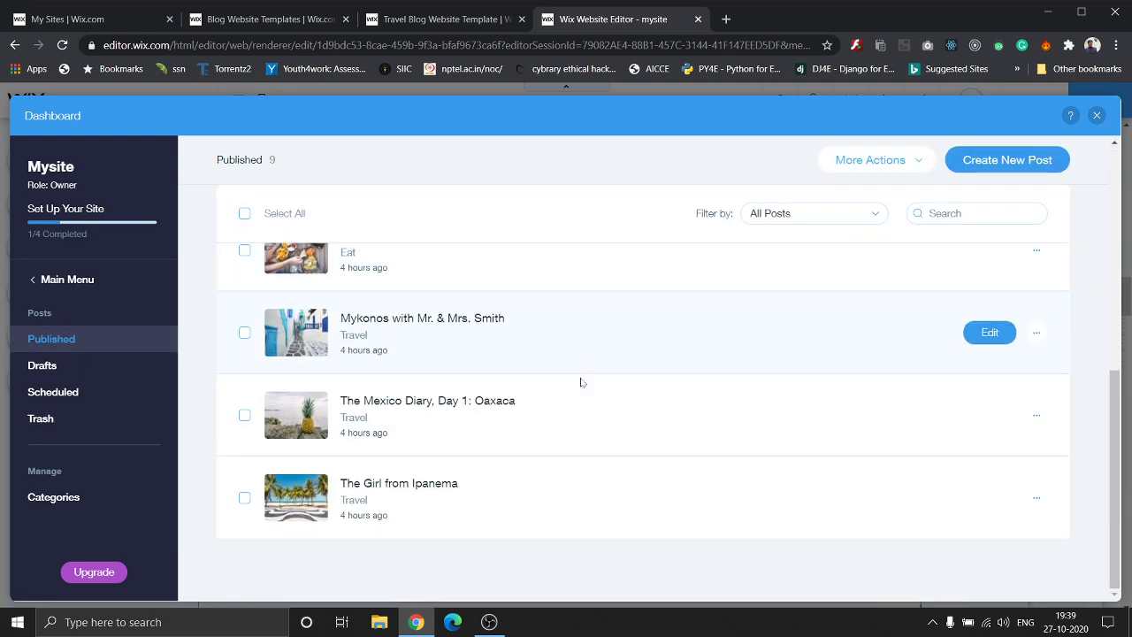
{"action": "scroll", "coordinate": [581, 381], "scroll_direction": "up", "scroll_amount": 3}
{"action": "scroll", "coordinate": [580, 382], "scroll_direction": "up", "scroll_amount": 3}
{"action": "scroll", "coordinate": [580, 382], "scroll_direction": "up", "scroll_amount": 1}
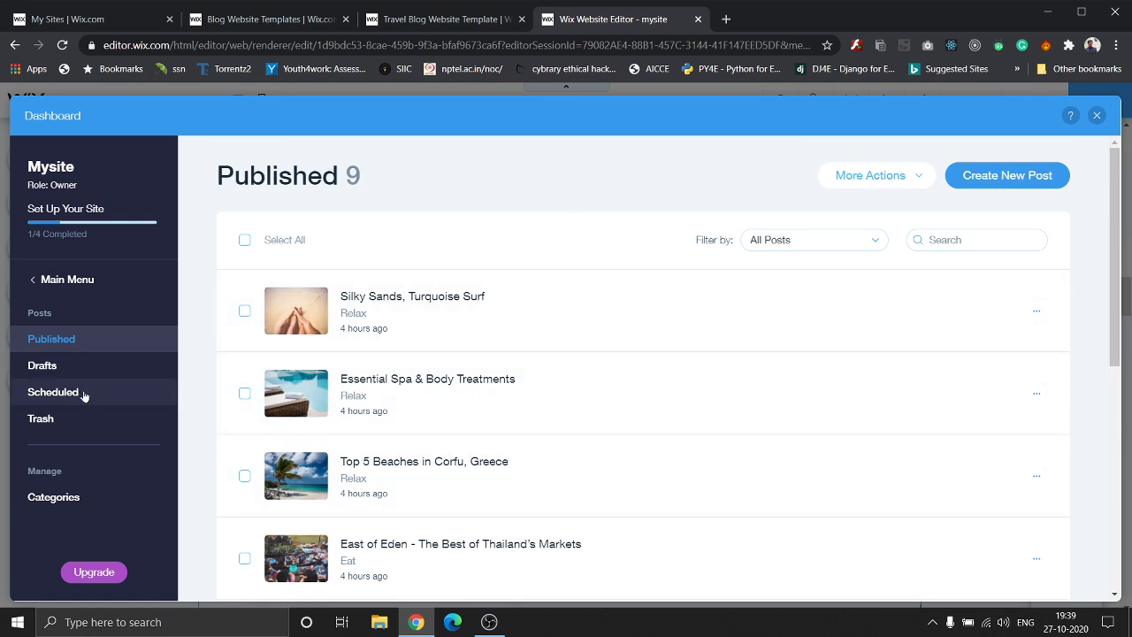
{"action": "mouse_move", "coordinate": [619, 310]}
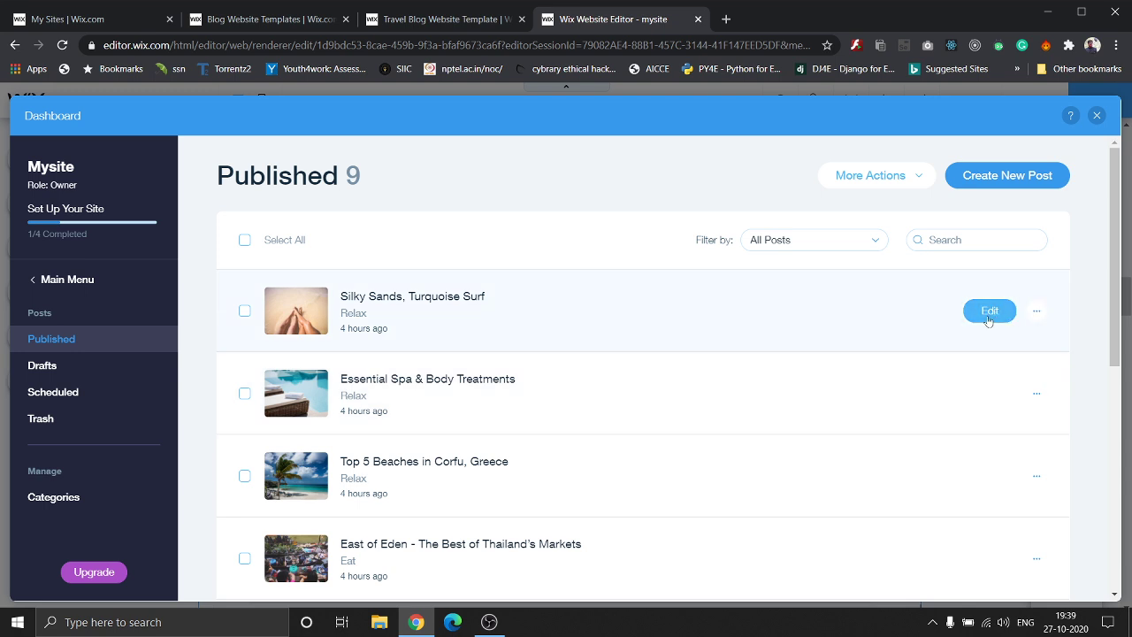
{"action": "left_click", "coordinate": [987, 312]}
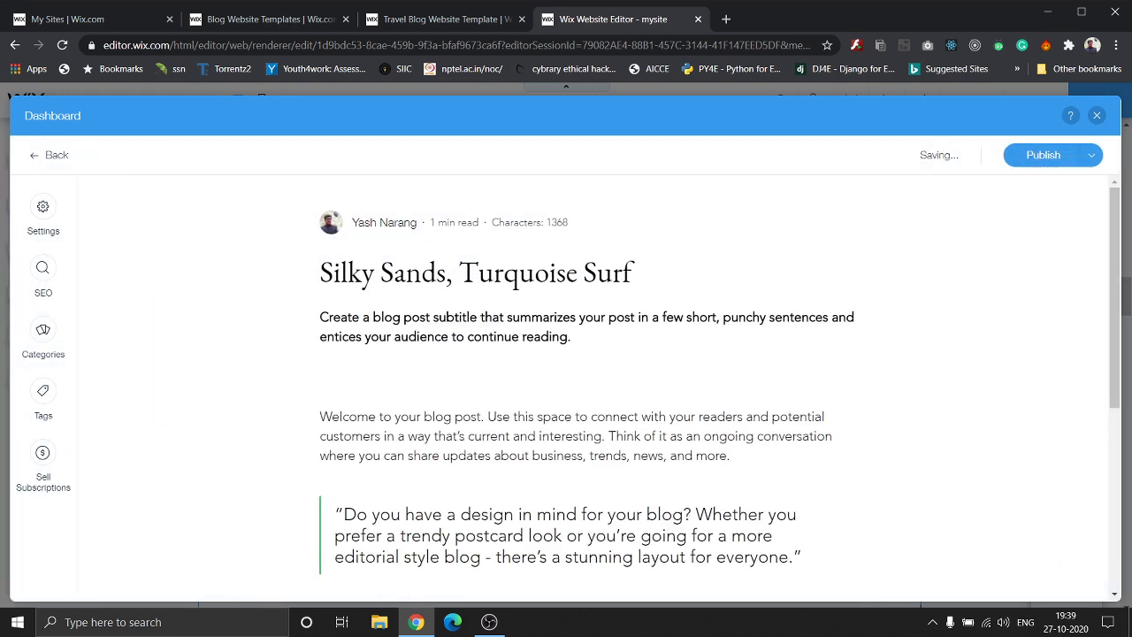
{"action": "scroll", "coordinate": [637, 207], "scroll_direction": "down", "scroll_amount": 1}
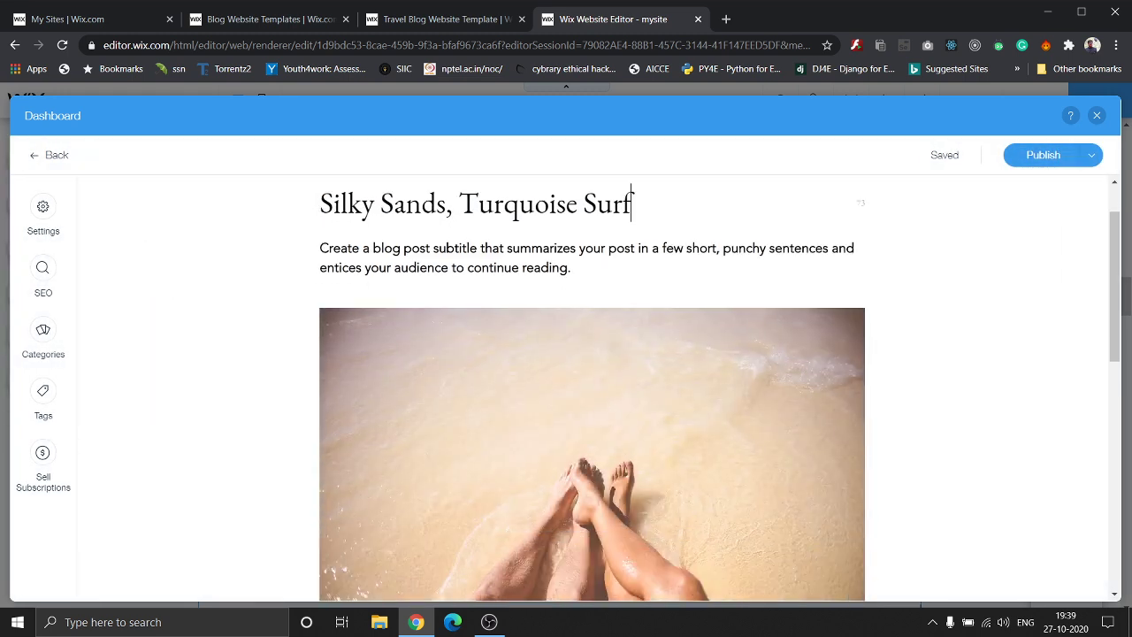
{"action": "scroll", "coordinate": [637, 207], "scroll_direction": "down", "scroll_amount": 3}
{"action": "scroll", "coordinate": [891, 398], "scroll_direction": "up", "scroll_amount": 3}
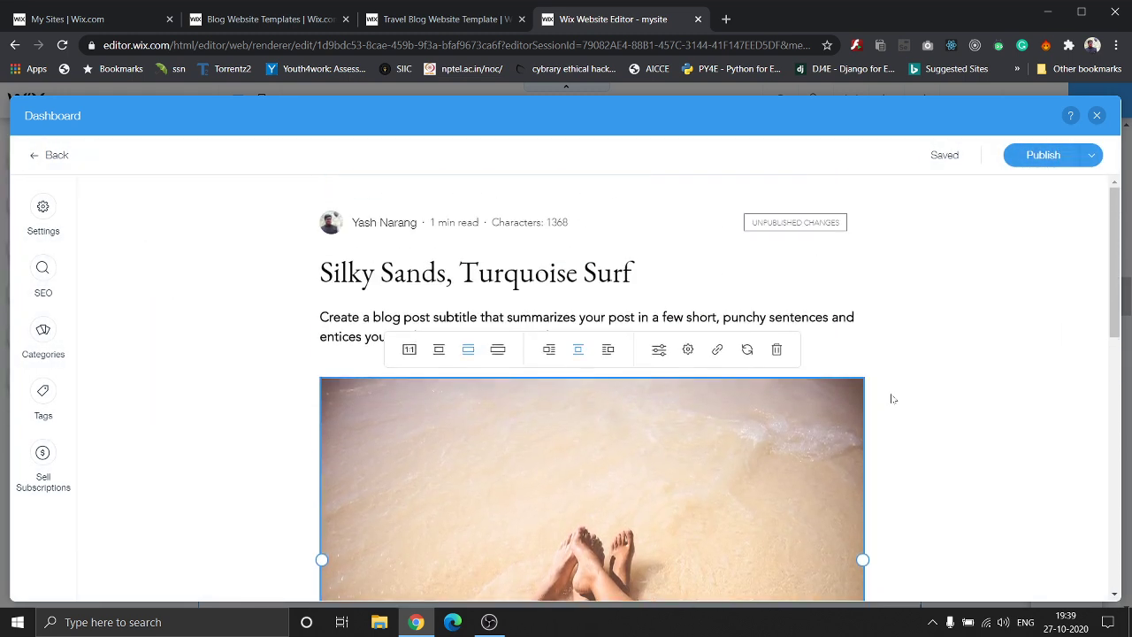
{"action": "scroll", "coordinate": [932, 356], "scroll_direction": "down", "scroll_amount": 1}
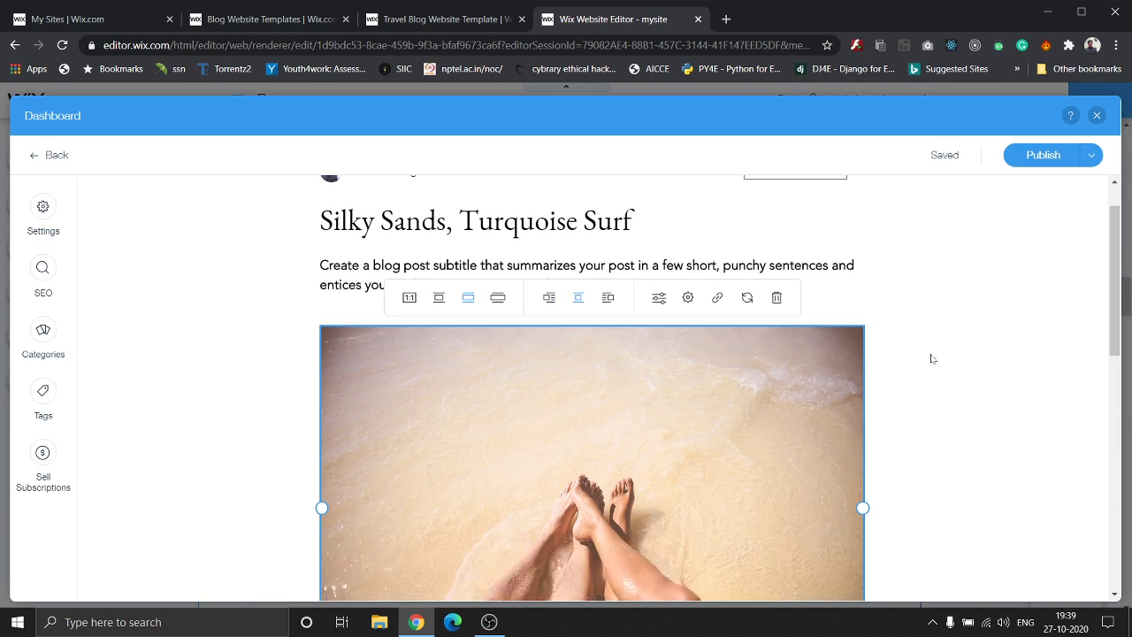
{"action": "scroll", "coordinate": [928, 371], "scroll_direction": "down", "scroll_amount": 5}
{"action": "scroll", "coordinate": [925, 381], "scroll_direction": "down", "scroll_amount": 2}
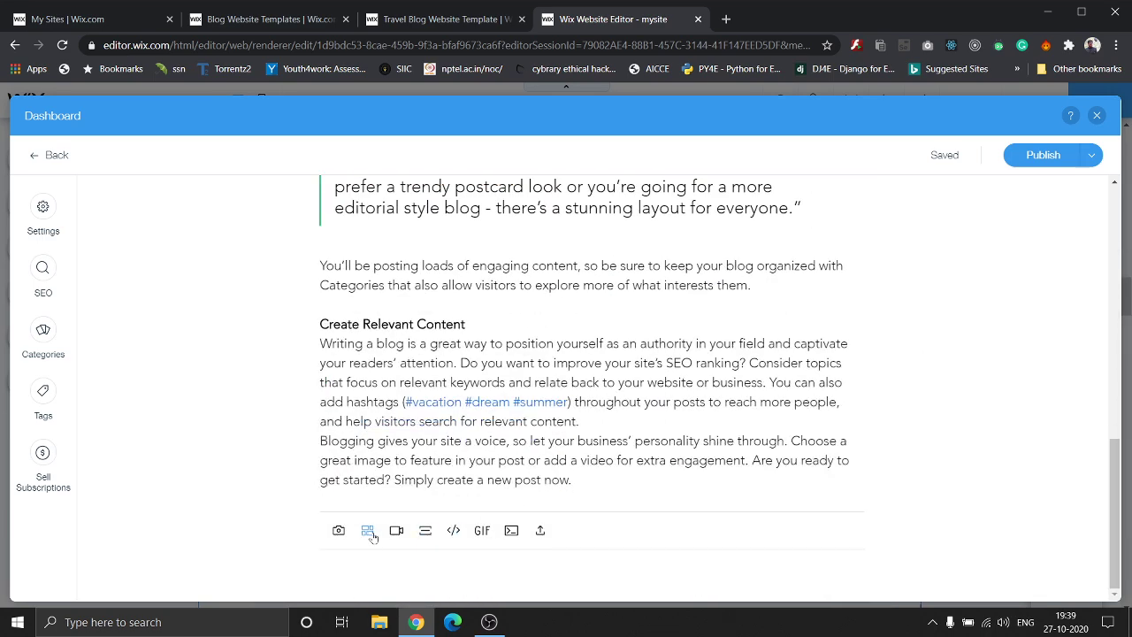
{"action": "scroll", "coordinate": [590, 387], "scroll_direction": "up", "scroll_amount": 2}
{"action": "scroll", "coordinate": [591, 387], "scroll_direction": "up", "scroll_amount": 5}
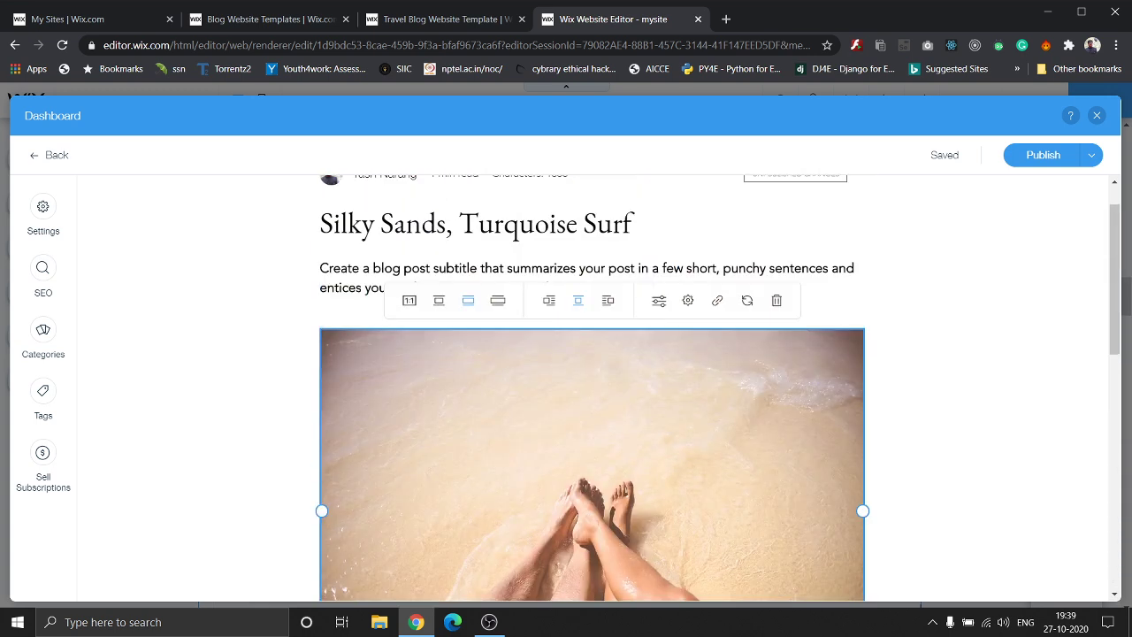
{"action": "scroll", "coordinate": [590, 388], "scroll_direction": "up", "scroll_amount": 1}
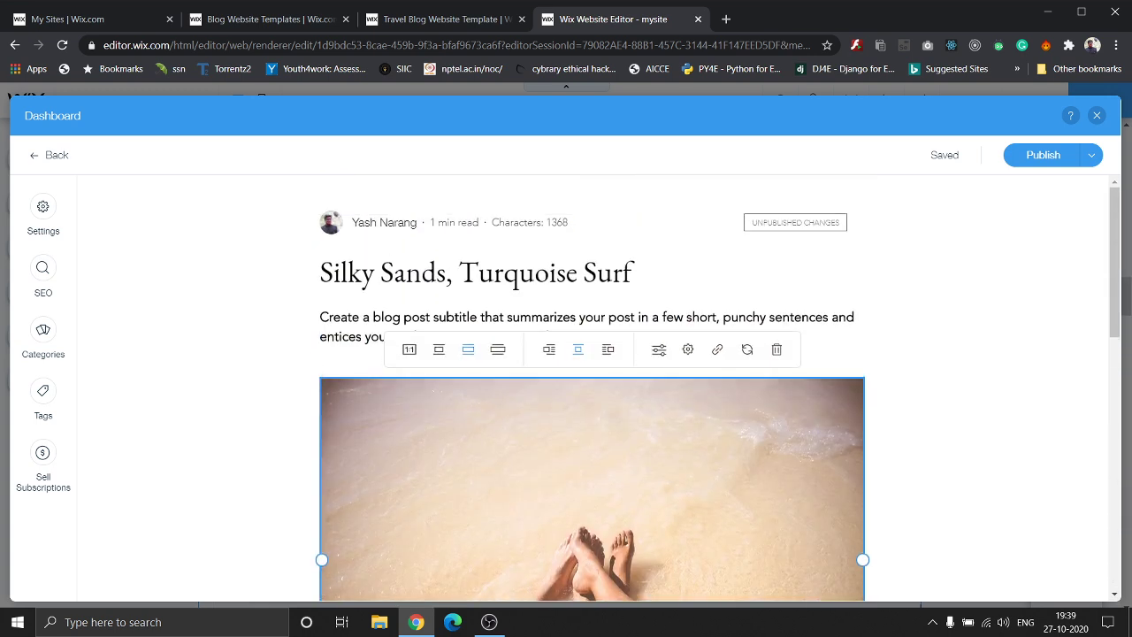
{"action": "left_click", "coordinate": [33, 157]}
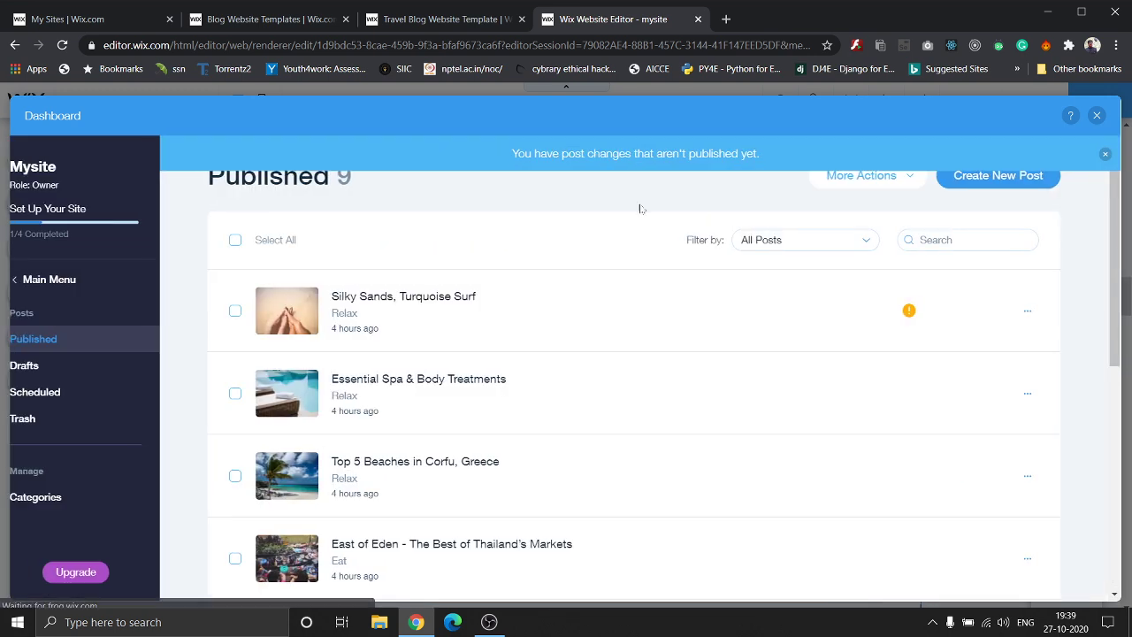
{"action": "left_click", "coordinate": [1035, 310]}
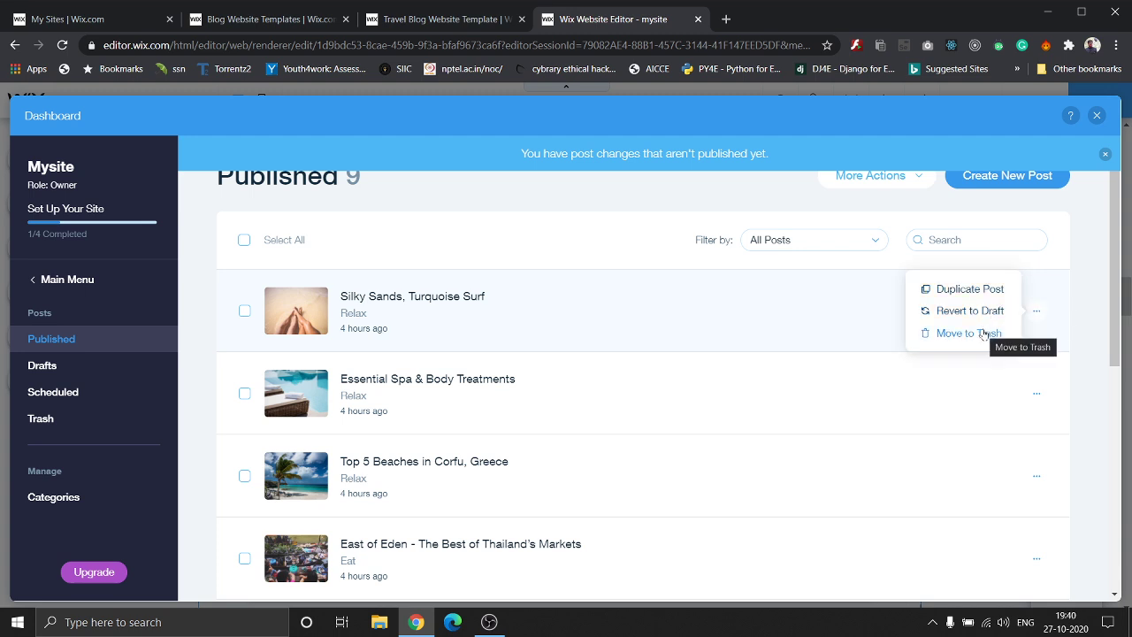
{"action": "scroll", "coordinate": [973, 354], "scroll_direction": "down", "scroll_amount": 1}
{"action": "scroll", "coordinate": [981, 349], "scroll_direction": "down", "scroll_amount": 2}
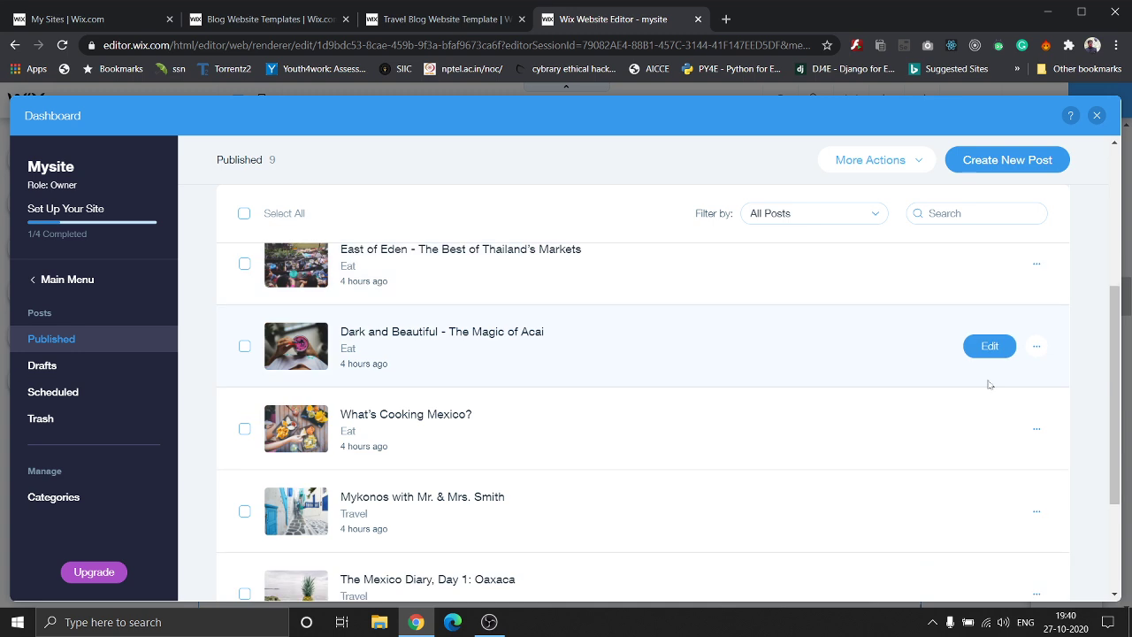
{"action": "left_click", "coordinate": [95, 373]}
{"action": "left_click", "coordinate": [92, 401]}
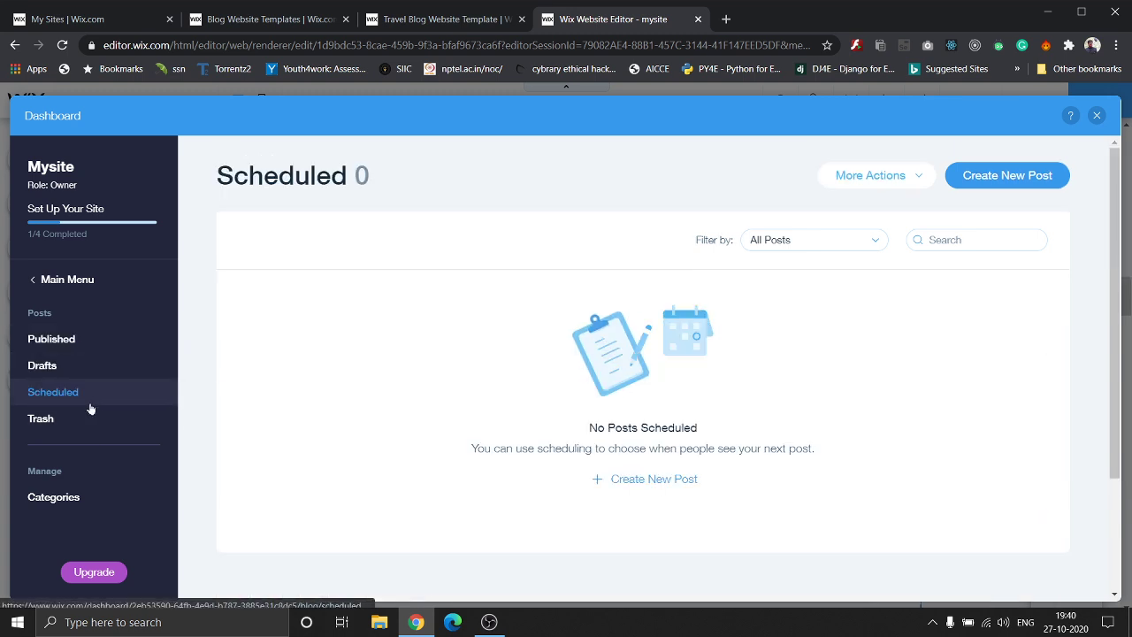
{"action": "left_click", "coordinate": [85, 421]}
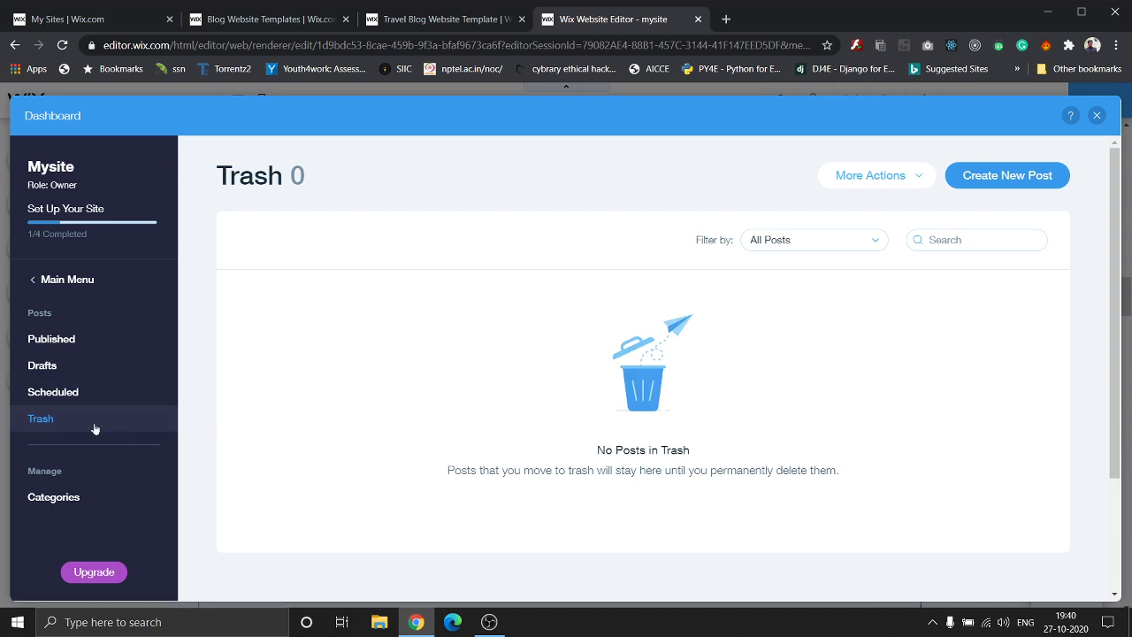
{"action": "left_click", "coordinate": [99, 394]}
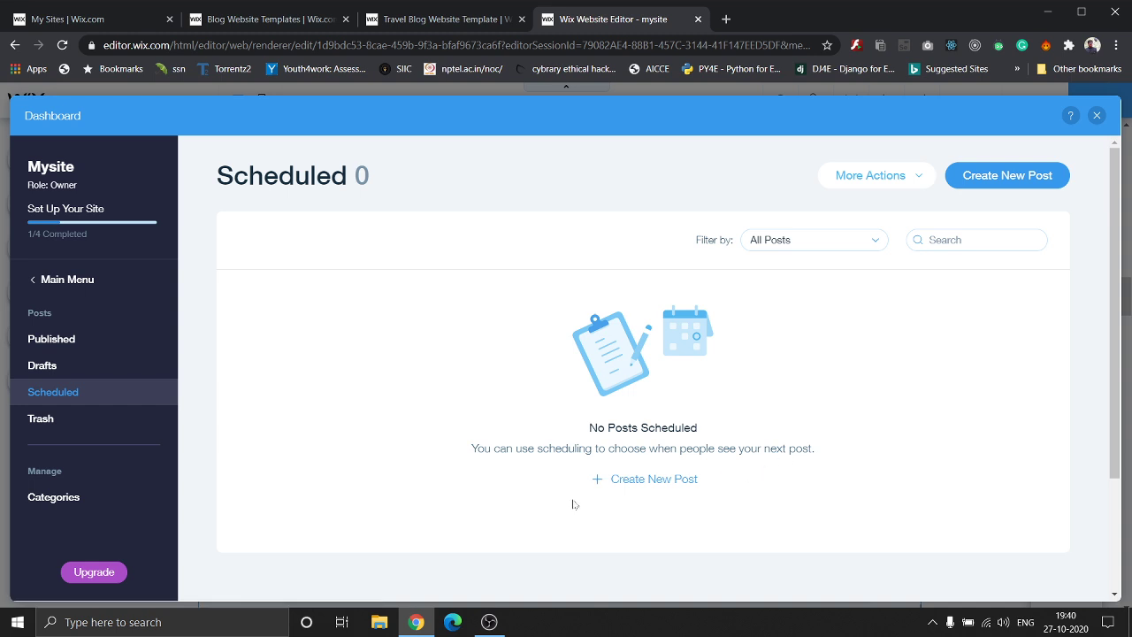
{"action": "left_click", "coordinate": [101, 366]}
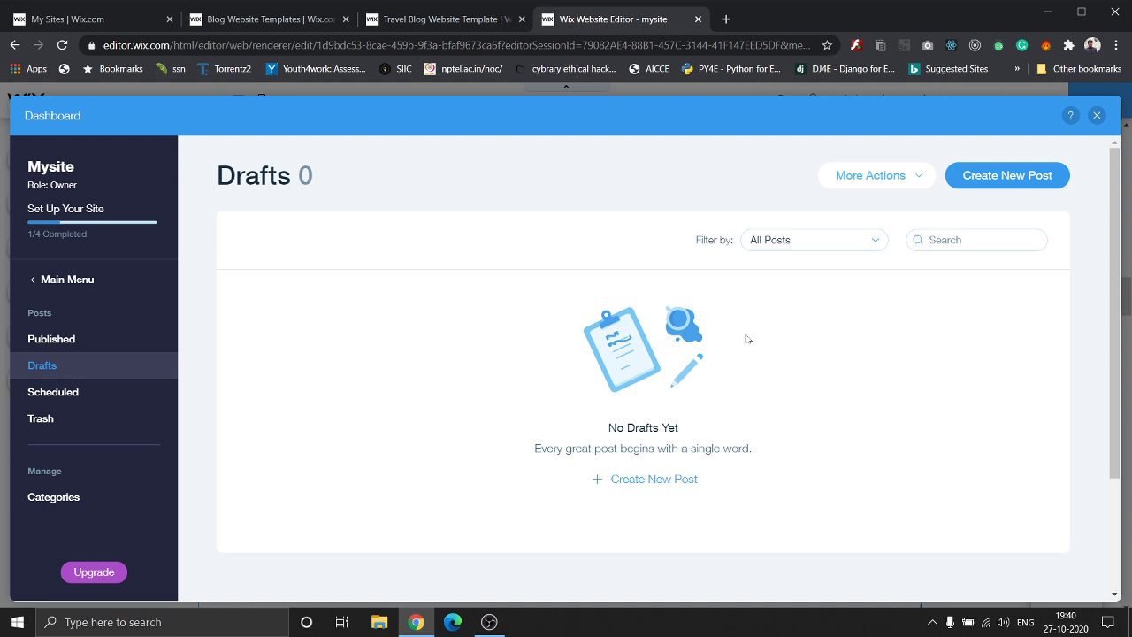
{"action": "left_click", "coordinate": [92, 338]}
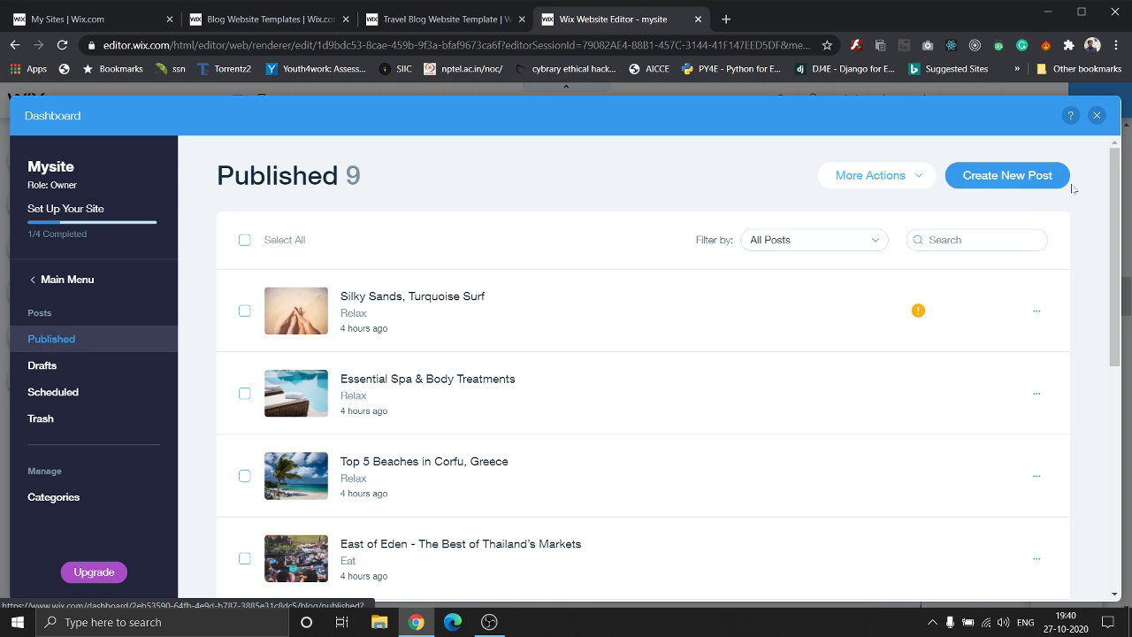
- Close the Blog Dashboard panel and return to the Going Places hero at the top of Home
{"action": "left_click", "coordinate": [1096, 116]}
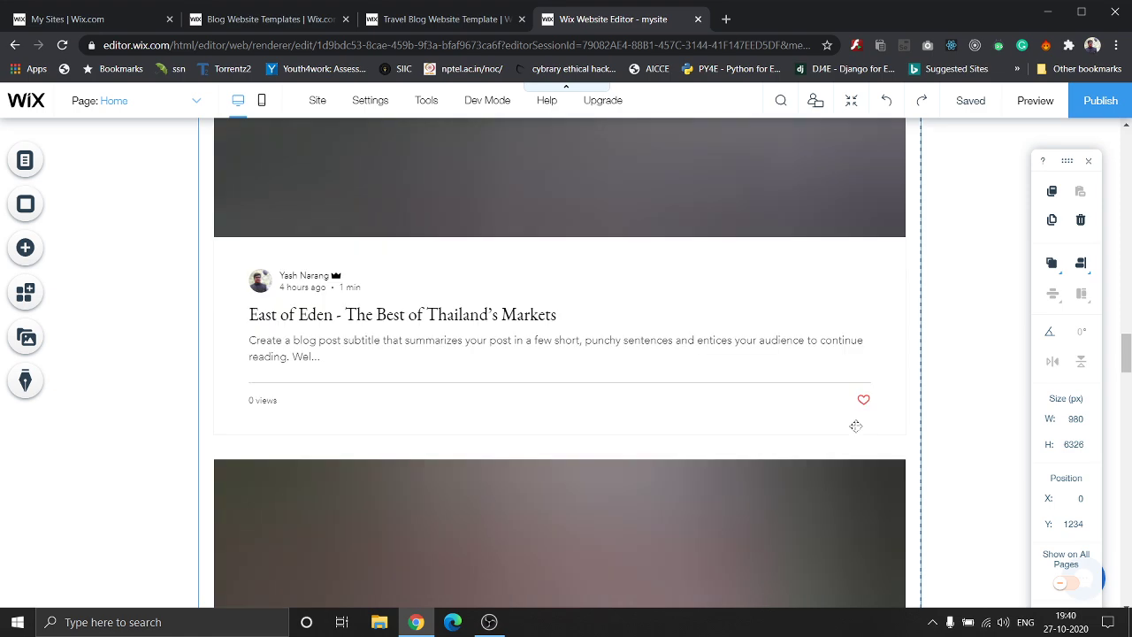
{"action": "scroll", "coordinate": [855, 426], "scroll_direction": "up", "scroll_amount": 5}
{"action": "scroll", "coordinate": [855, 426], "scroll_direction": "up", "scroll_amount": 5}
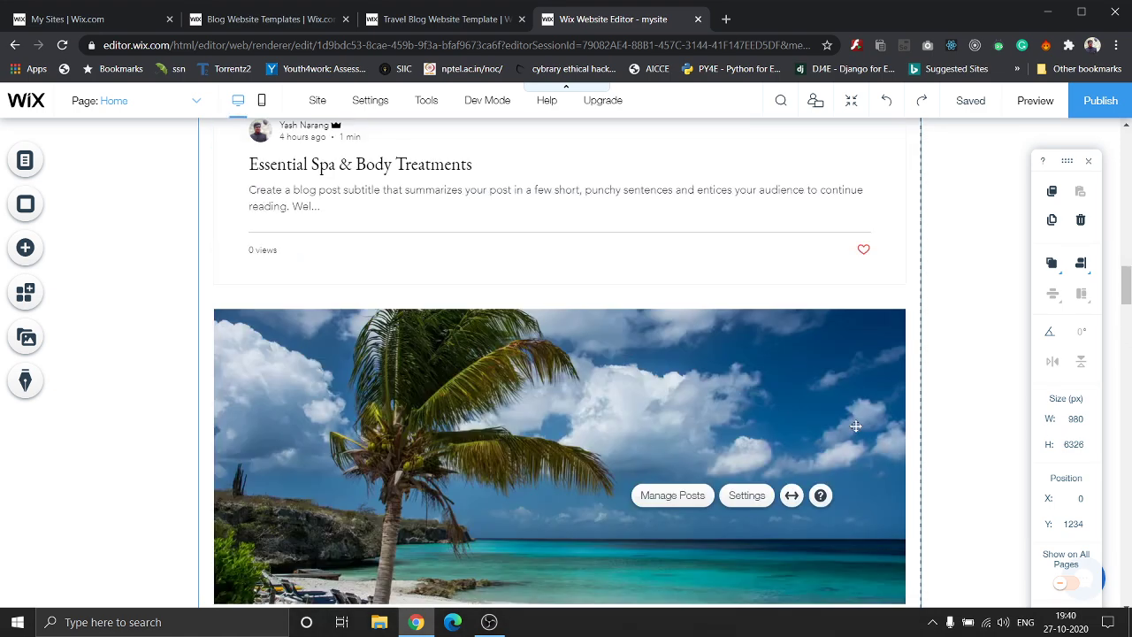
{"action": "scroll", "coordinate": [855, 426], "scroll_direction": "up", "scroll_amount": 2}
{"action": "scroll", "coordinate": [855, 427], "scroll_direction": "up", "scroll_amount": 5}
{"action": "scroll", "coordinate": [855, 426], "scroll_direction": "up", "scroll_amount": 3}
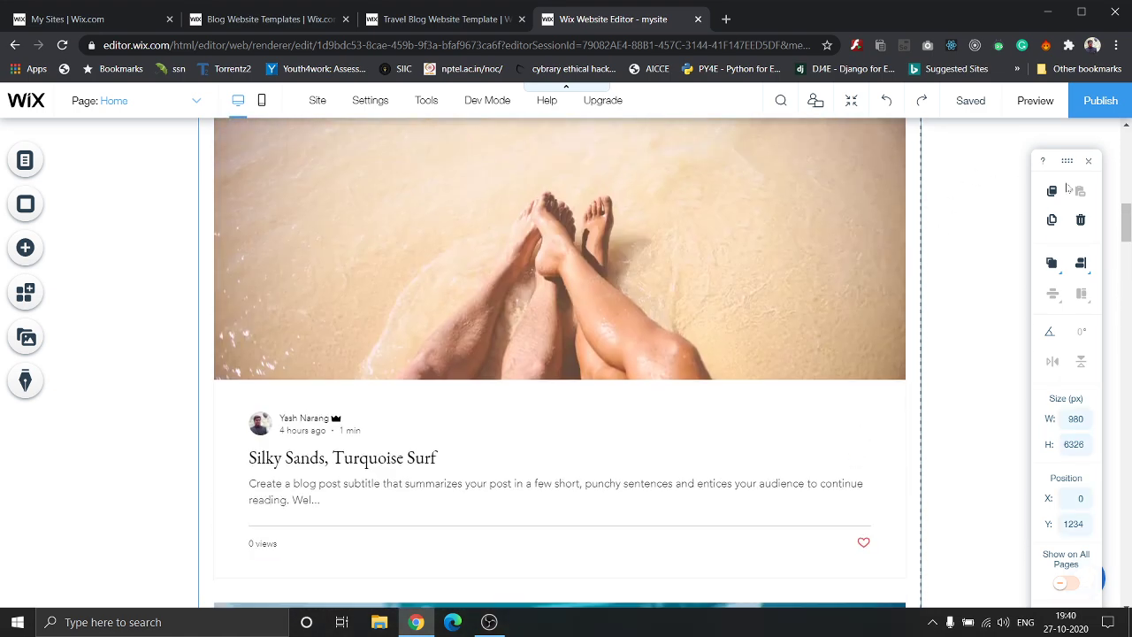
{"action": "scroll", "coordinate": [967, 240], "scroll_direction": "up", "scroll_amount": 1}
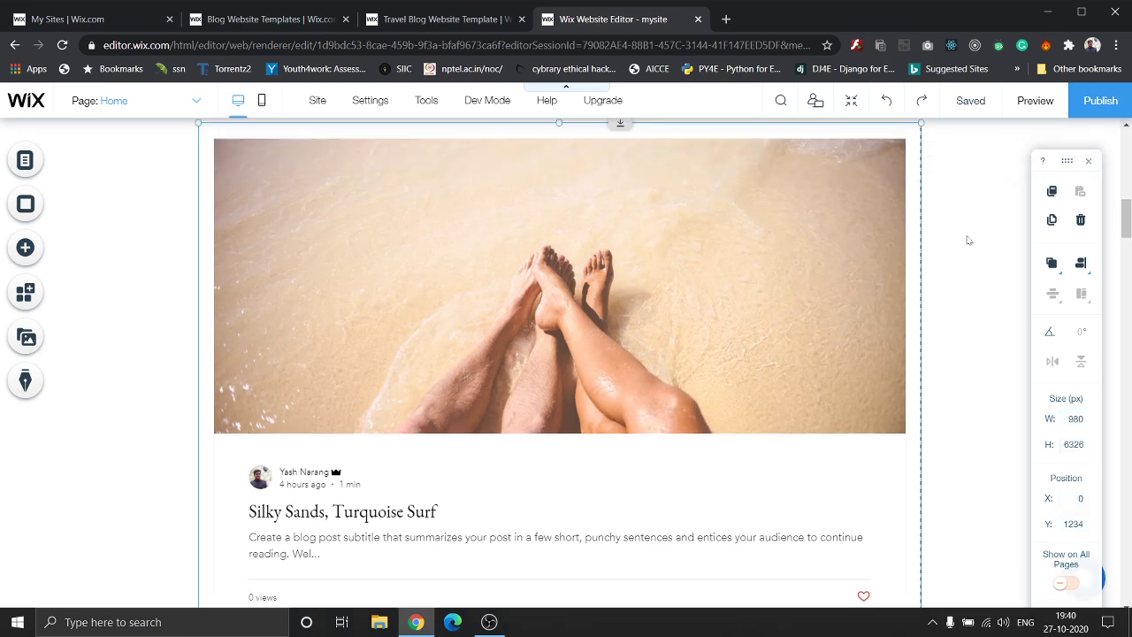
{"action": "scroll", "coordinate": [967, 240], "scroll_direction": "up", "scroll_amount": 6}
{"action": "scroll", "coordinate": [967, 240], "scroll_direction": "up", "scroll_amount": 1}
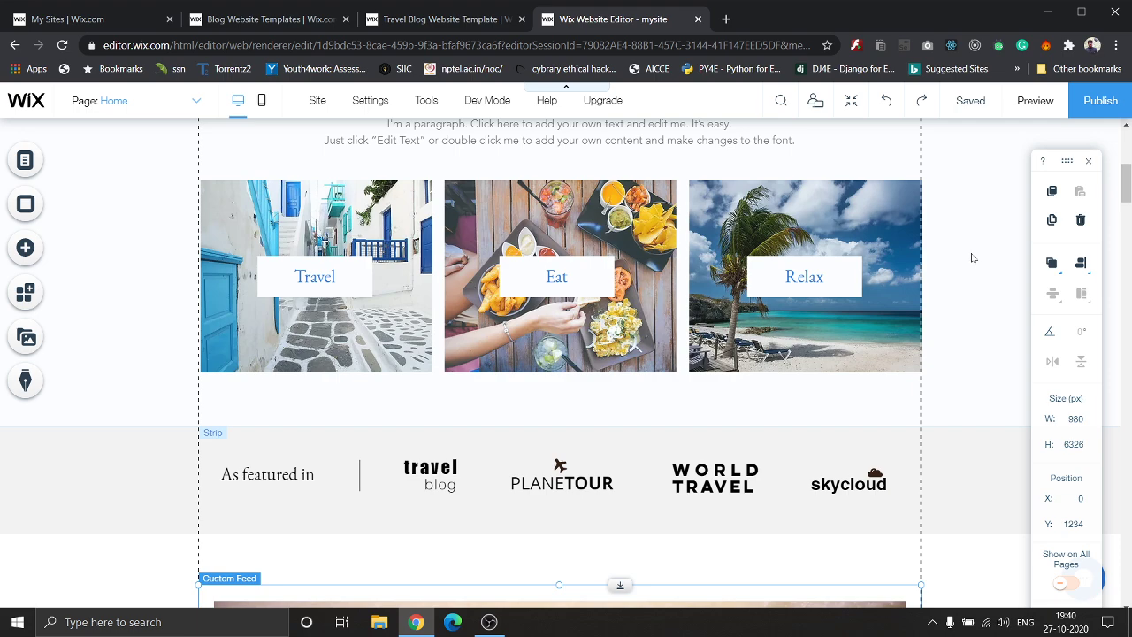
{"action": "scroll", "coordinate": [971, 262], "scroll_direction": "up", "scroll_amount": 4}
{"action": "scroll", "coordinate": [970, 262], "scroll_direction": "up", "scroll_amount": 2}
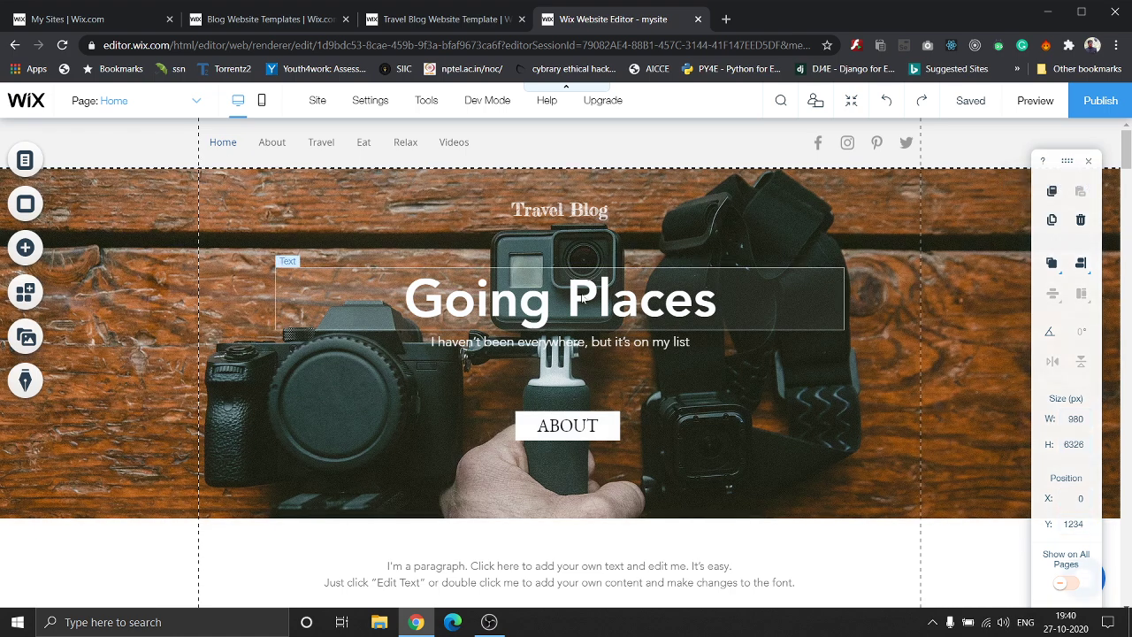
{"action": "left_click", "coordinate": [582, 299]}
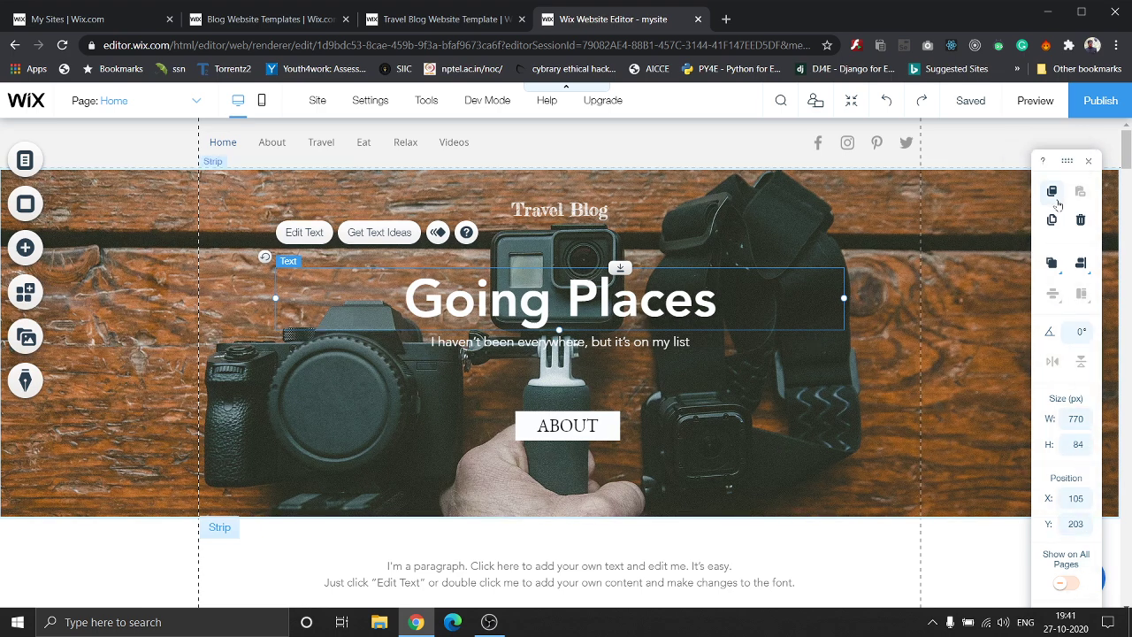
{"action": "left_click", "coordinate": [1053, 220]}
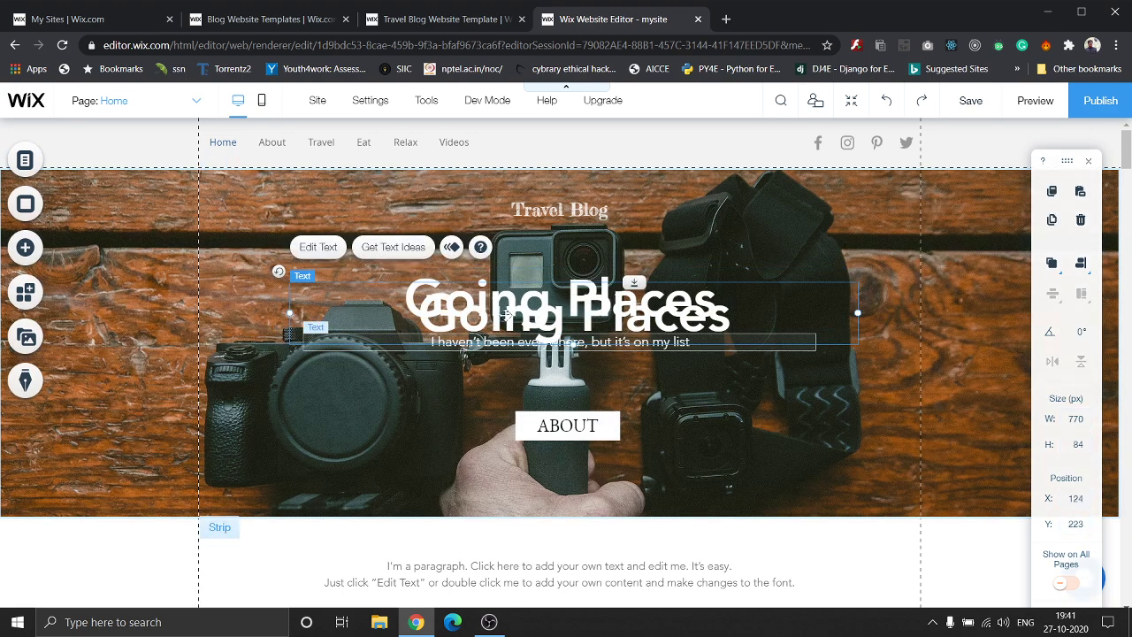
{"action": "mouse_move", "coordinate": [505, 314]}
{"action": "left_mouse_down"}
{"action": "mouse_move", "coordinate": [417, 415]}
{"action": "mouse_move", "coordinate": [615, 375]}
{"action": "left_mouse_up"}
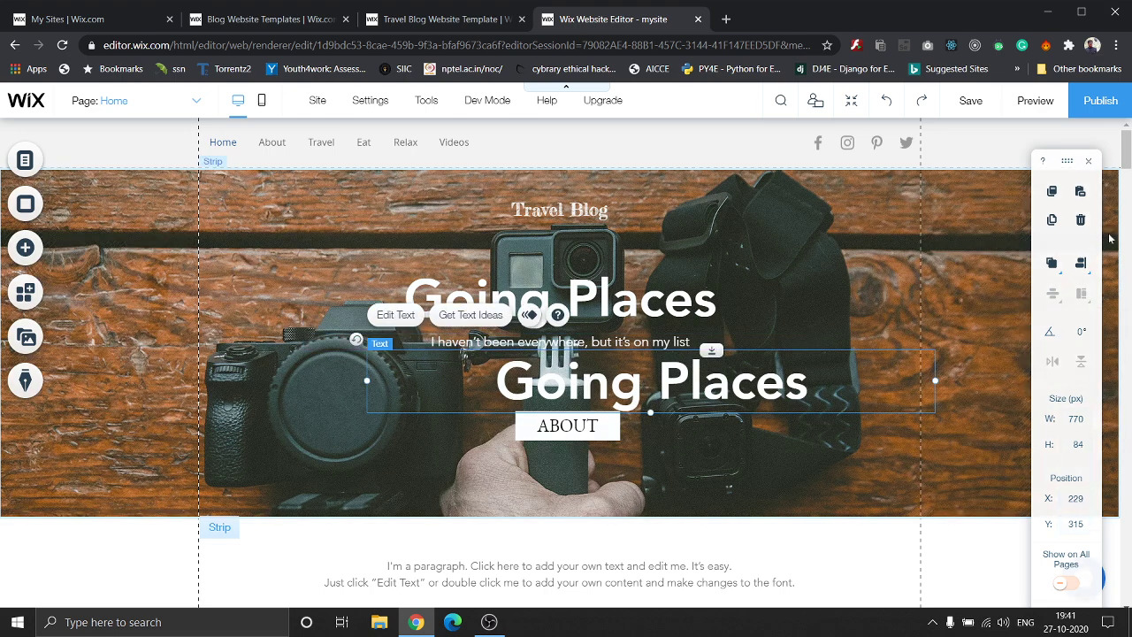
{"action": "left_click", "coordinate": [1080, 223]}
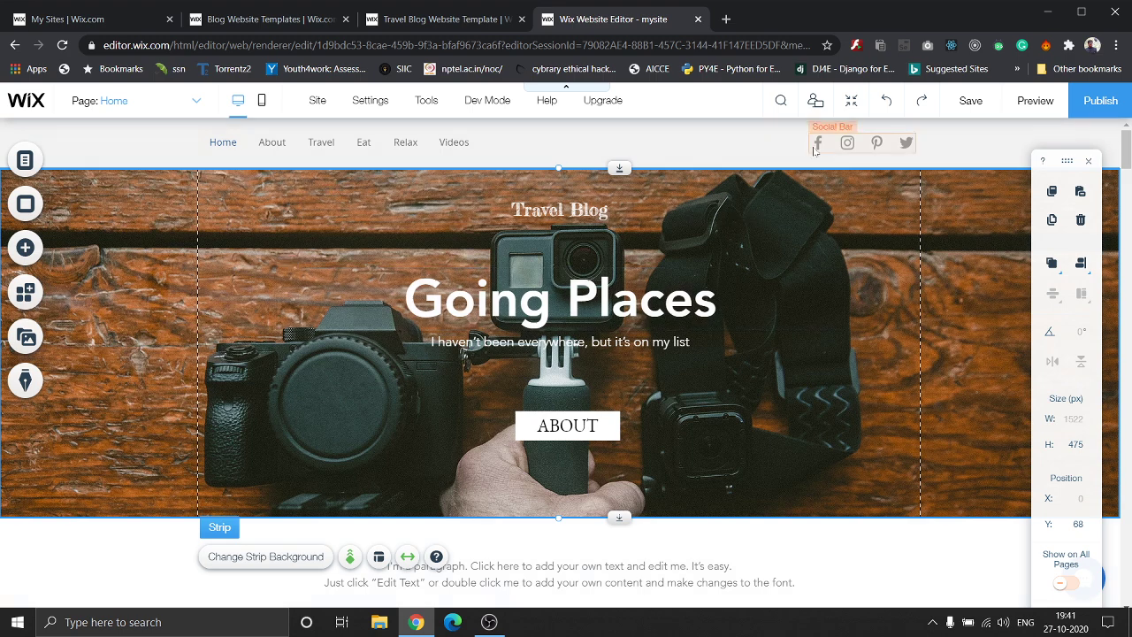
{"action": "left_click", "coordinate": [870, 149]}
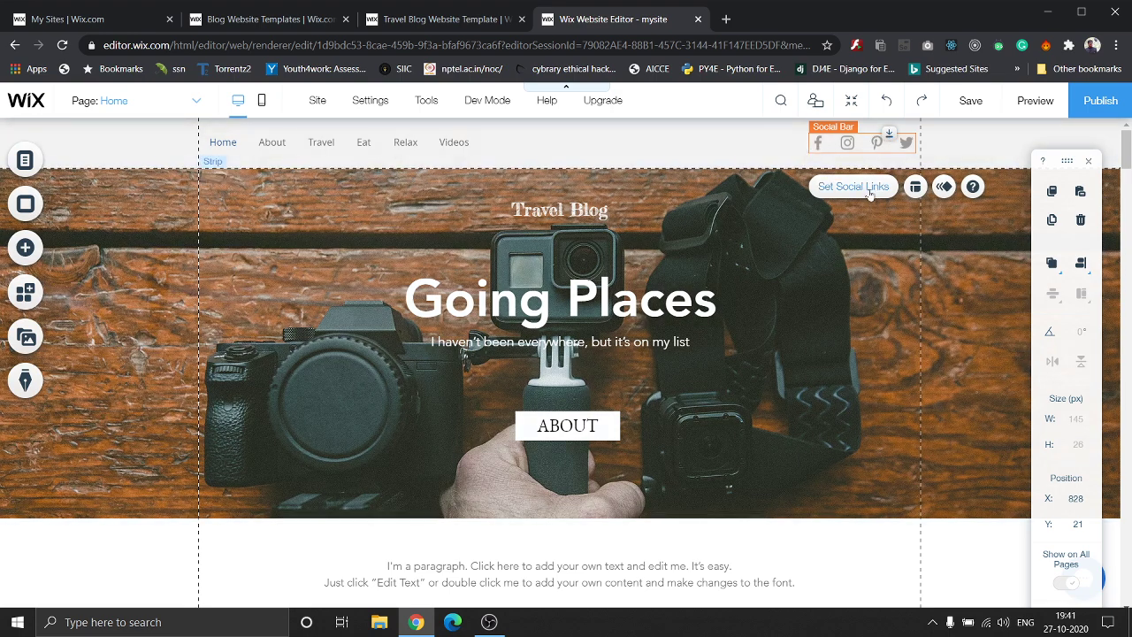
- Set the social bar's Facebook icon and its facebook.com/wix link, then apply the social links
{"action": "left_click", "coordinate": [853, 187]}
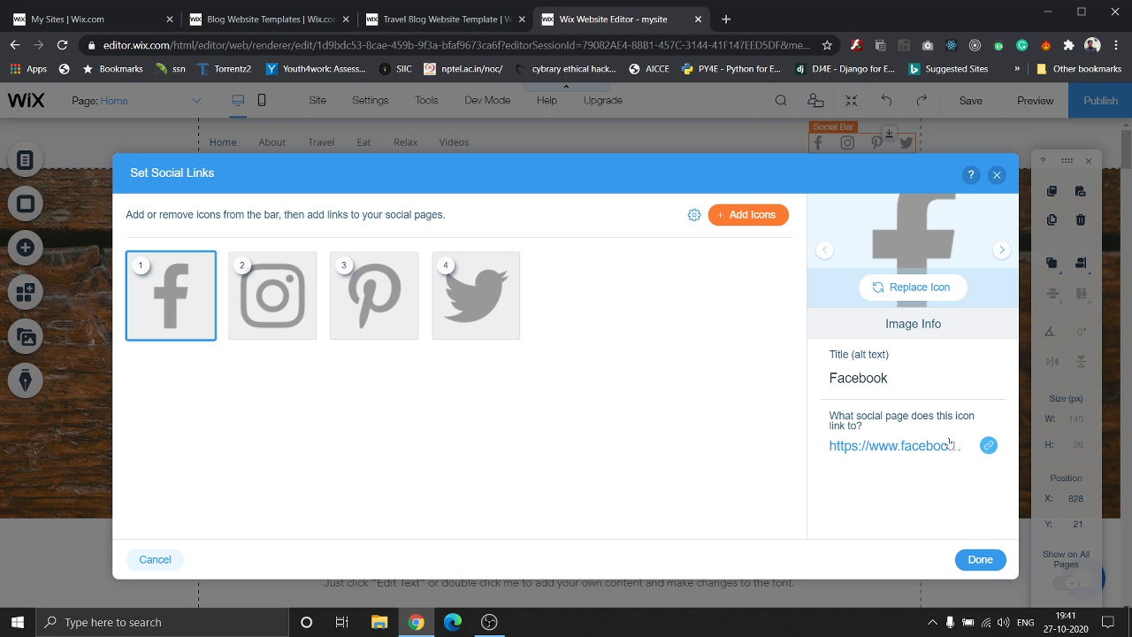
{"action": "left_click", "coordinate": [943, 446]}
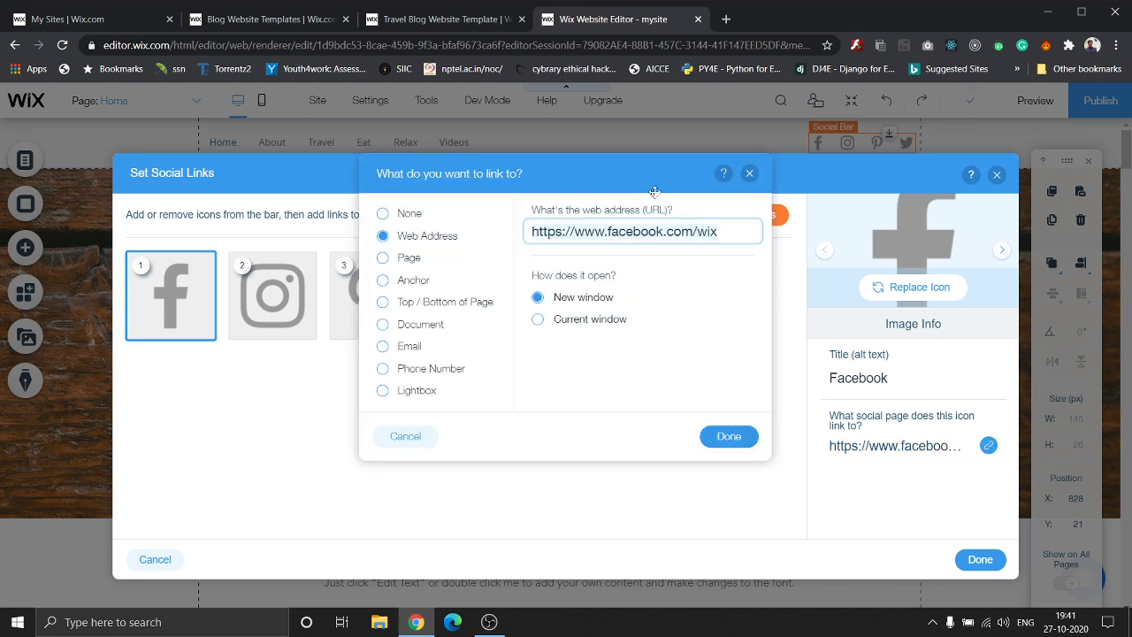
{"action": "left_click", "coordinate": [740, 433]}
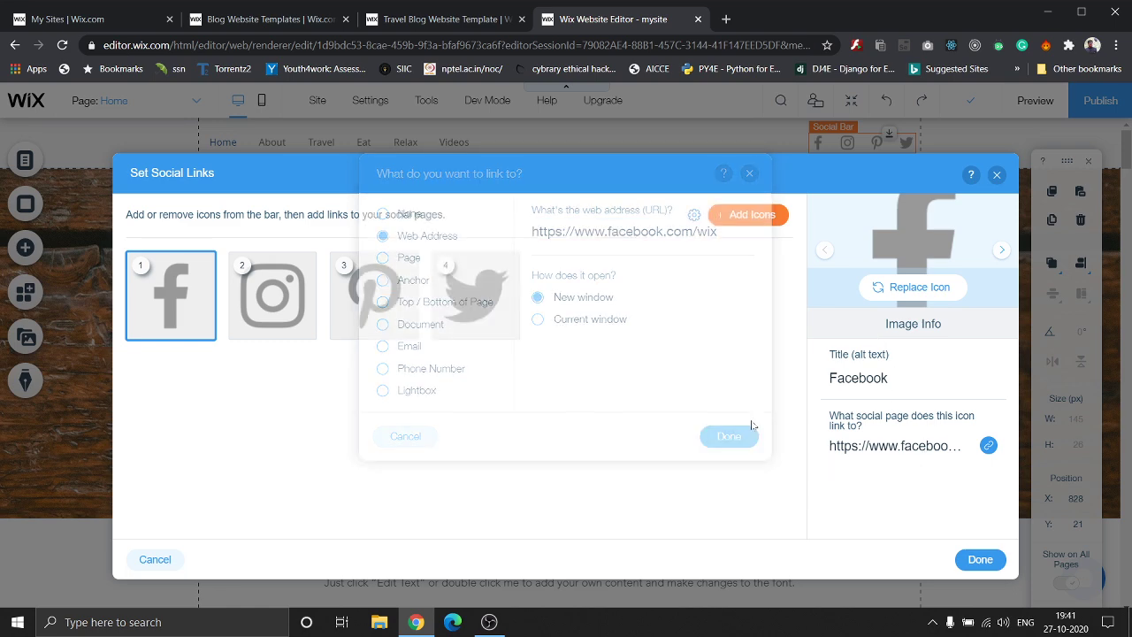
{"action": "left_click", "coordinate": [937, 299]}
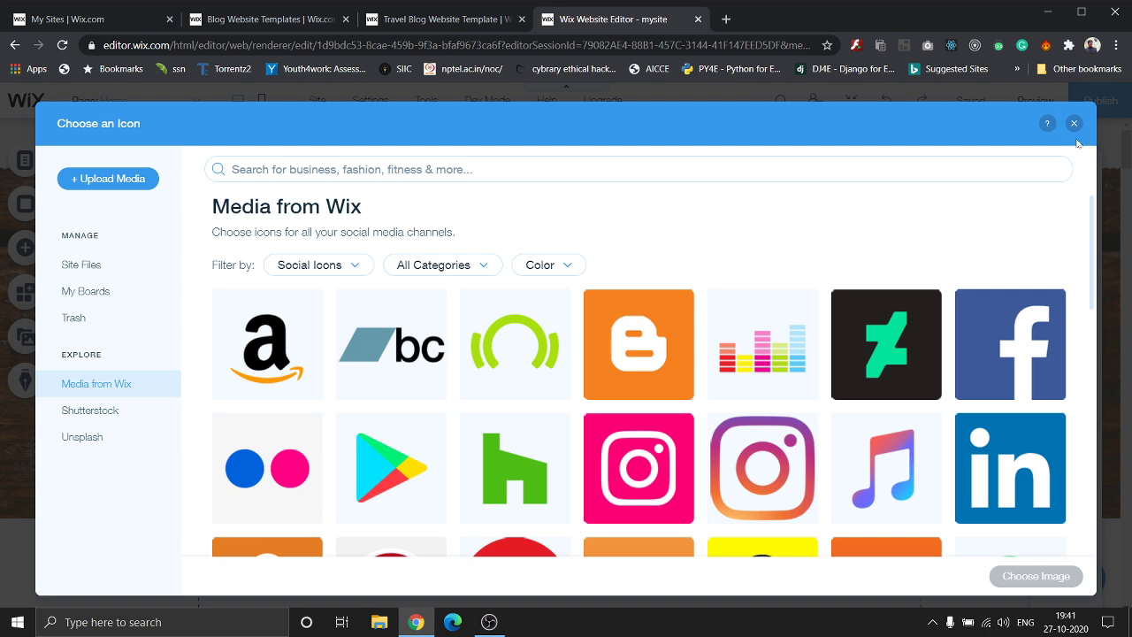
{"action": "left_click", "coordinate": [1012, 336]}
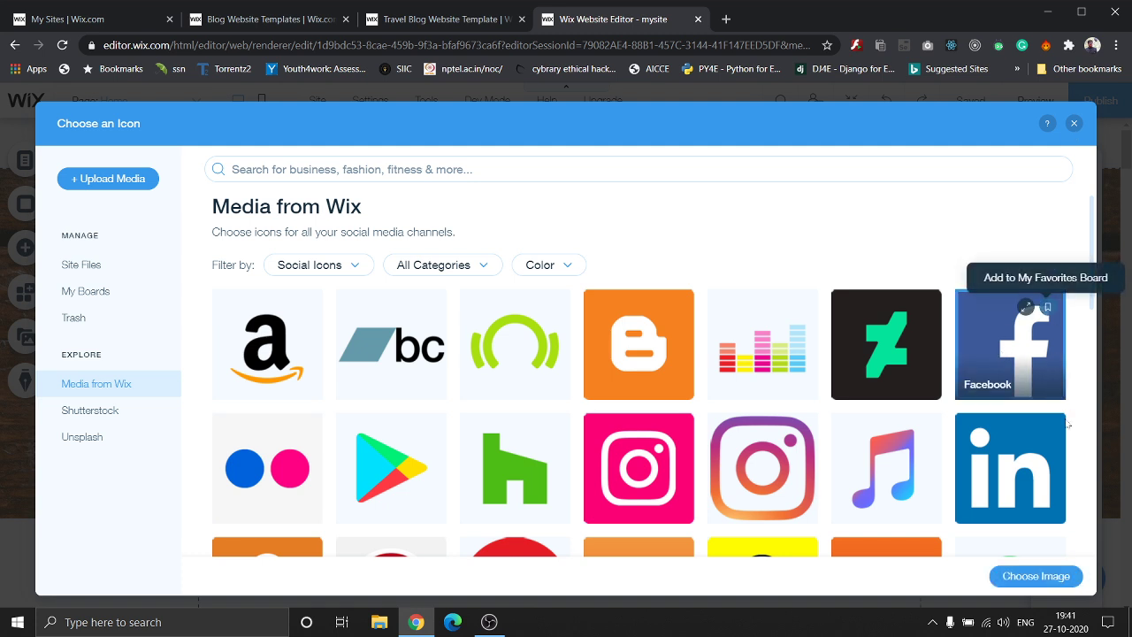
{"action": "left_click", "coordinate": [1024, 576]}
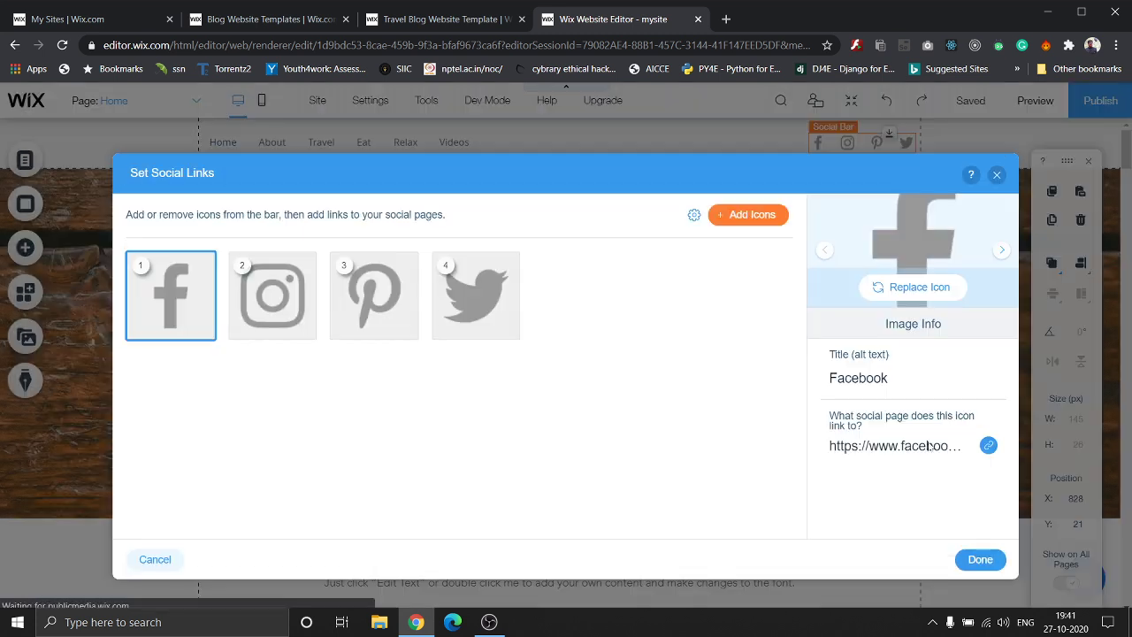
{"action": "left_click", "coordinate": [980, 558]}
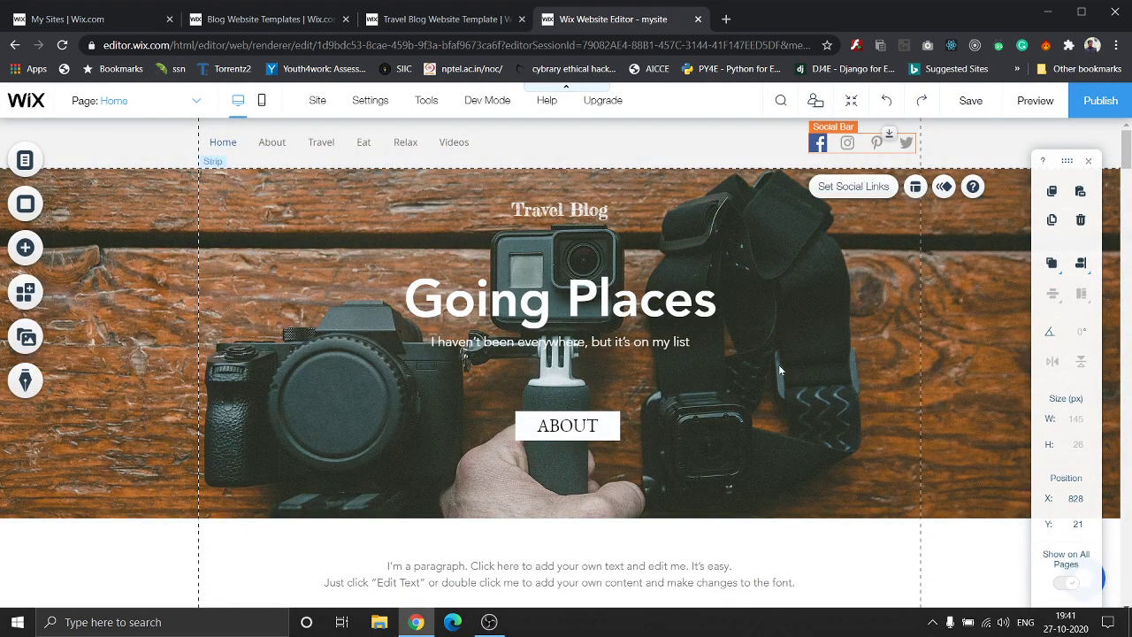
- Review the page once more and publish the Travel Blog site live
{"action": "scroll", "coordinate": [793, 372], "scroll_direction": "down", "scroll_amount": 2}
{"action": "scroll", "coordinate": [793, 377], "scroll_direction": "down", "scroll_amount": 2}
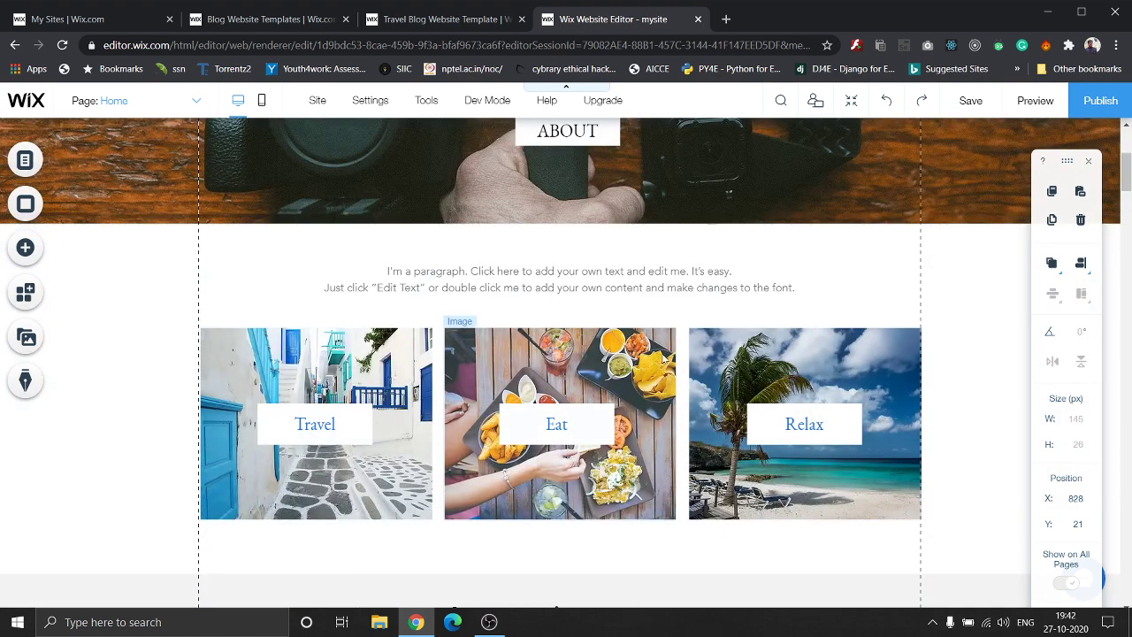
{"action": "scroll", "coordinate": [656, 402], "scroll_direction": "up", "scroll_amount": 3}
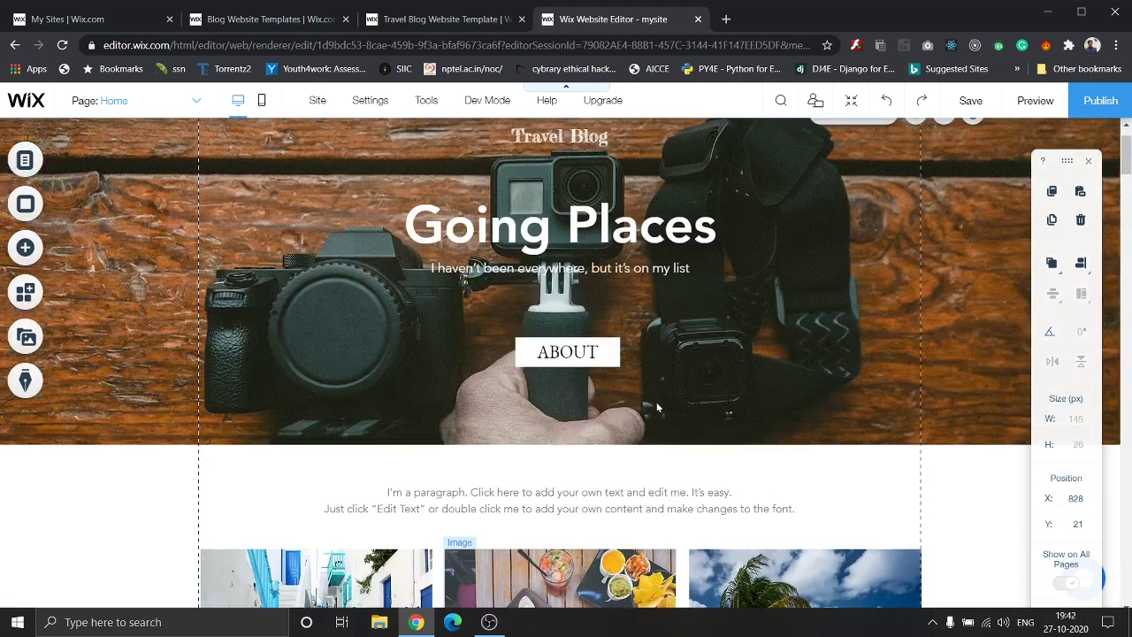
{"action": "scroll", "coordinate": [656, 402], "scroll_direction": "up", "scroll_amount": 1}
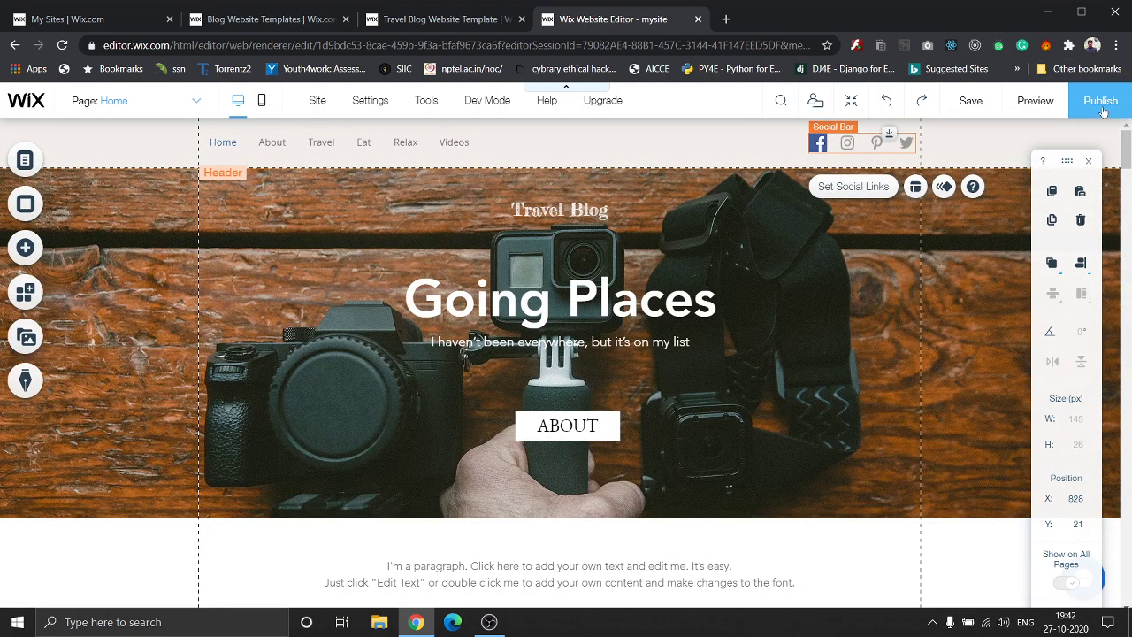
{"action": "left_click", "coordinate": [1100, 103]}
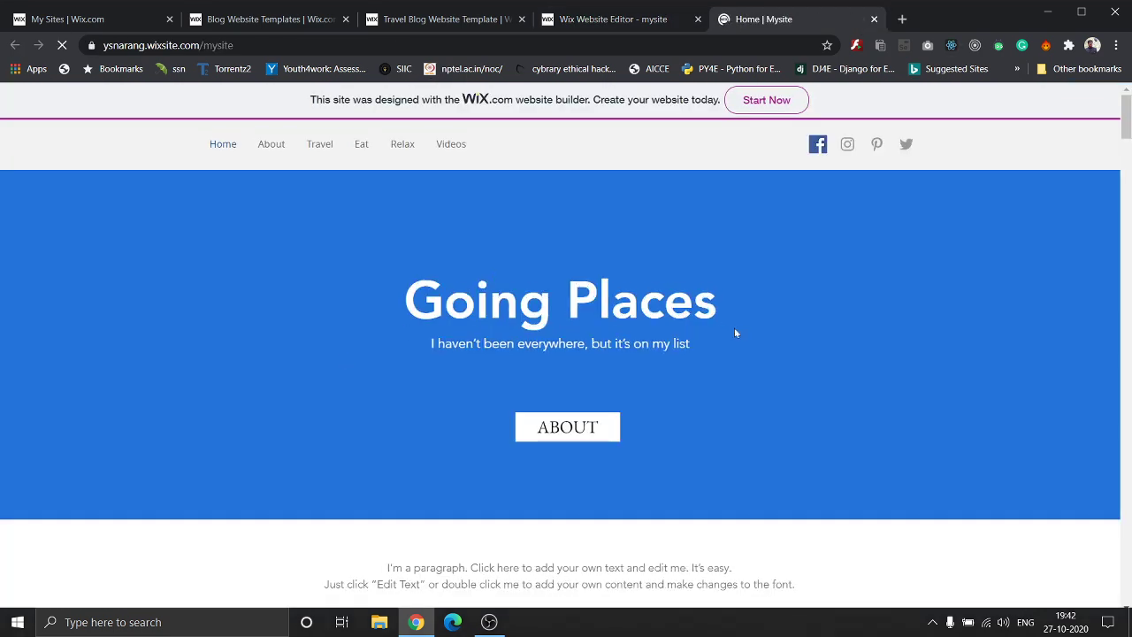
- Browse the live home page and follow the ABOUT button to the About Me page
{"action": "scroll", "coordinate": [734, 329], "scroll_direction": "down", "scroll_amount": 5}
{"action": "scroll", "coordinate": [734, 331], "scroll_direction": "down", "scroll_amount": 5}
{"action": "scroll", "coordinate": [733, 332], "scroll_direction": "down", "scroll_amount": 5}
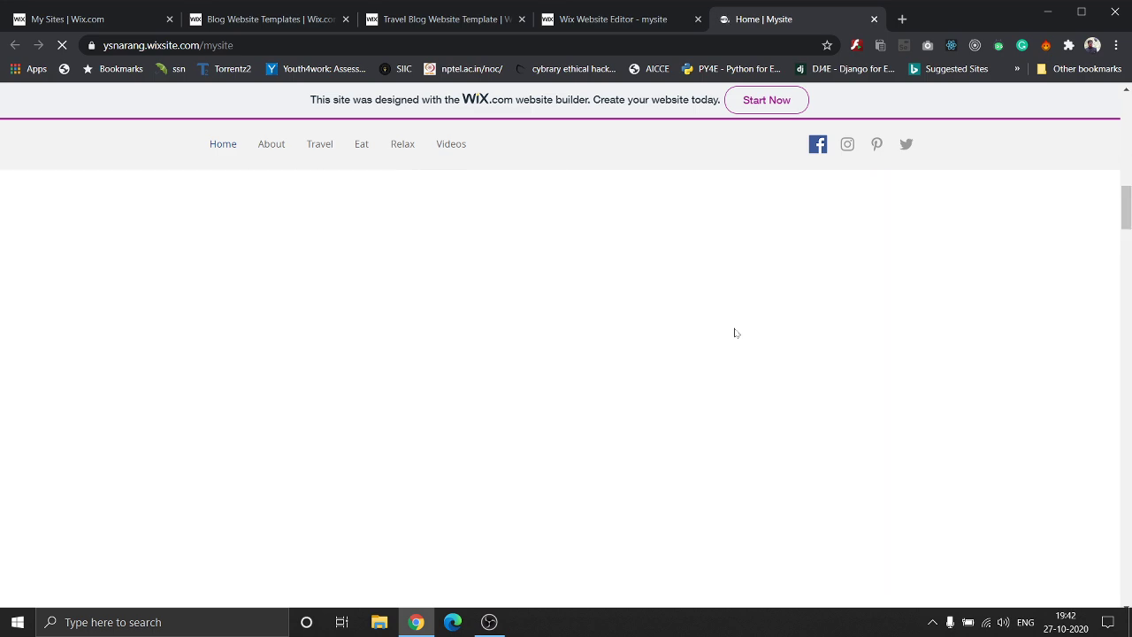
{"action": "scroll", "coordinate": [734, 333], "scroll_direction": "up", "scroll_amount": 10}
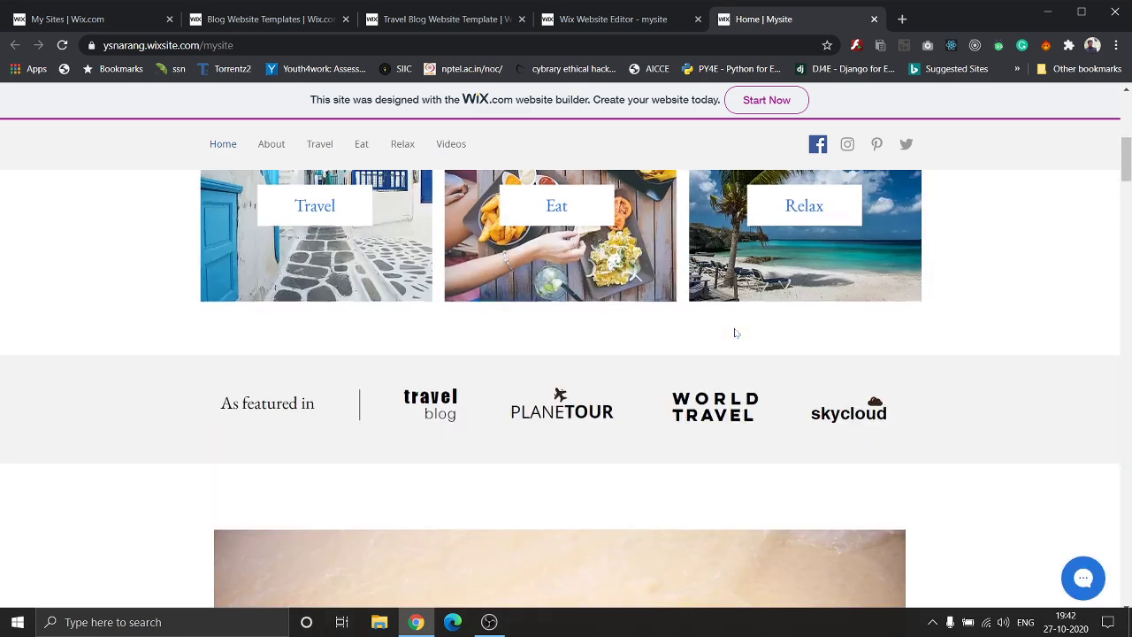
{"action": "scroll", "coordinate": [734, 328], "scroll_direction": "up", "scroll_amount": 5}
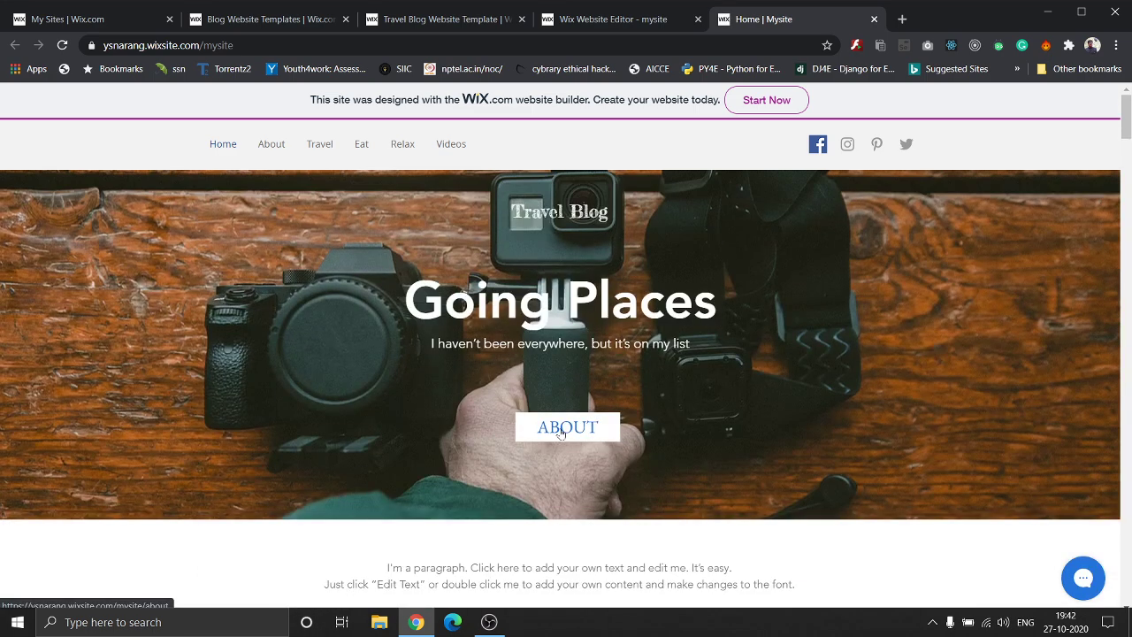
{"action": "left_click", "coordinate": [562, 431]}
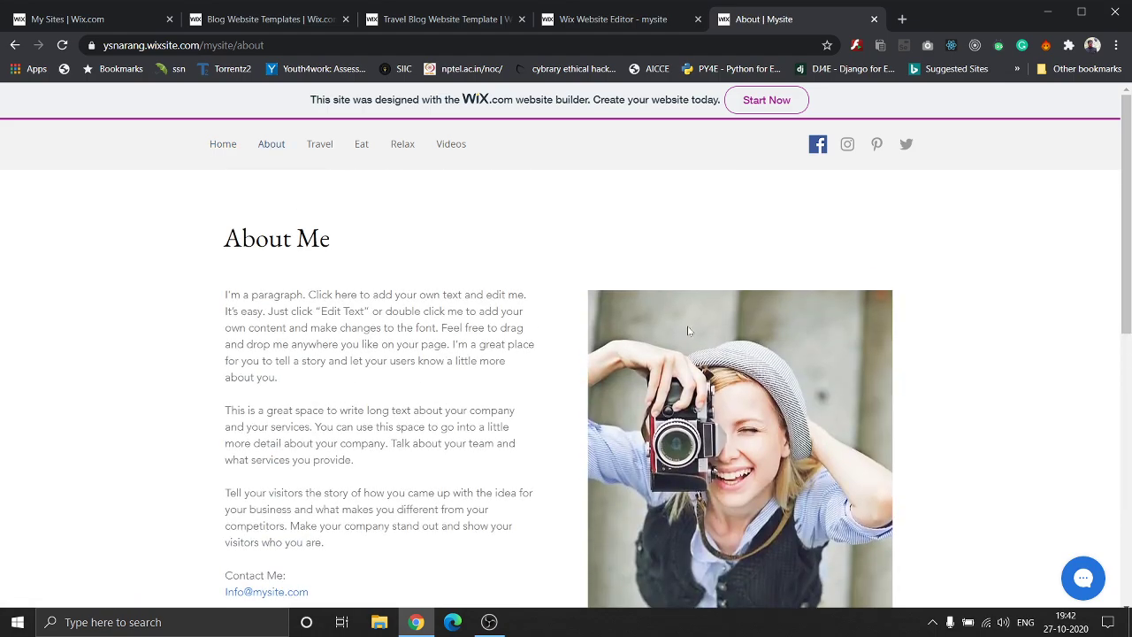
- Look over the About Me page, then go back to the Wix Website Editor tab
{"action": "scroll", "coordinate": [322, 333], "scroll_direction": "down", "scroll_amount": 1}
{"action": "scroll", "coordinate": [323, 333], "scroll_direction": "down", "scroll_amount": 2}
{"action": "scroll", "coordinate": [322, 333], "scroll_direction": "up", "scroll_amount": 3}
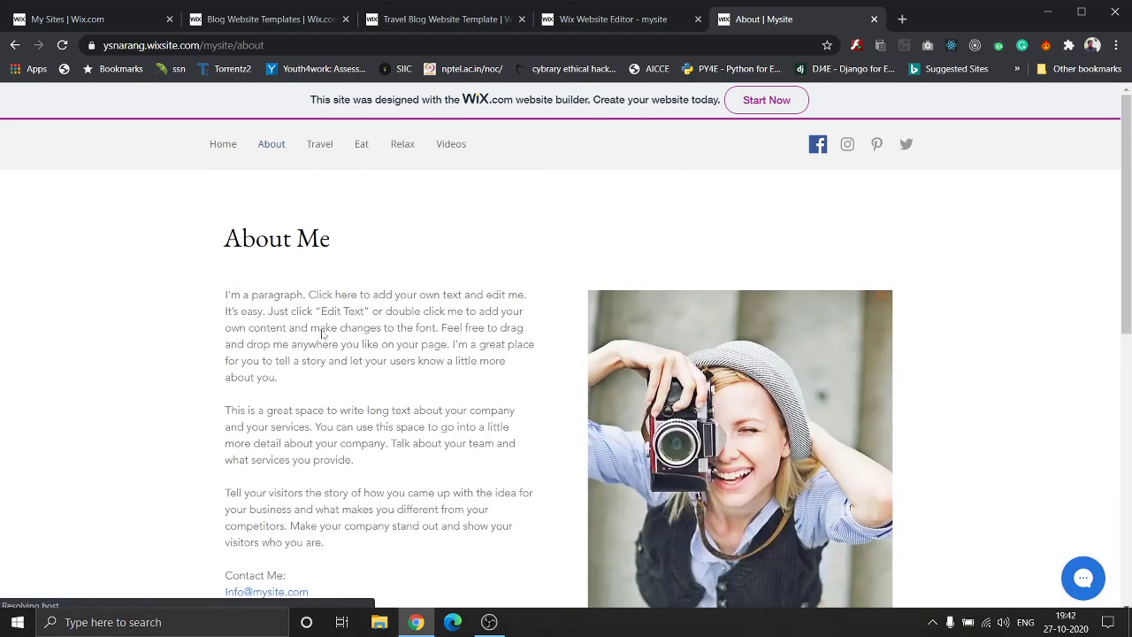
{"action": "scroll", "coordinate": [323, 334], "scroll_direction": "down", "scroll_amount": 5}
{"action": "scroll", "coordinate": [404, 358], "scroll_direction": "up", "scroll_amount": 3}
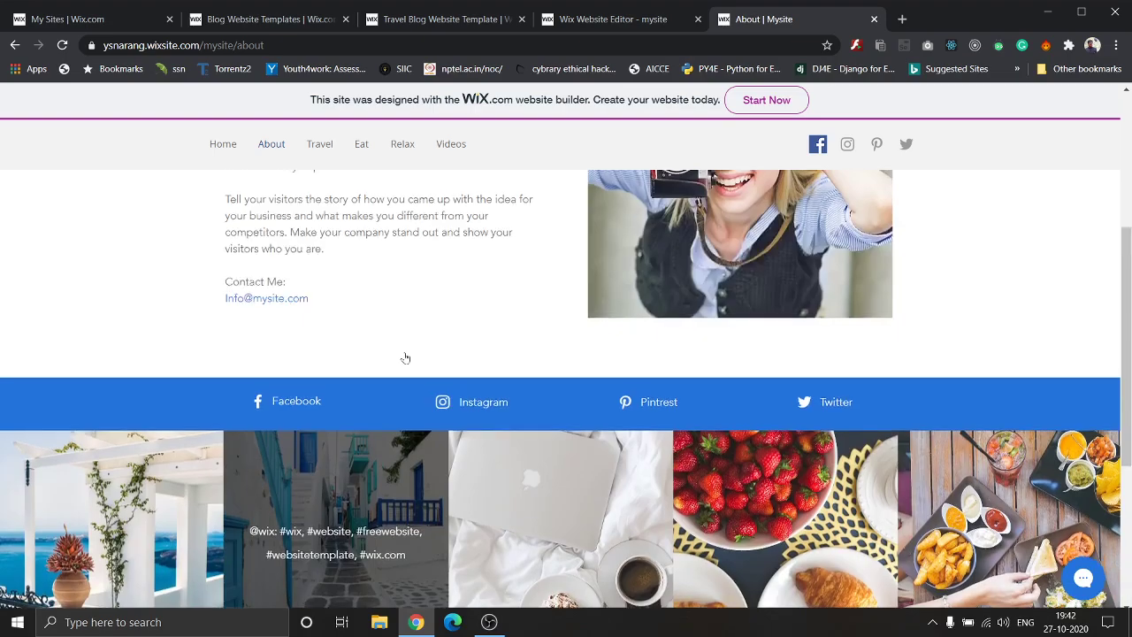
{"action": "scroll", "coordinate": [408, 357], "scroll_direction": "up", "scroll_amount": 3}
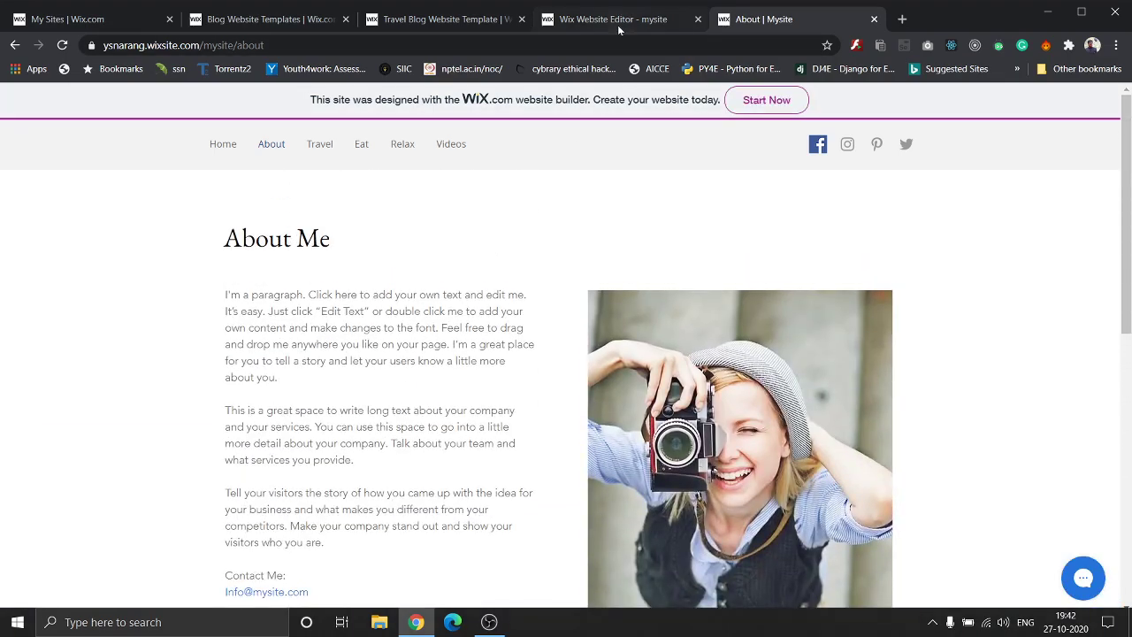
{"action": "left_click", "coordinate": [617, 25]}
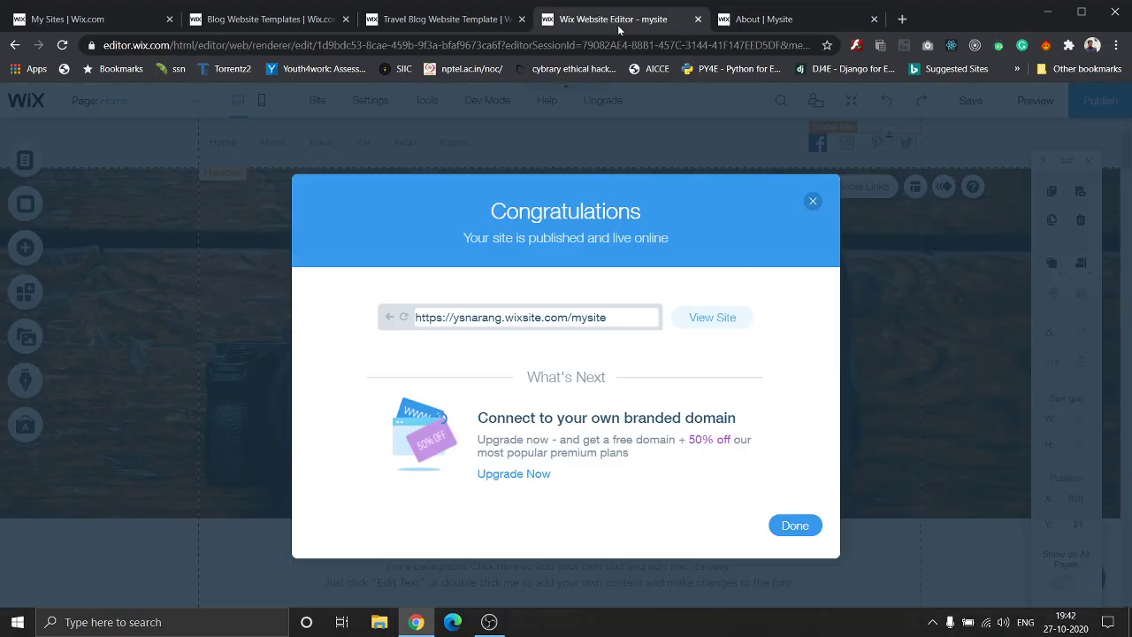
- Close the editor tab, confirming Leave, and go back to the live Home page
{"action": "left_click", "coordinate": [698, 18]}
{"action": "left_click", "coordinate": [646, 127]}
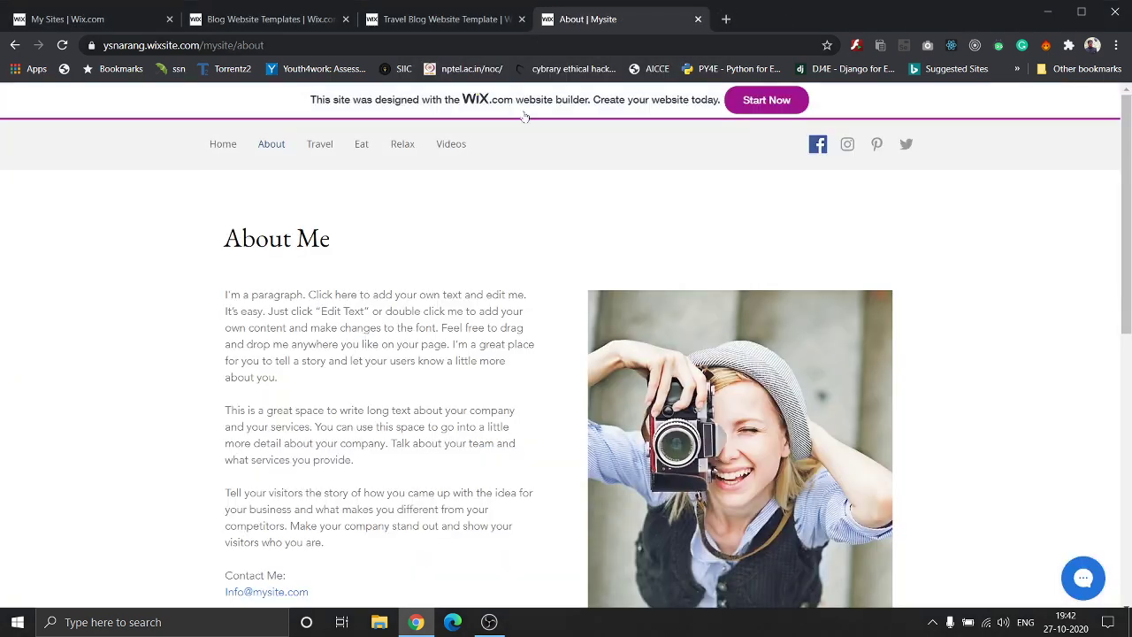
{"action": "left_click", "coordinate": [223, 144]}
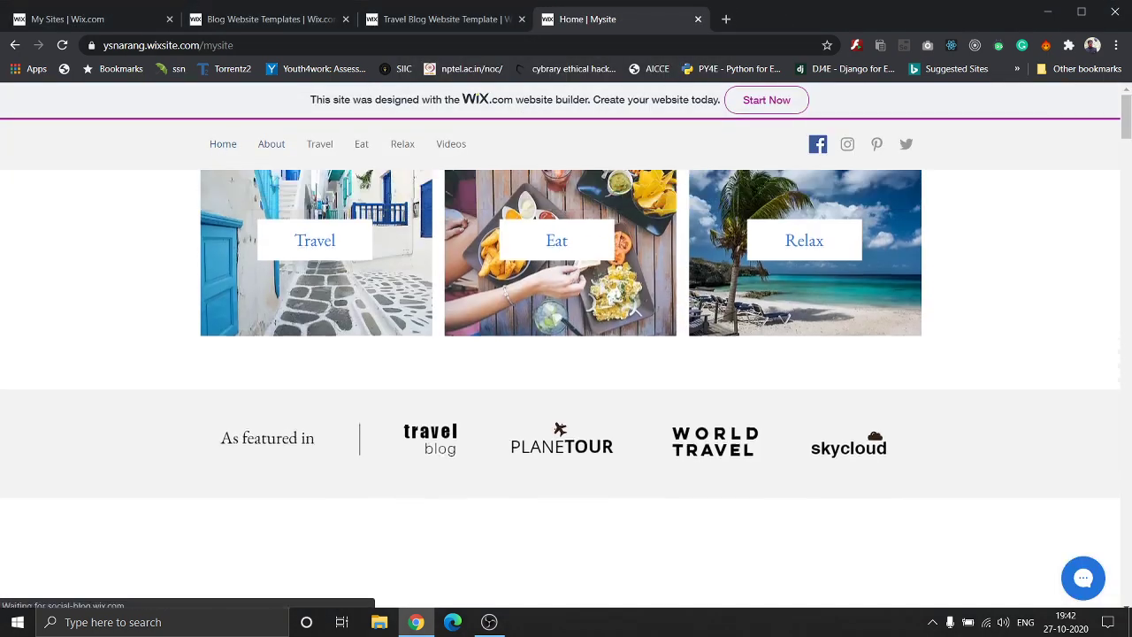
- Close the travel blog template tabs and show a refreshed My Sites list
{"action": "left_click", "coordinate": [521, 18]}
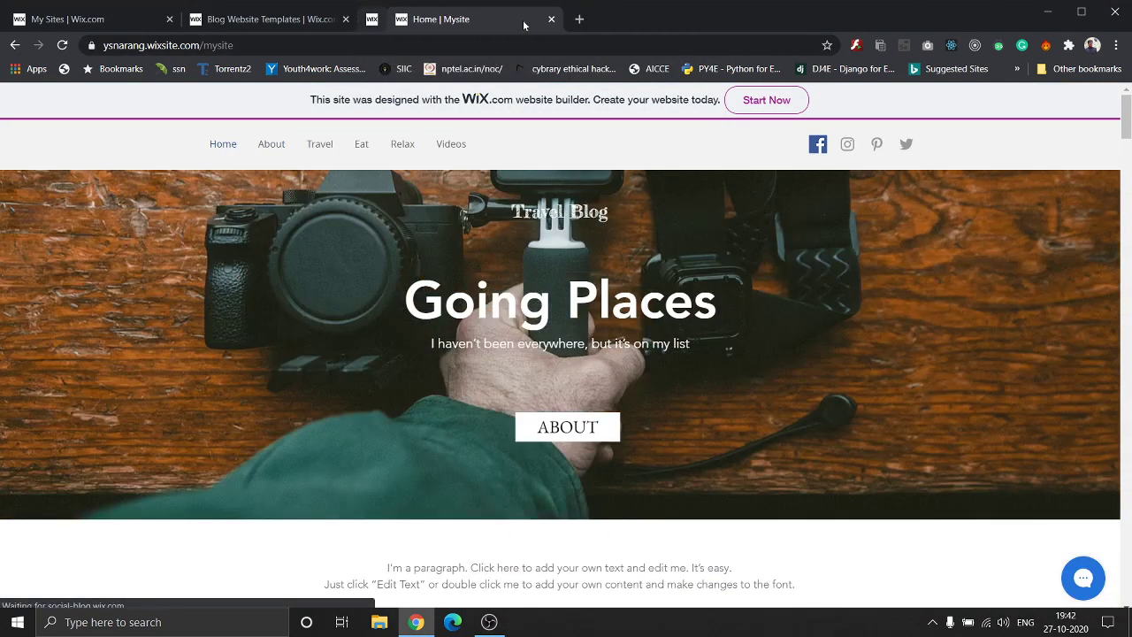
{"action": "left_click", "coordinate": [314, 22]}
{"action": "left_click", "coordinate": [345, 18]}
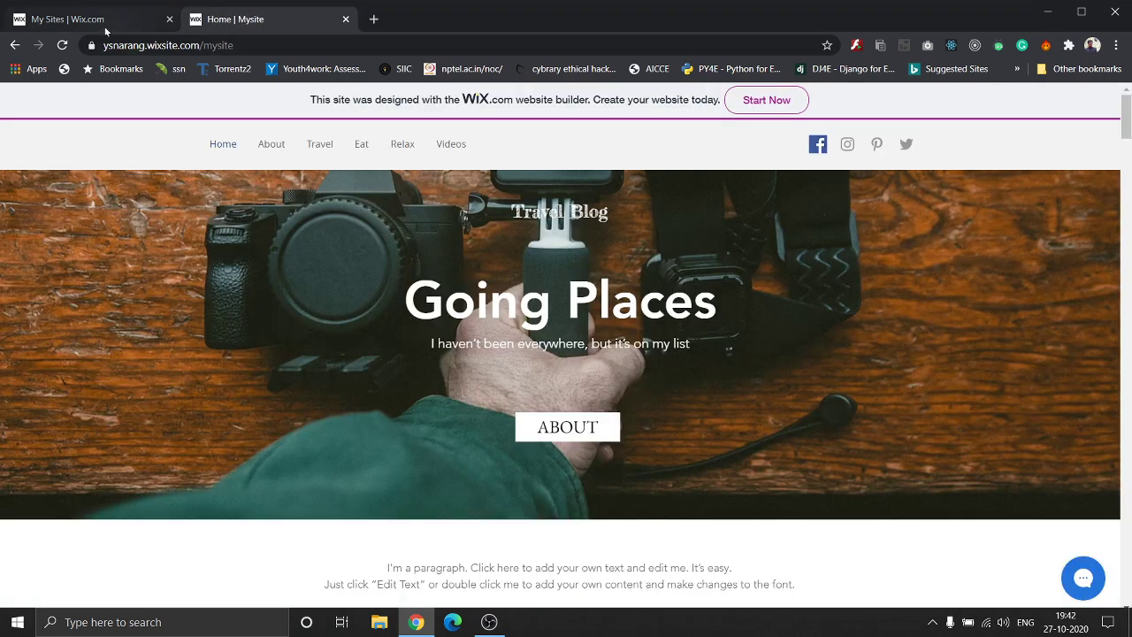
{"action": "left_click", "coordinate": [88, 19]}
{"action": "left_click", "coordinate": [62, 44]}
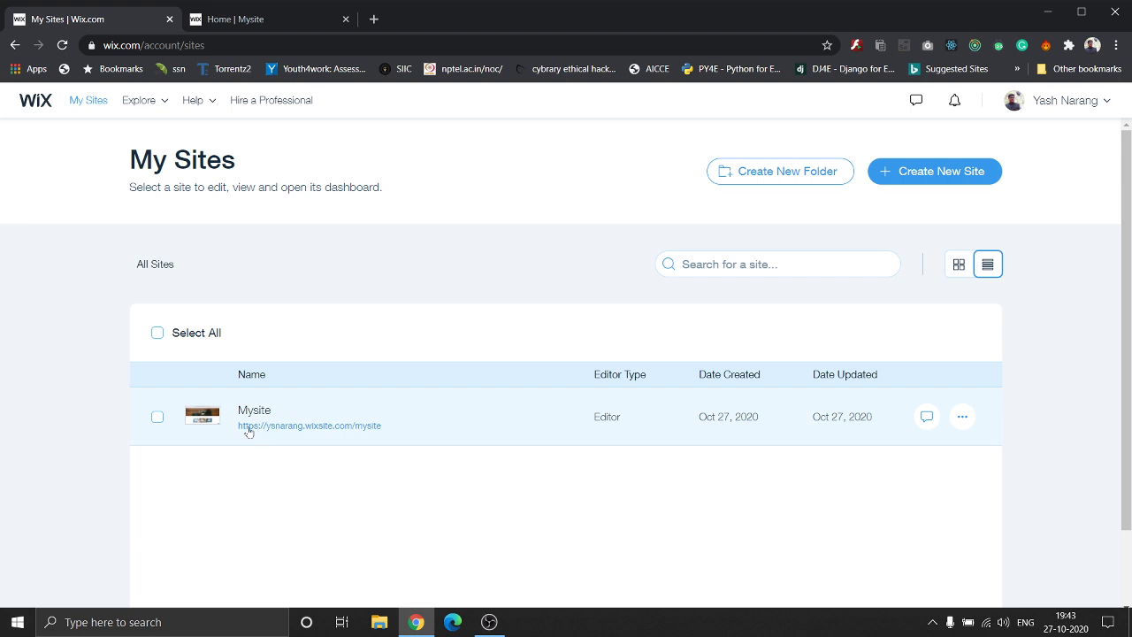
- Open Mysite's dashboard and look through its setup checklist
{"action": "left_click", "coordinate": [259, 415]}
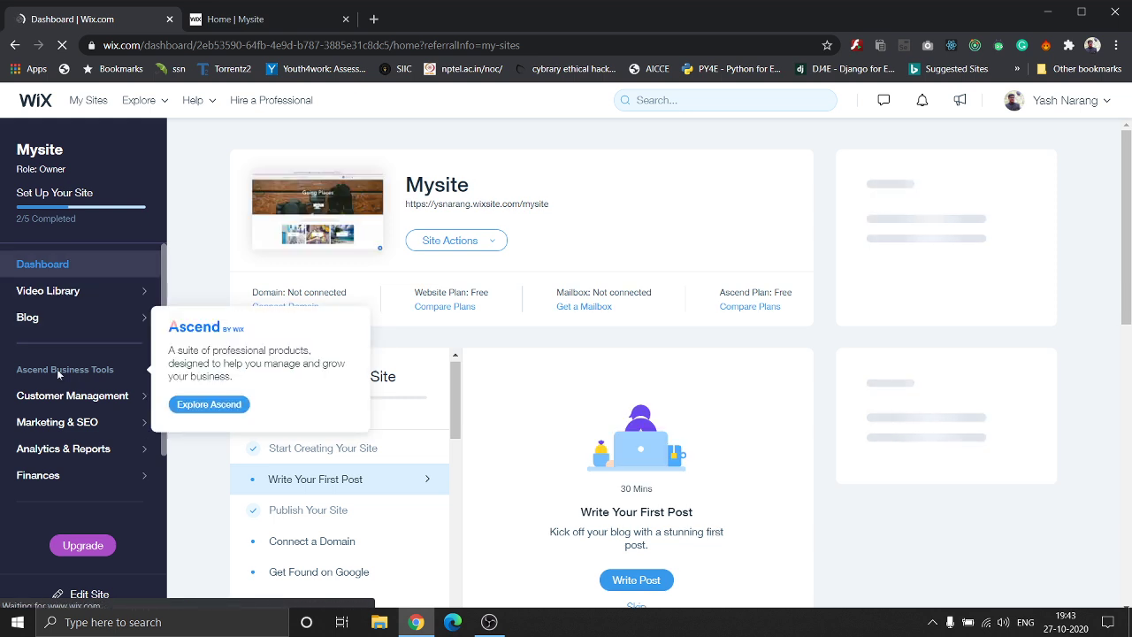
{"action": "scroll", "coordinate": [160, 334], "scroll_direction": "down", "scroll_amount": 1}
{"action": "scroll", "coordinate": [132, 362], "scroll_direction": "down", "scroll_amount": 1}
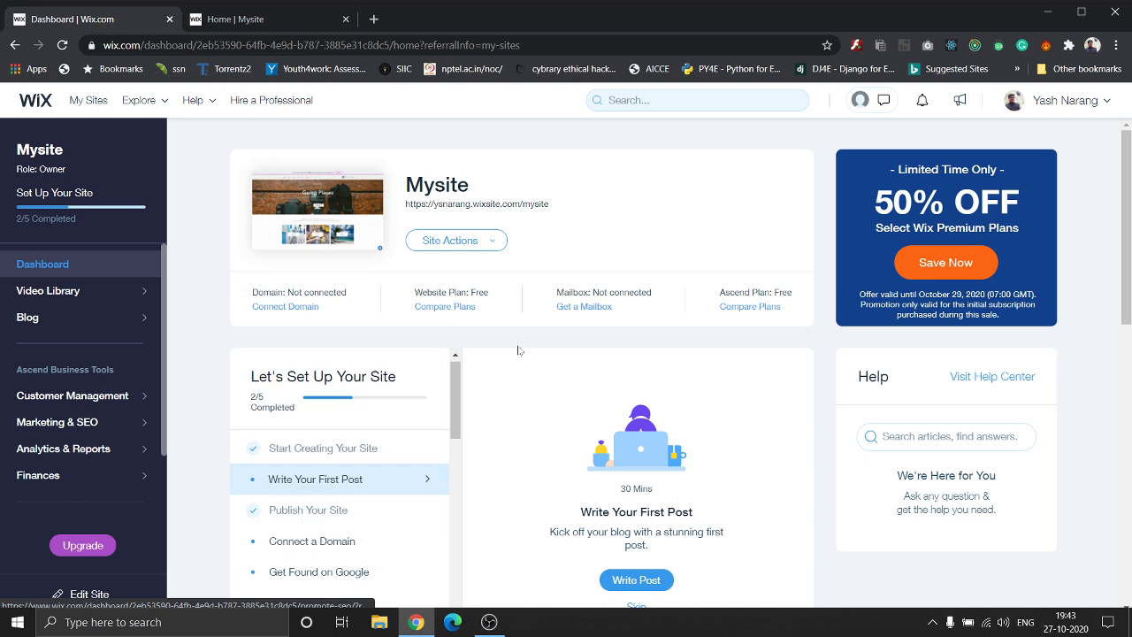
{"action": "scroll", "coordinate": [571, 328], "scroll_direction": "down", "scroll_amount": 3}
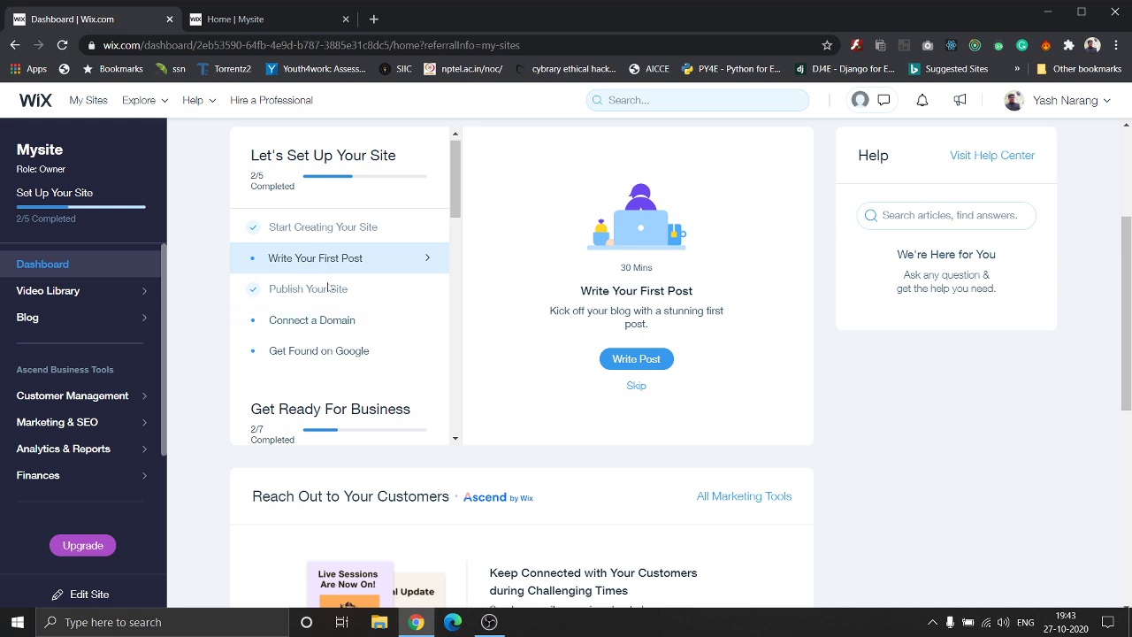
{"action": "scroll", "coordinate": [329, 329], "scroll_direction": "down", "scroll_amount": 3}
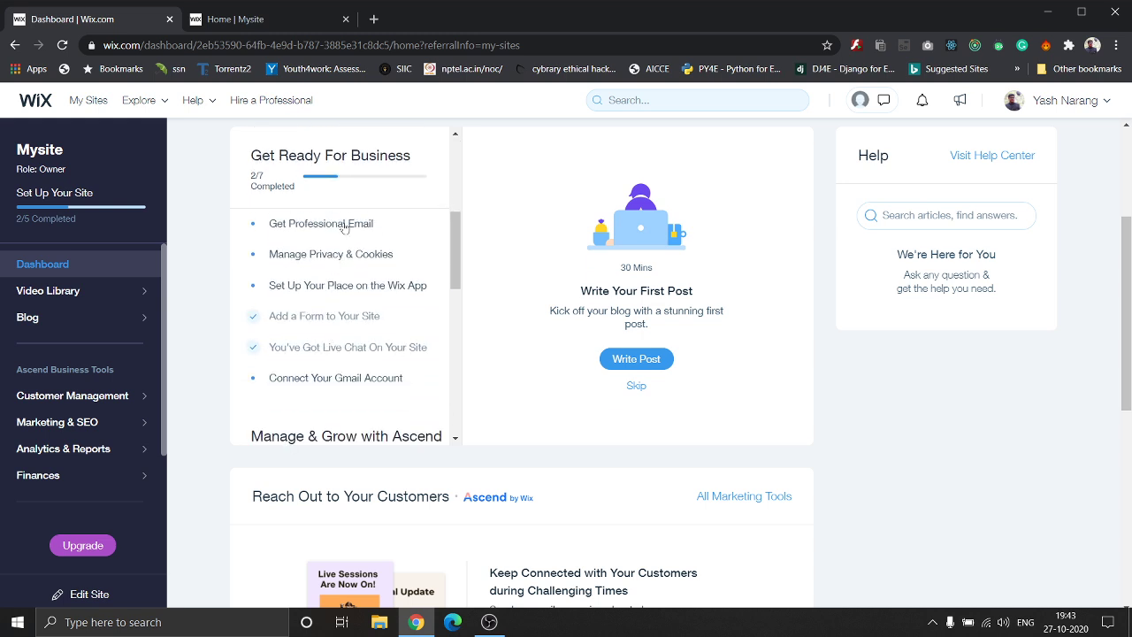
{"action": "scroll", "coordinate": [332, 319], "scroll_direction": "down", "scroll_amount": 1}
{"action": "scroll", "coordinate": [330, 347], "scroll_direction": "down", "scroll_amount": 2}
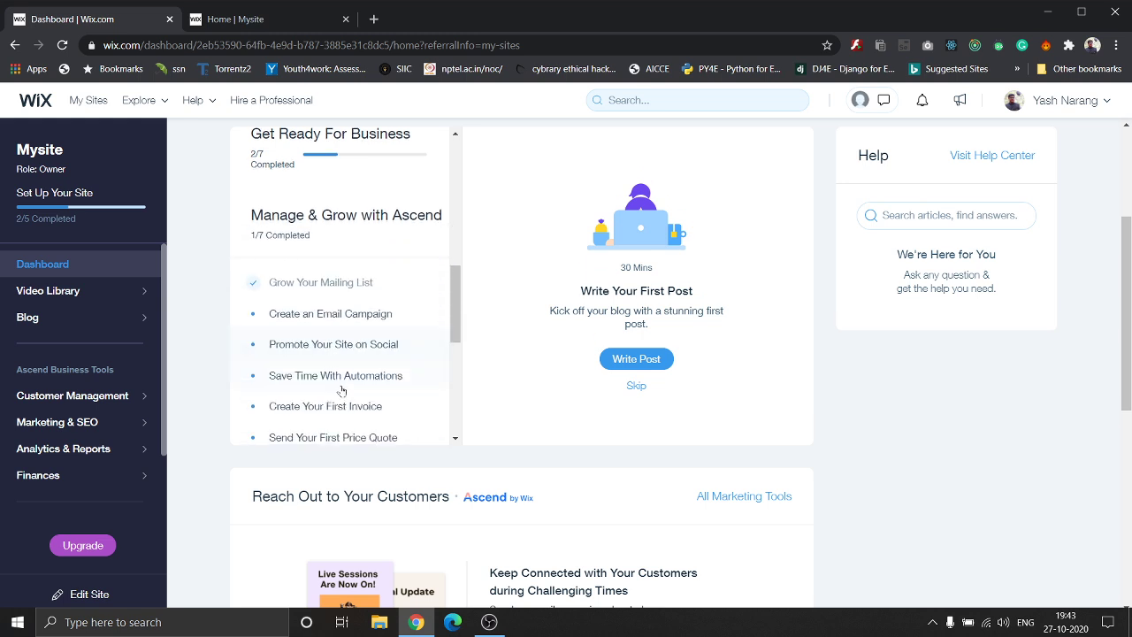
{"action": "scroll", "coordinate": [342, 388], "scroll_direction": "down", "scroll_amount": 3}
{"action": "scroll", "coordinate": [341, 390], "scroll_direction": "down", "scroll_amount": 2}
{"action": "scroll", "coordinate": [341, 390], "scroll_direction": "up", "scroll_amount": 3}
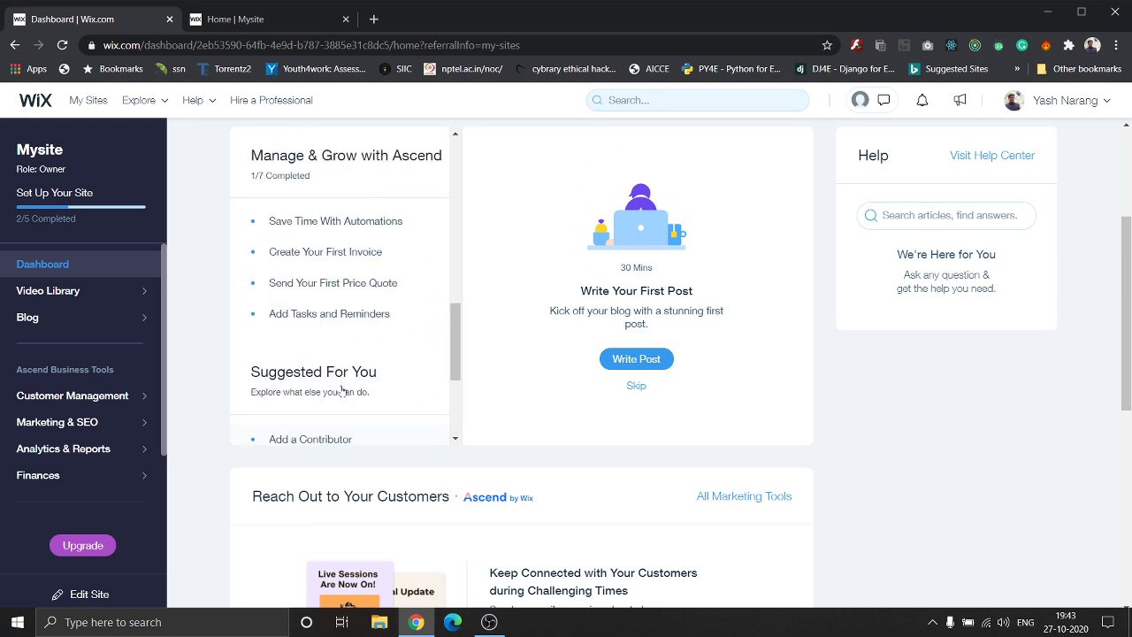
{"action": "scroll", "coordinate": [341, 390], "scroll_direction": "up", "scroll_amount": 3}
{"action": "scroll", "coordinate": [341, 390], "scroll_direction": "up", "scroll_amount": 3}
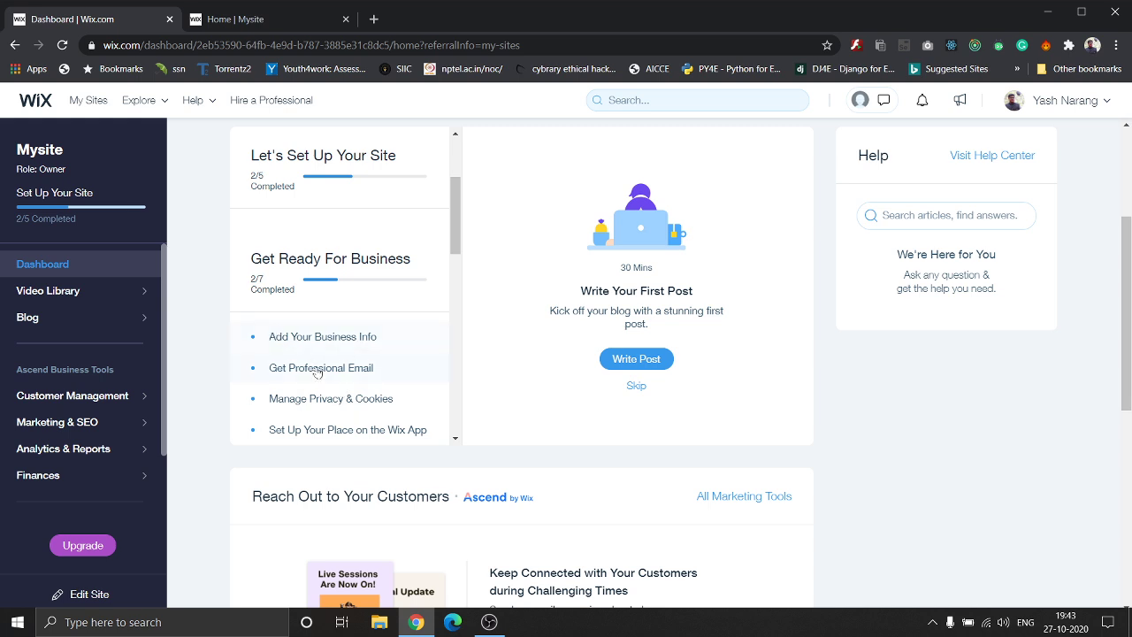
{"action": "scroll", "coordinate": [318, 372], "scroll_direction": "up", "scroll_amount": 2}
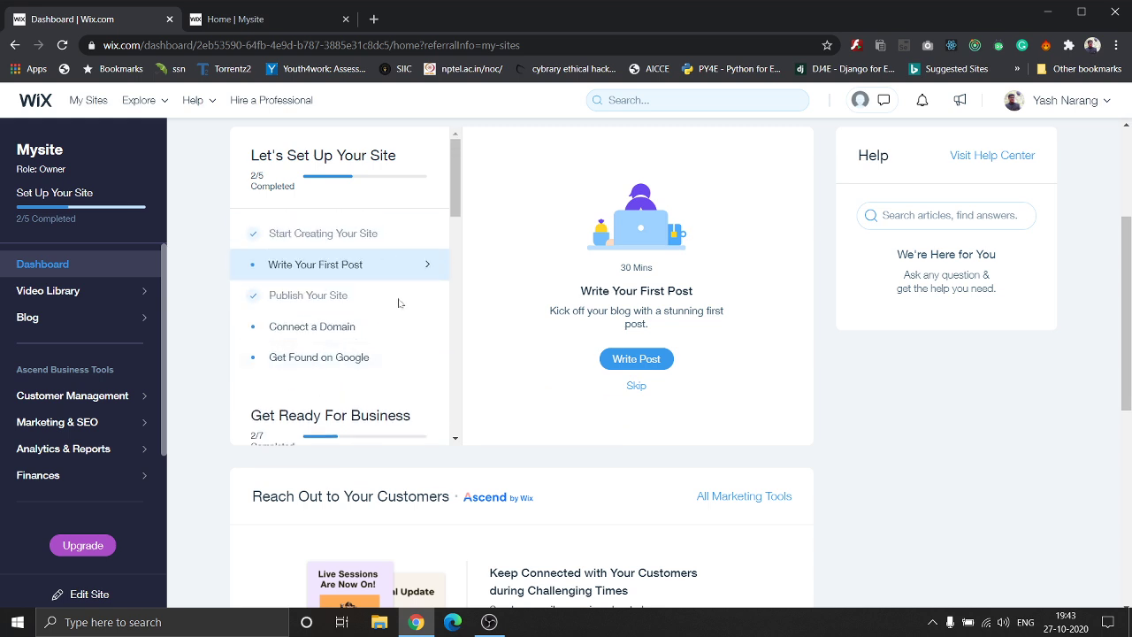
- Return to the live Mysite tab showing the Going Places home page
{"action": "scroll", "coordinate": [380, 318], "scroll_direction": "down", "scroll_amount": 1}
{"action": "scroll", "coordinate": [354, 372], "scroll_direction": "down", "scroll_amount": 2}
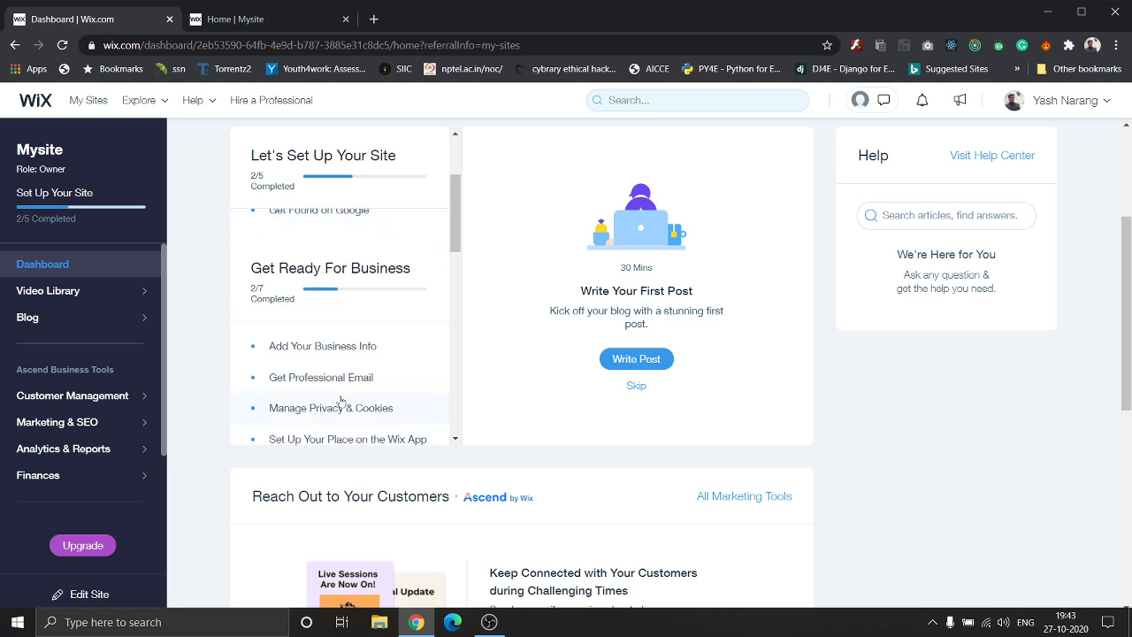
{"action": "scroll", "coordinate": [341, 400], "scroll_direction": "down", "scroll_amount": 1}
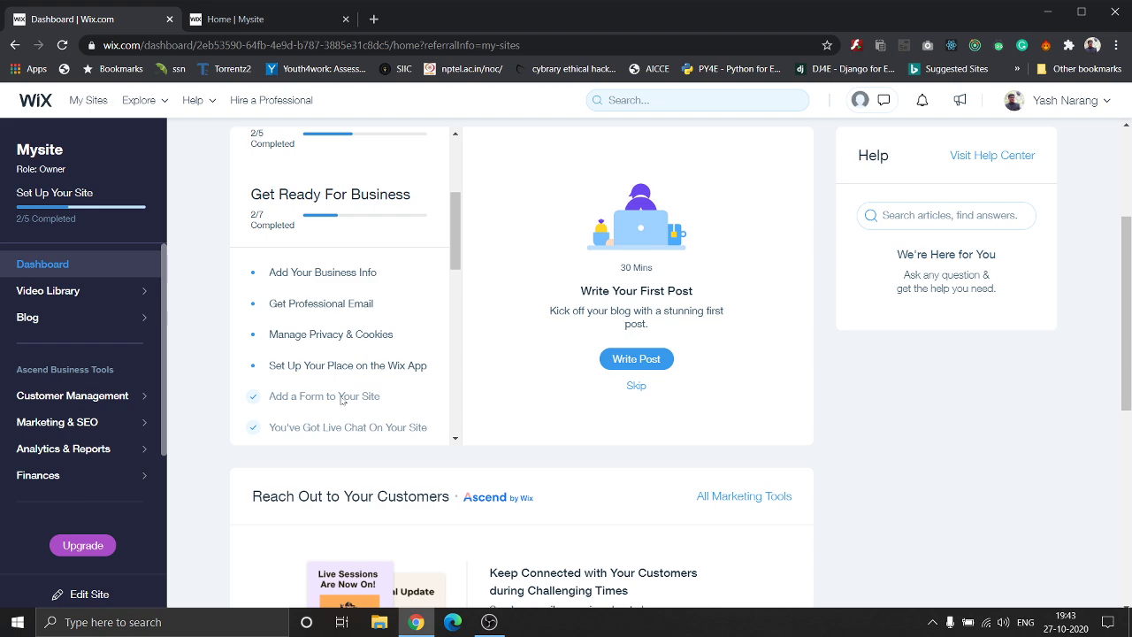
{"action": "scroll", "coordinate": [340, 399], "scroll_direction": "up", "scroll_amount": 3}
{"action": "key", "text": "ctrl+Tab"}
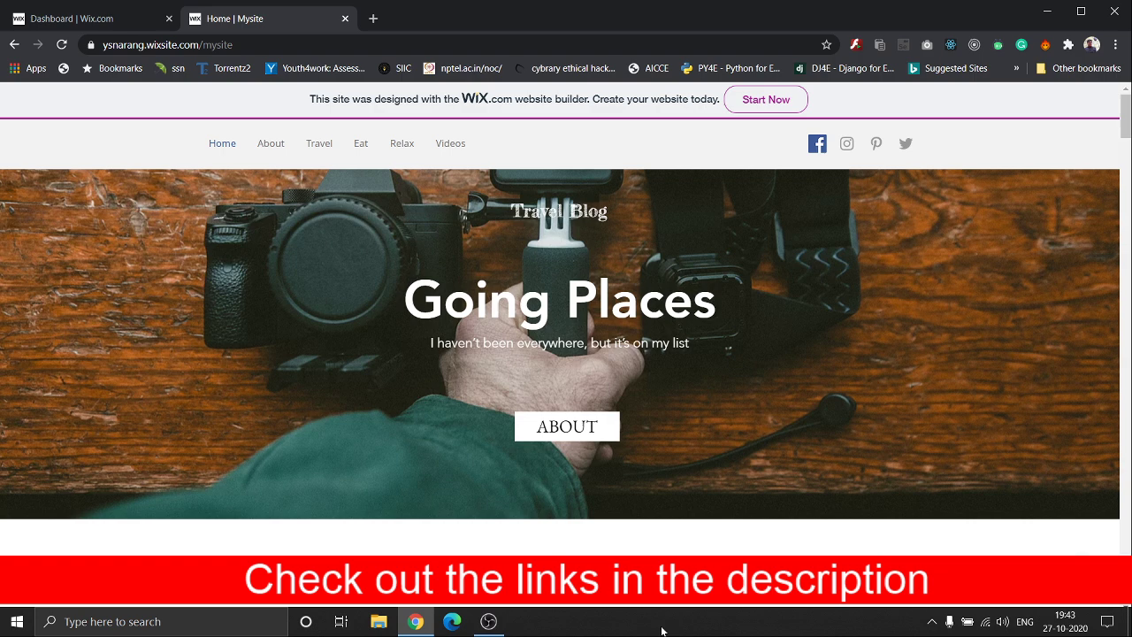
{"action": "left_click", "coordinate": [661, 630]}
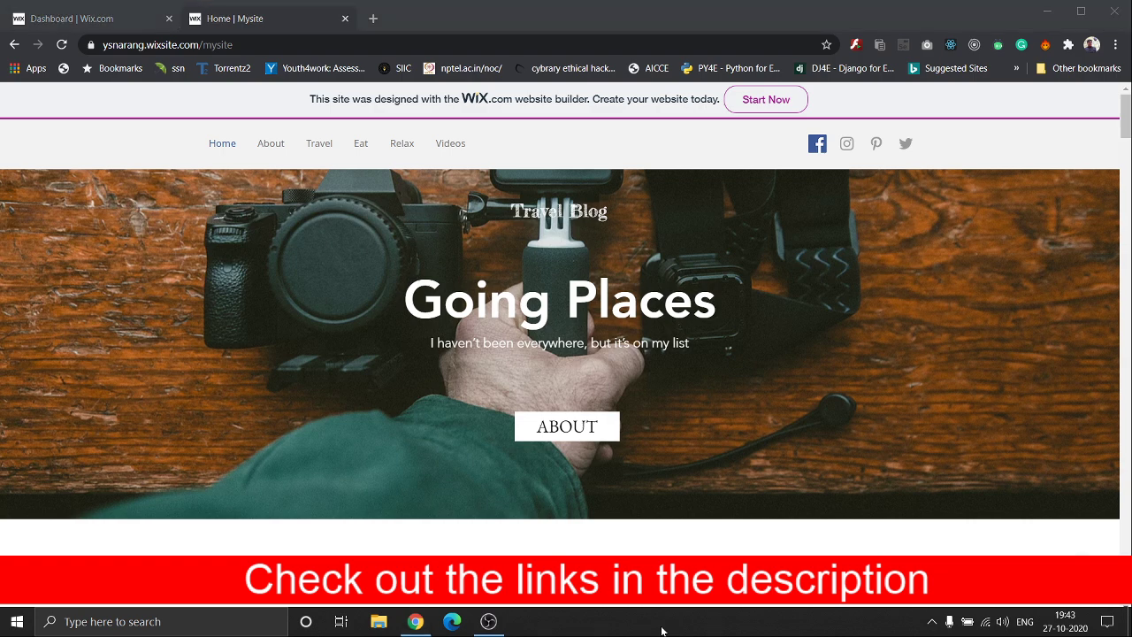